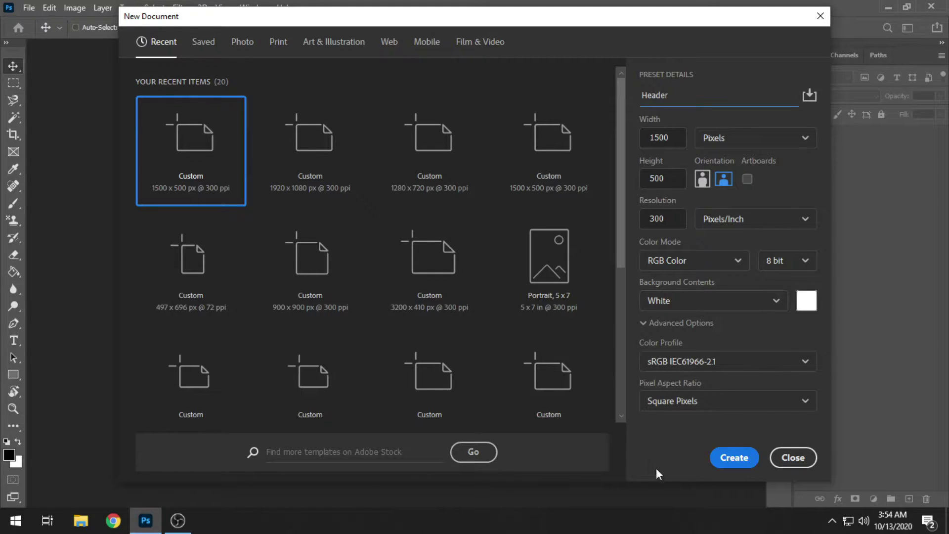
- Create the 1500 x 500 px Header document and unlock its base layer as a regular layer named Background
click(731, 462)
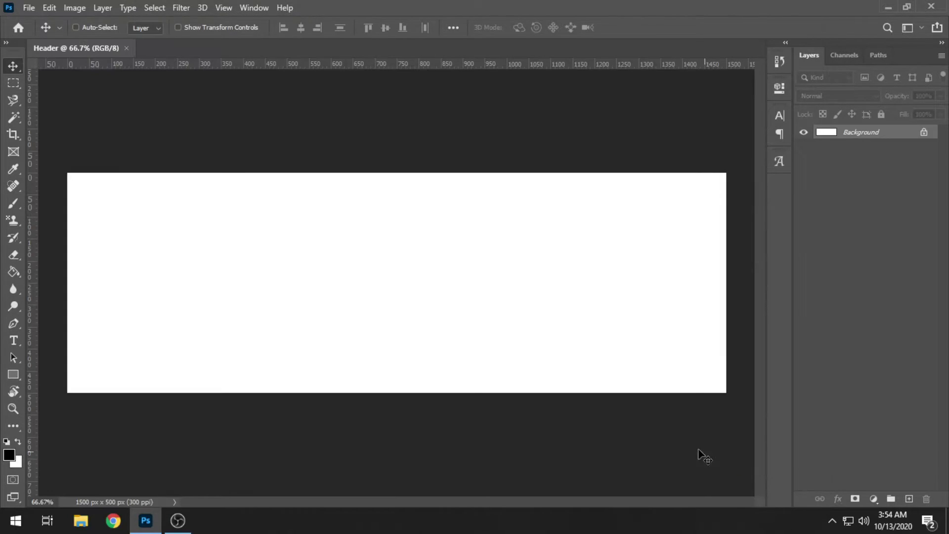
click(923, 132)
double_click(865, 132)
text(Background)
key(Return)
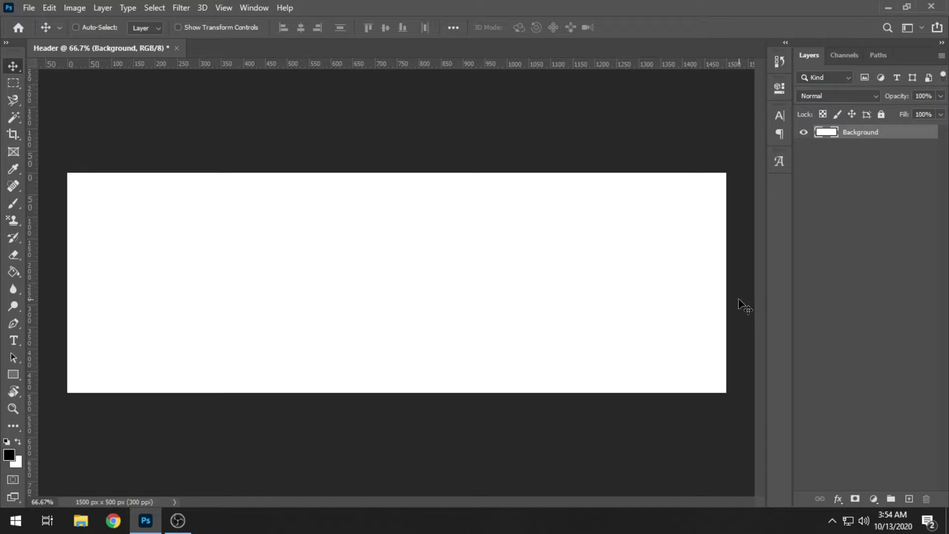
- Examine the contents of the Characters and Gameplay BGs groups in the Valorant mini resource pack, and check the Astral Pack document
key(ctrl)
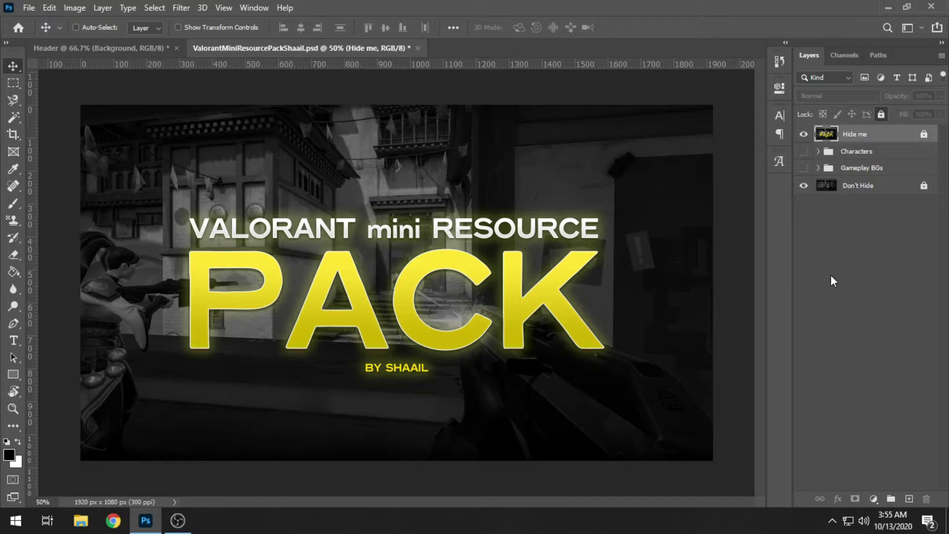
click(816, 152)
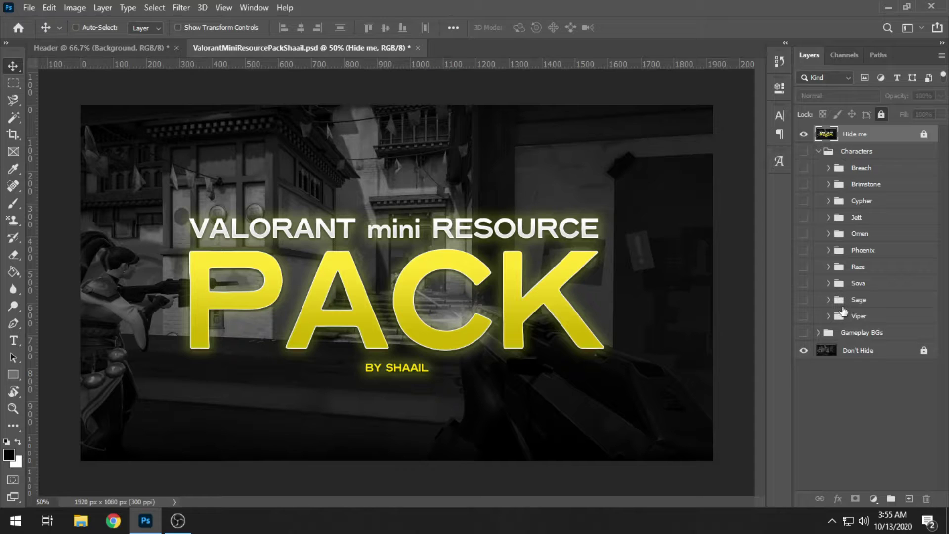
click(818, 152)
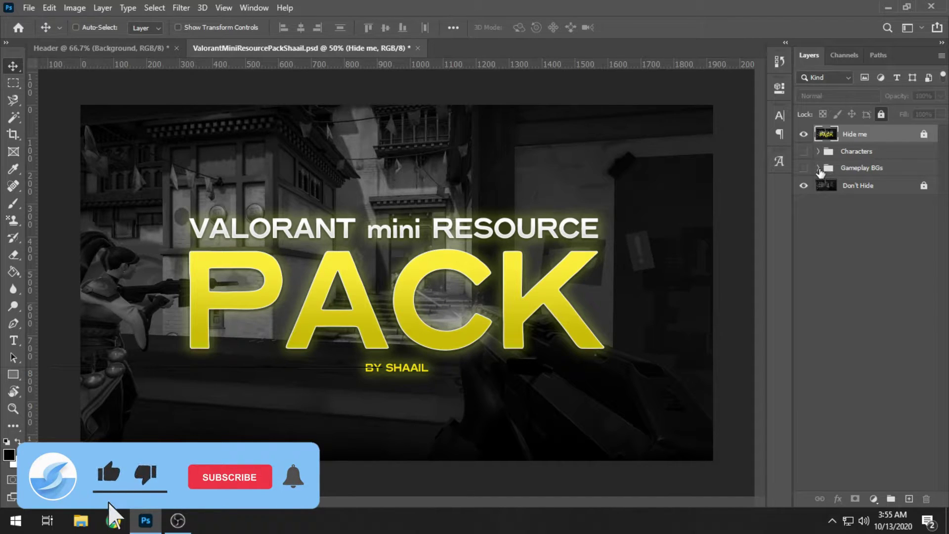
click(818, 169)
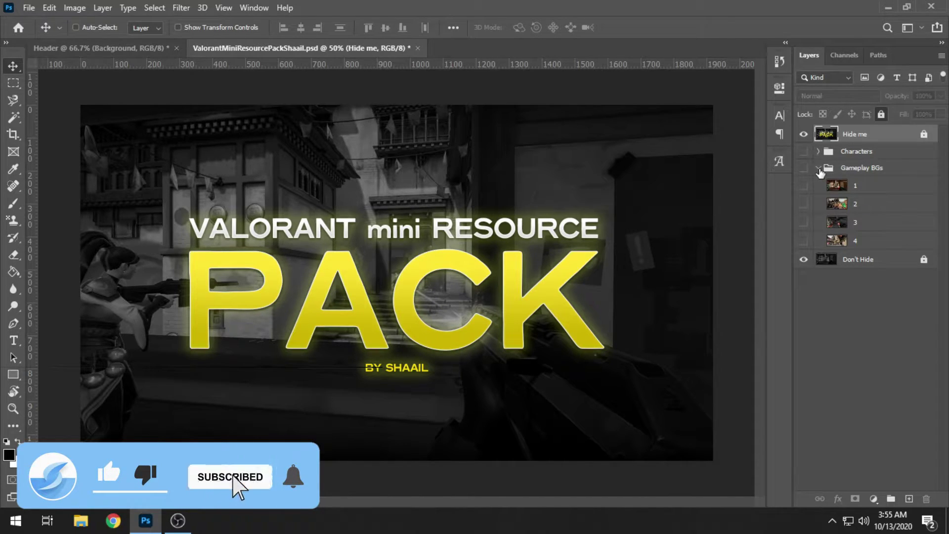
click(819, 168)
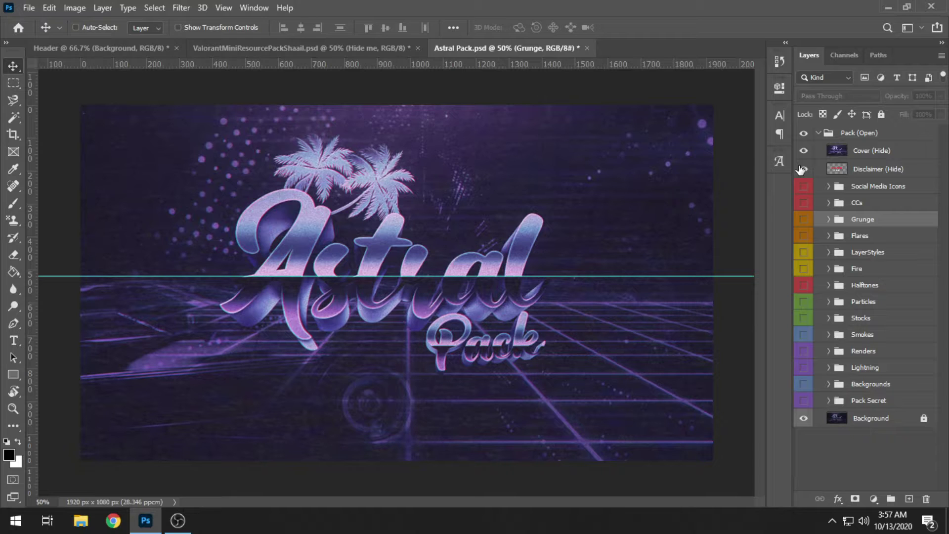
click(349, 47)
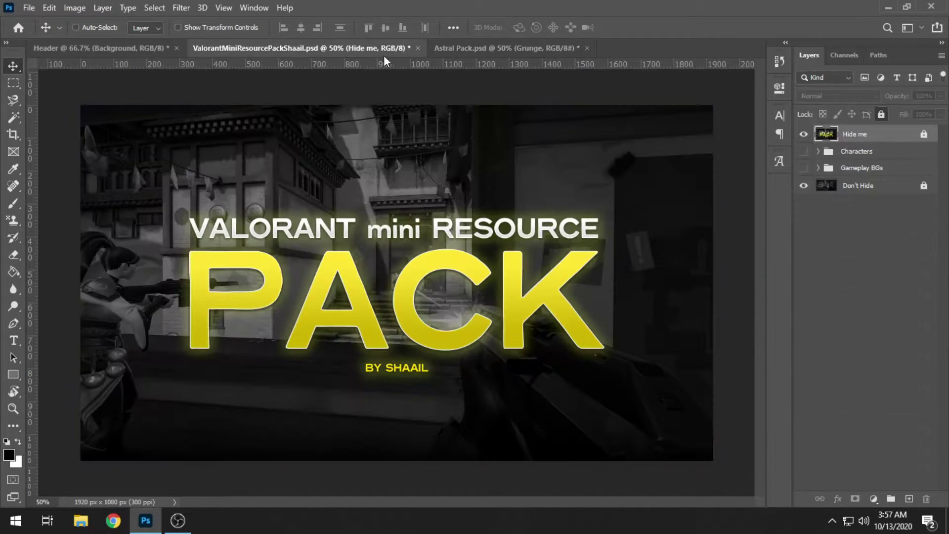
click(465, 49)
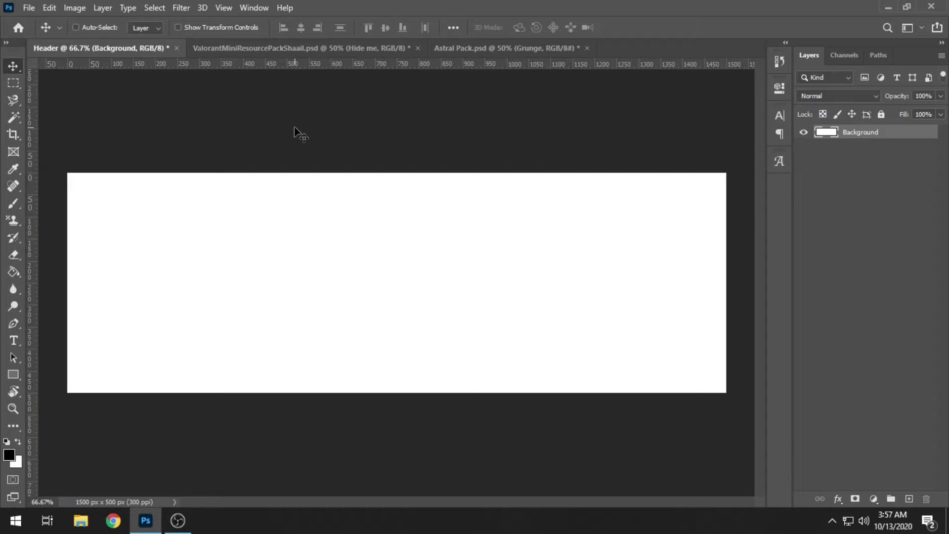
- In the Valorant resource pack, show render 1 of the Viper character group and hide the Hide me cover layer
click(310, 52)
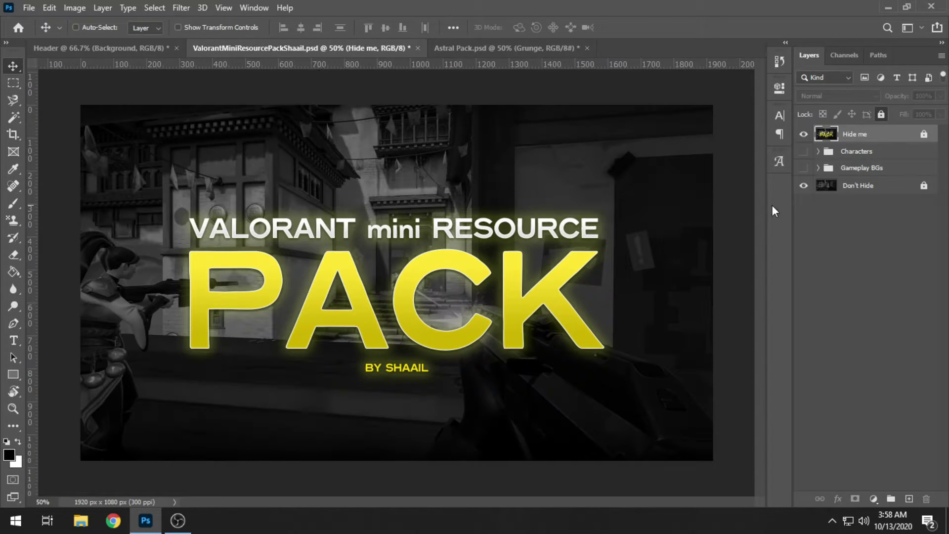
click(818, 152)
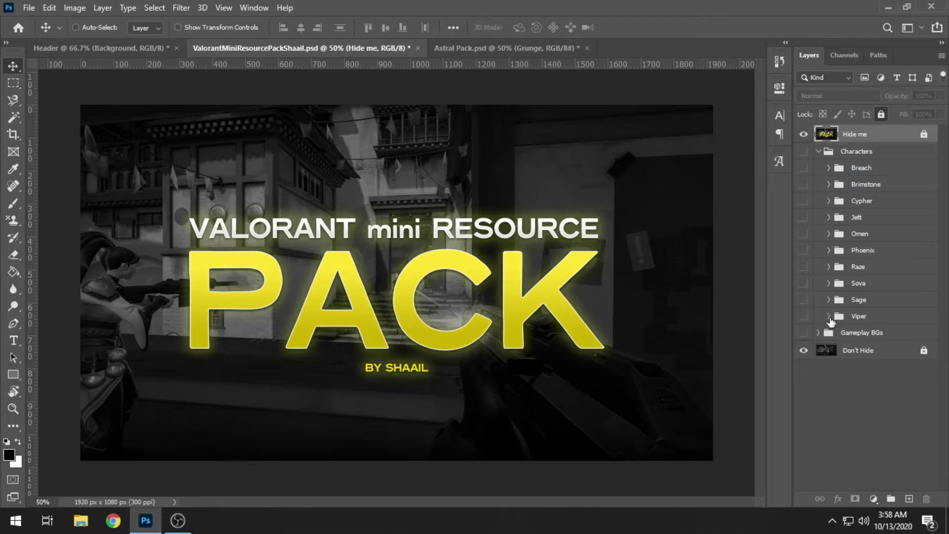
click(829, 316)
click(804, 335)
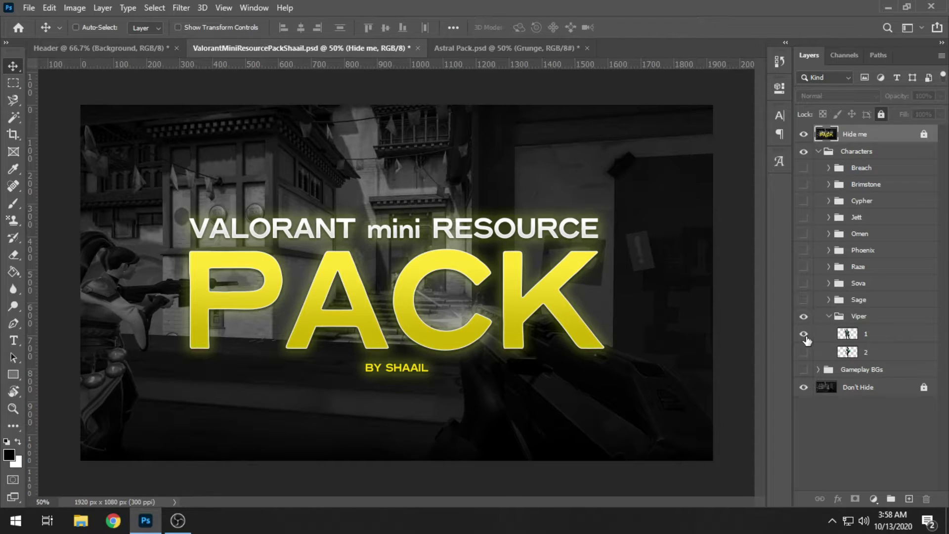
click(803, 134)
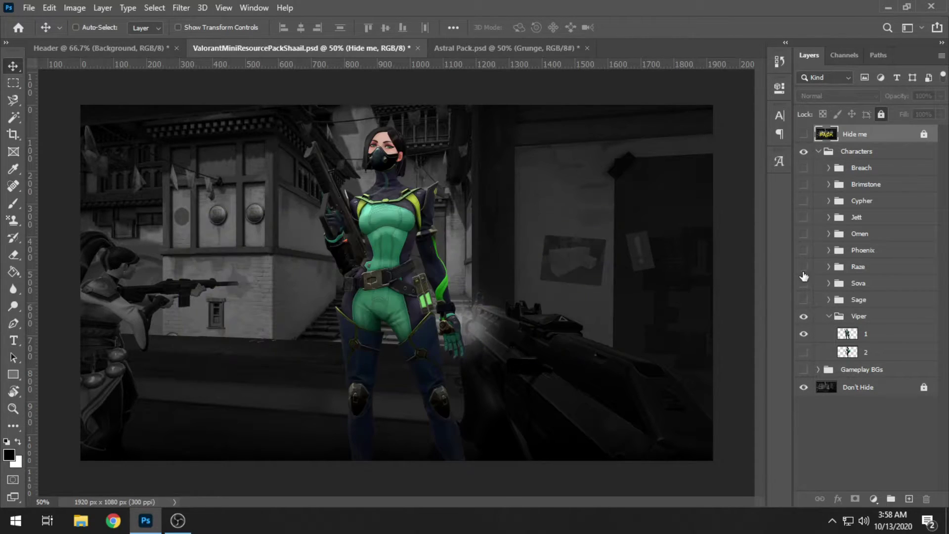
- Compare the two Viper renders by toggling their visibility, ending with only render 1 shown
click(803, 334)
click(804, 352)
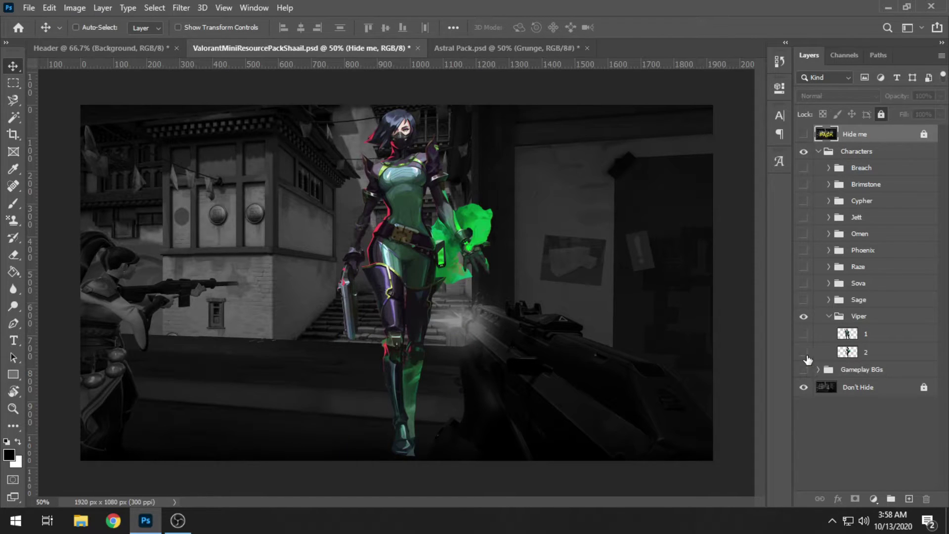
click(804, 352)
click(803, 334)
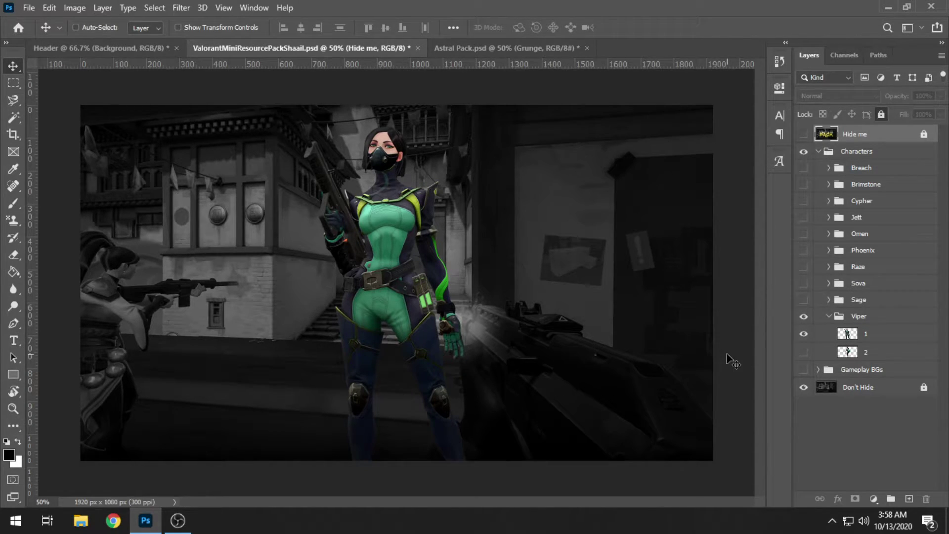
click(804, 335)
click(804, 352)
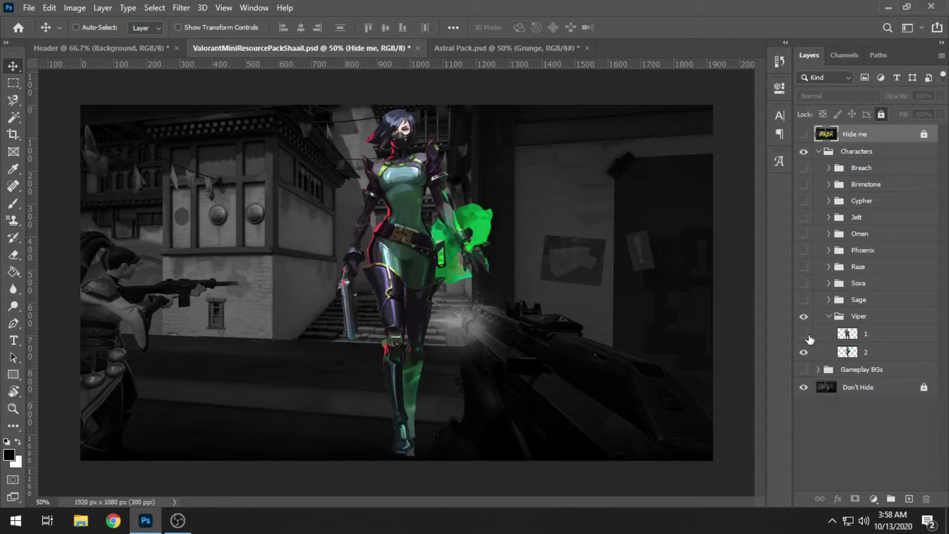
click(804, 334)
click(803, 352)
click(803, 334)
click(804, 334)
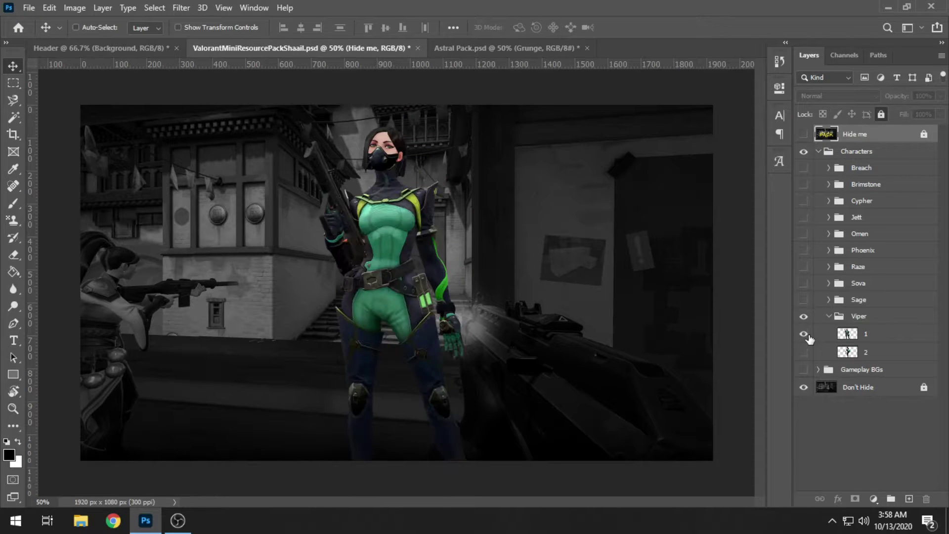
click(804, 352)
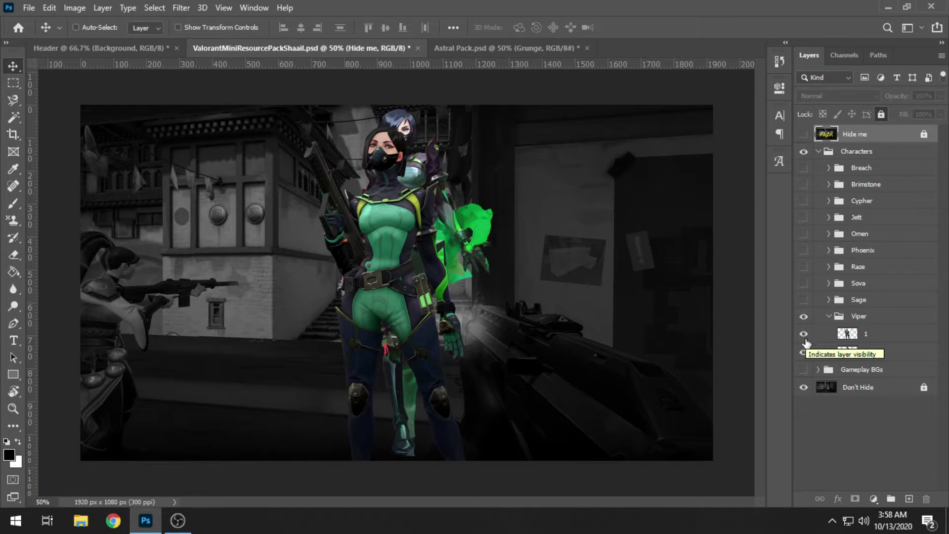
click(803, 352)
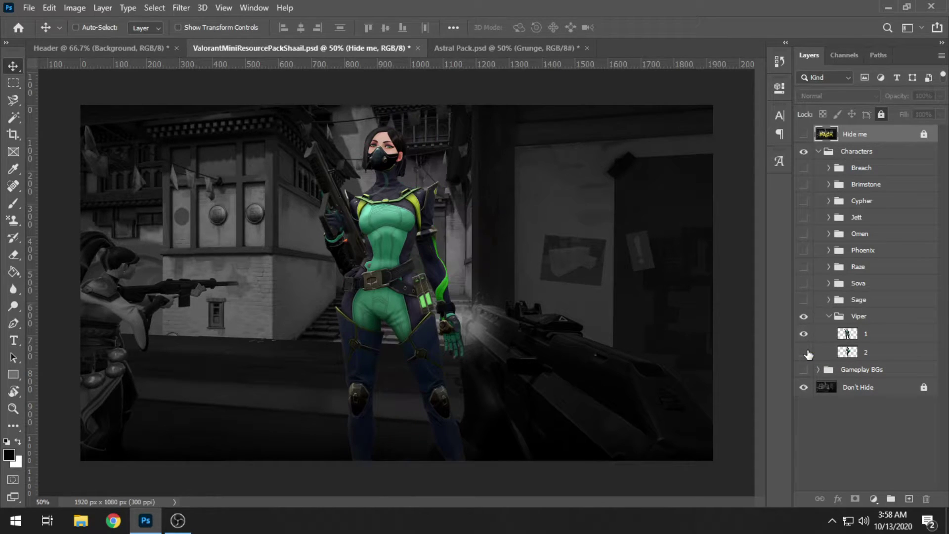
- Copy Viper render 1 into the Header document and place it near the middle of the canvas
click(890, 334)
drag(457, 306, 441, 456)
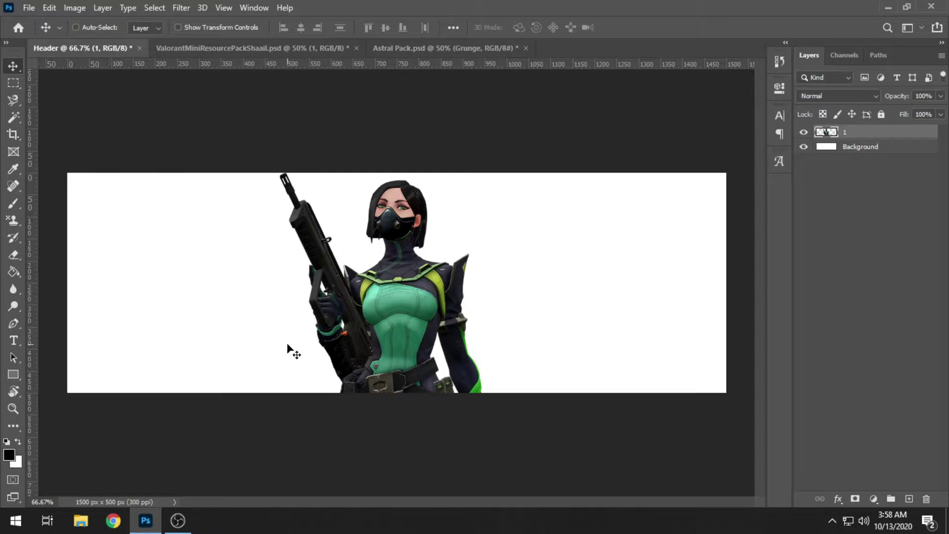
drag(349, 340, 349, 334)
drag(410, 353, 406, 353)
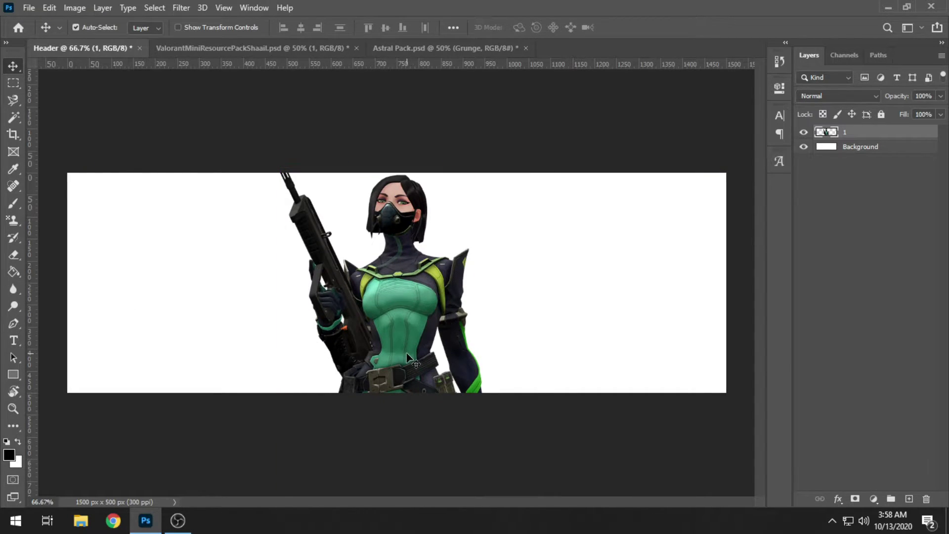
- Scale the Viper render down slightly and recentre it in the header
key(ctrl+t)
drag(546, 165, 538, 183)
mouse_move(430, 300)
mouse_down()
mouse_move(431, 284)
mouse_move(438, 313)
mouse_up()
key(Return)
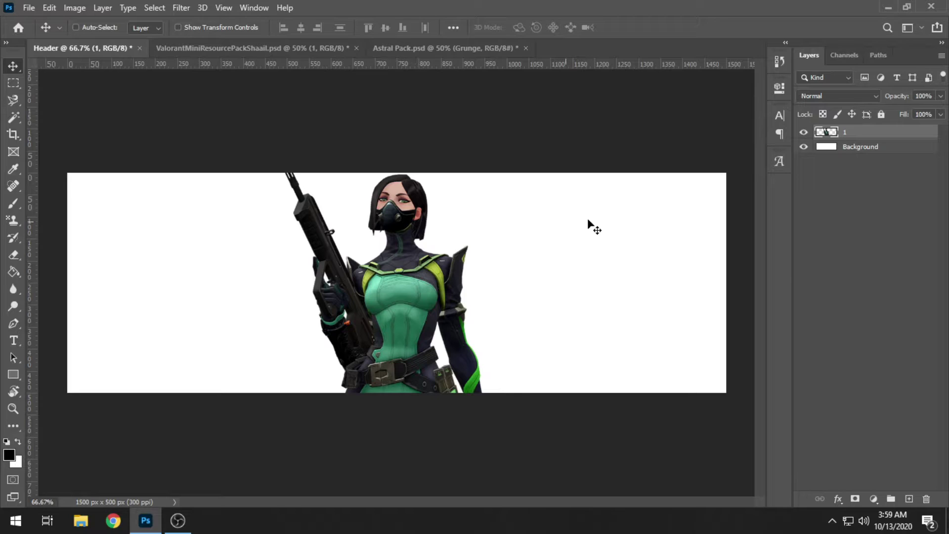
- Move the Viper render up slightly so the top of her head meets the canvas's upper edge
key(ctrl+plus)
key(ctrl+plus)
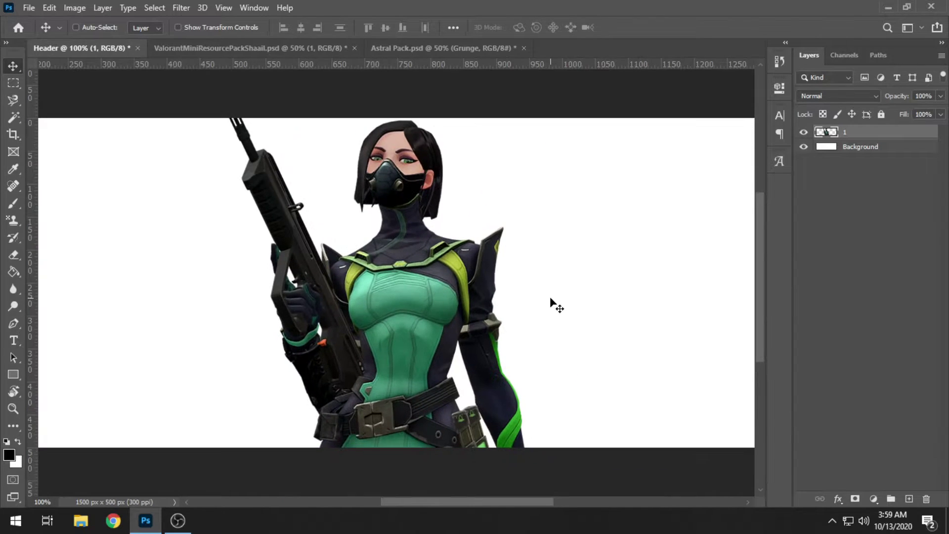
scroll(549, 299, up, 3)
drag(437, 348, 437, 343)
scroll(447, 263, down, 1)
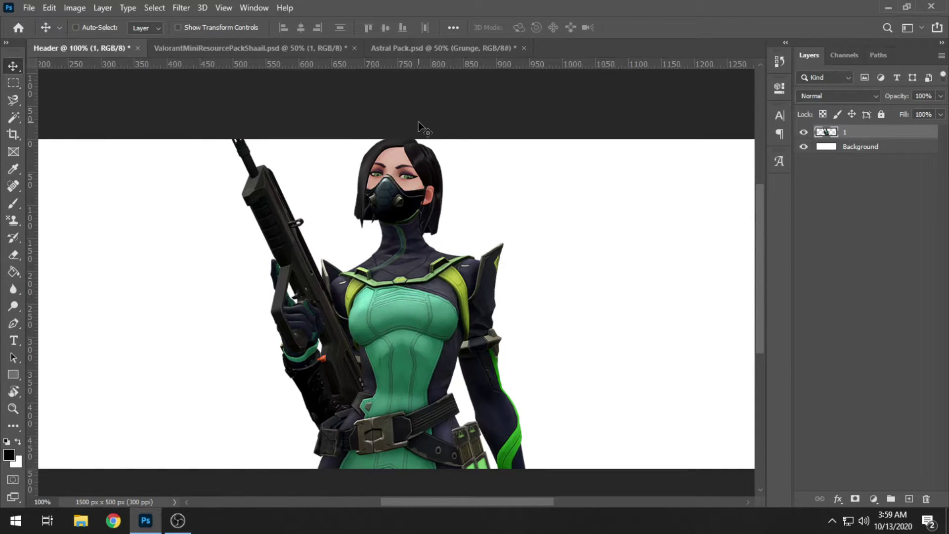
key(ctrl+minus)
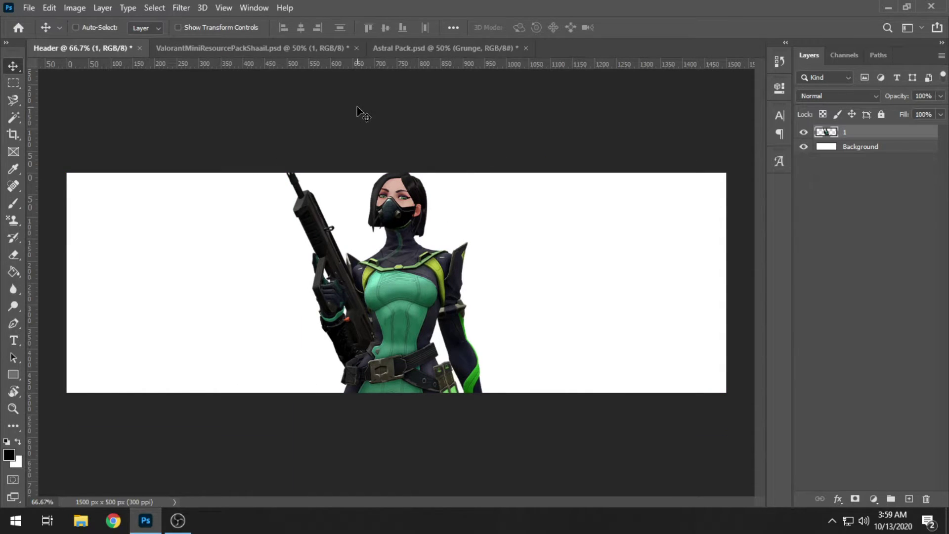
- In the Valorant resource pack, hide and collapse the Characters group, and expand and show the Gameplay BGs group
click(289, 50)
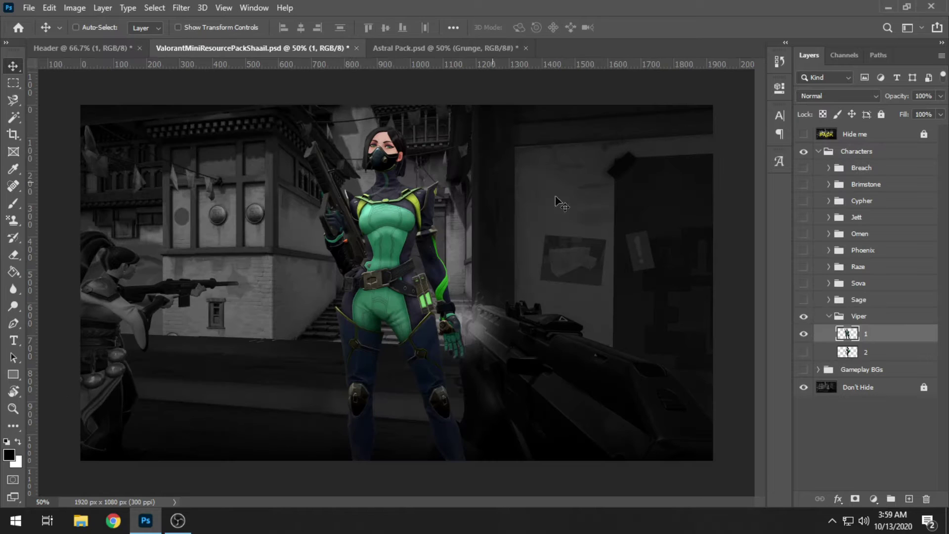
click(803, 151)
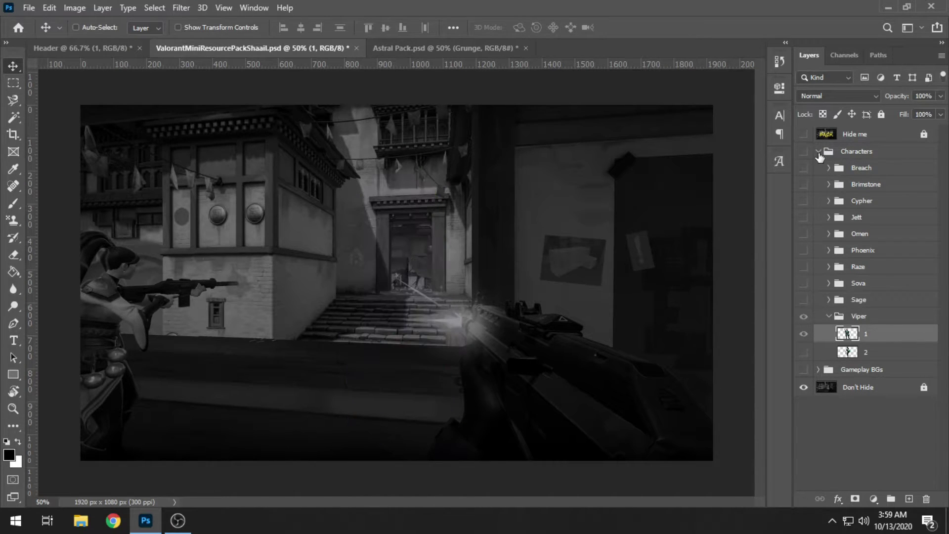
click(818, 151)
click(819, 167)
click(804, 169)
- Preview the four gameplay backgrounds one at a time and leave only background 3 shown
click(806, 187)
click(805, 187)
click(805, 204)
click(805, 204)
click(804, 222)
click(804, 222)
click(803, 241)
click(802, 240)
click(803, 222)
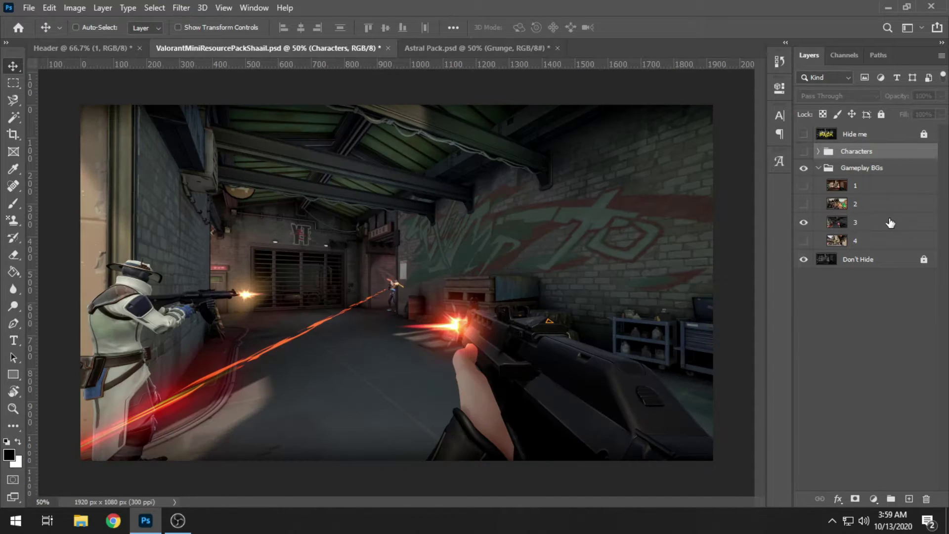
- Copy gameplay background 3 into the Header document, stack it below the Viper render and position it to fill the canvas
click(887, 224)
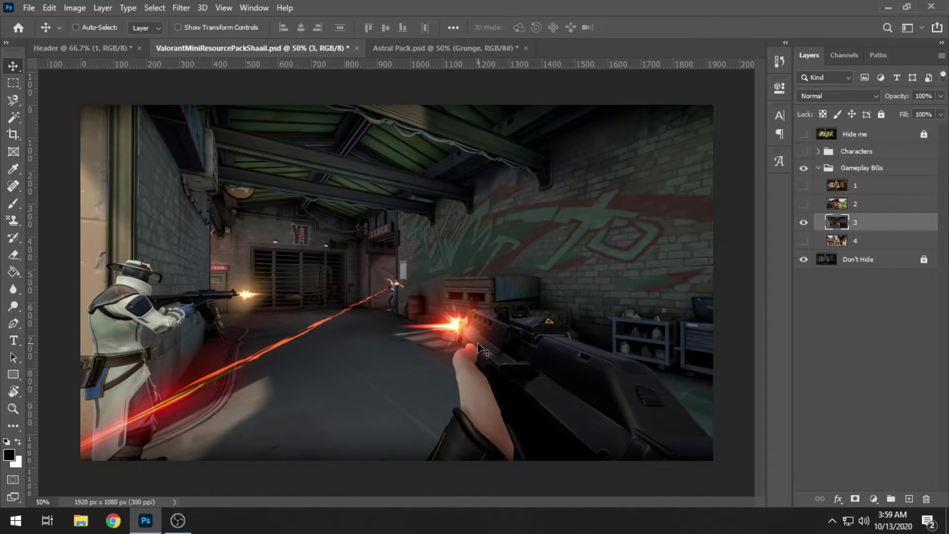
mouse_move(504, 257)
mouse_down()
mouse_move(218, 222)
mouse_move(91, 41)
mouse_move(493, 272)
mouse_up()
drag(426, 295, 403, 280)
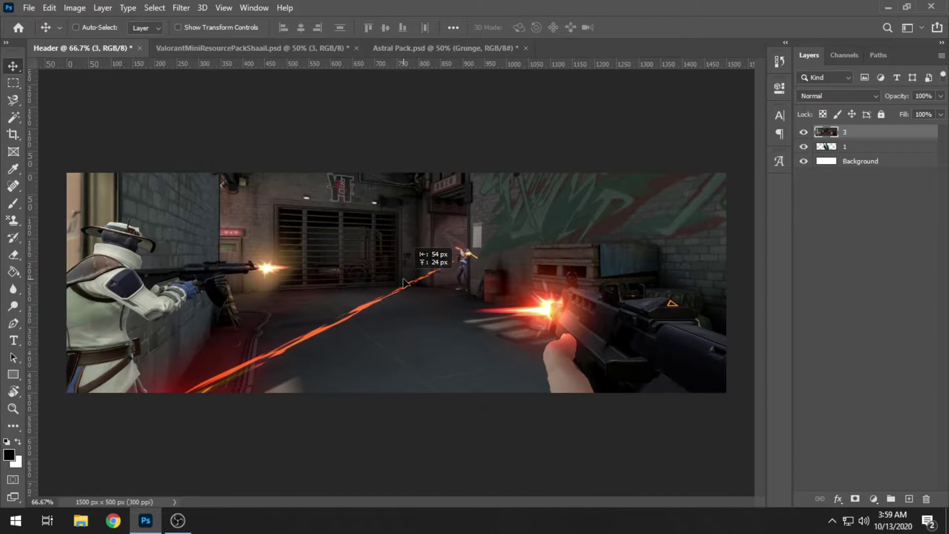
drag(849, 137, 856, 154)
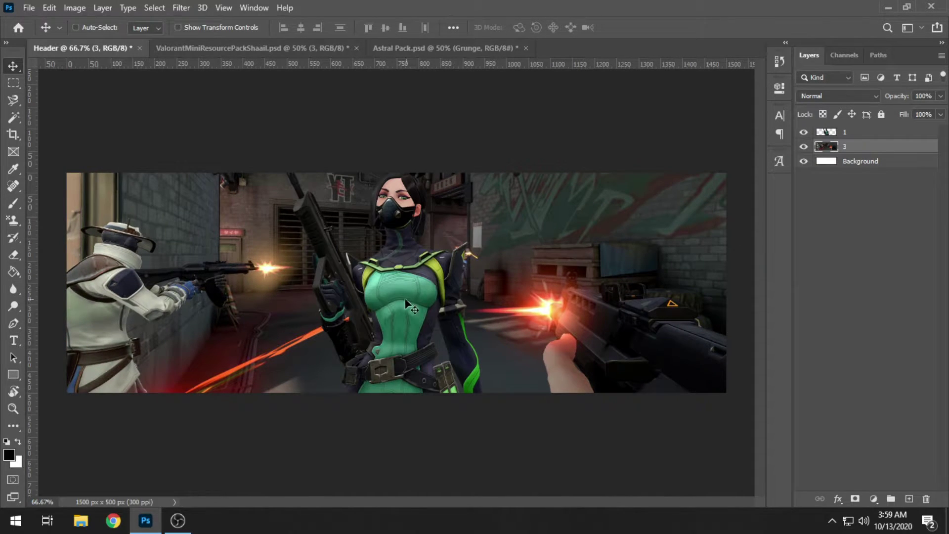
drag(541, 306, 521, 280)
- Erase the half of background 3 on the rifle side of Viper, using a 454 px eraser brush
key(e)
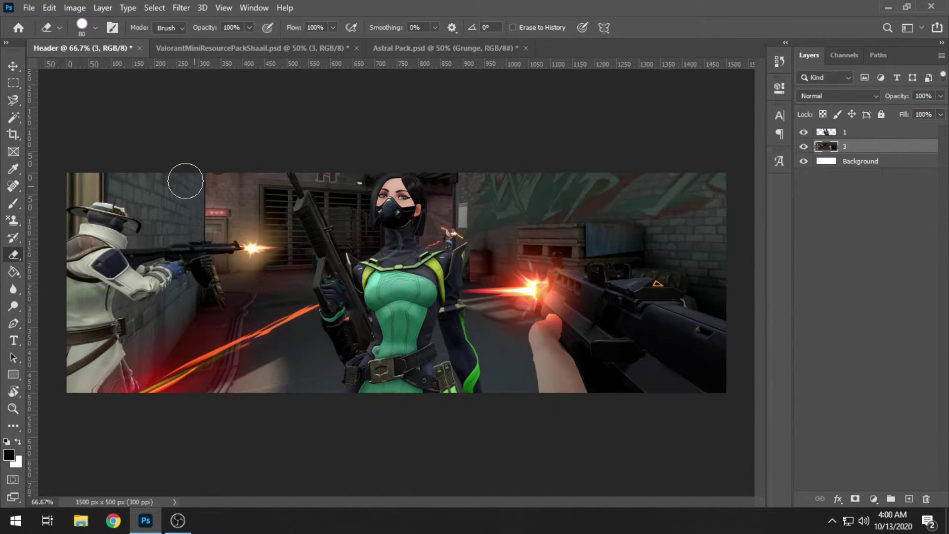
mouse_move(202, 231)
mouse_down()
mouse_move(251, 232)
mouse_move(233, 254)
mouse_move(243, 258)
mouse_up()
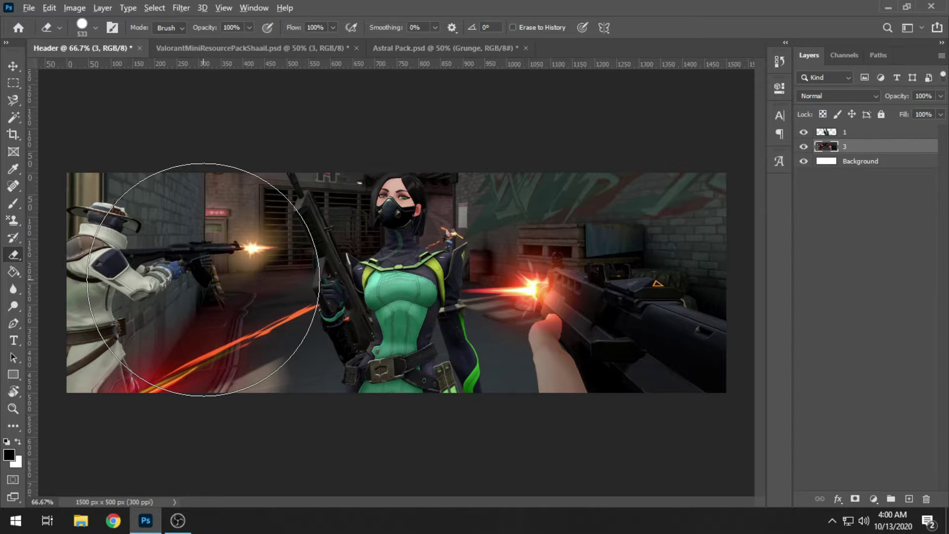
alt+right_click(204, 279)
mouse_move(204, 280)
mouse_down()
mouse_move(344, 278)
mouse_move(85, 276)
mouse_move(185, 281)
mouse_move(183, 199)
mouse_move(208, 50)
mouse_move(221, 351)
mouse_up()
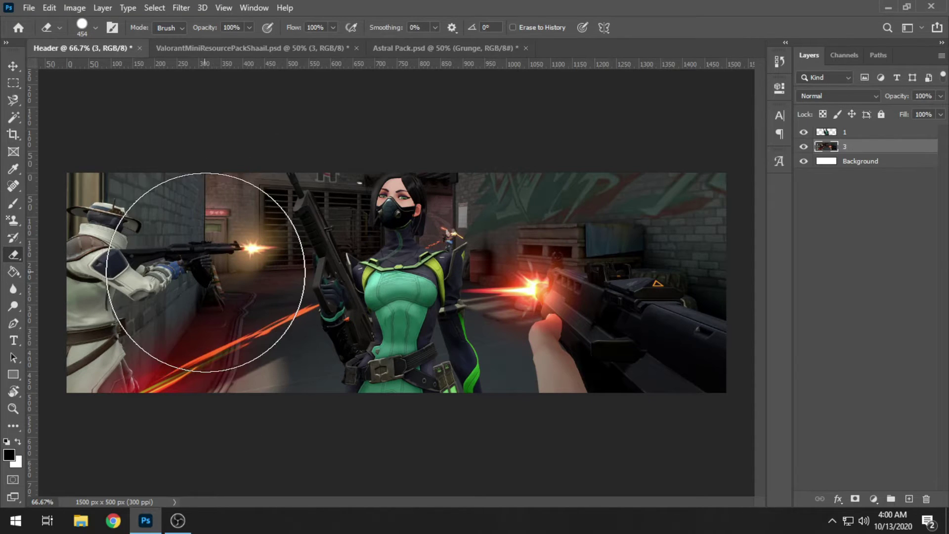
mouse_move(170, 186)
mouse_down()
mouse_move(159, 275)
mouse_move(169, 212)
mouse_move(121, 356)
mouse_move(233, 201)
mouse_move(277, 339)
mouse_move(290, 176)
mouse_move(305, 199)
mouse_move(311, 385)
mouse_up()
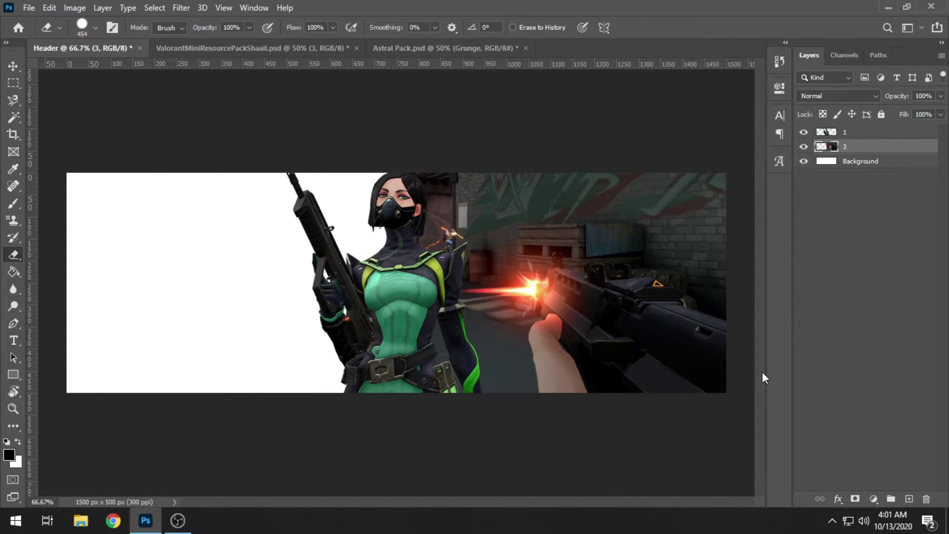
- Desaturate gameplay background 3 with Hue/Saturation, setting saturation to -100 and lightness to -18
key(ctrl+u)
drag(741, 131, 139, 138)
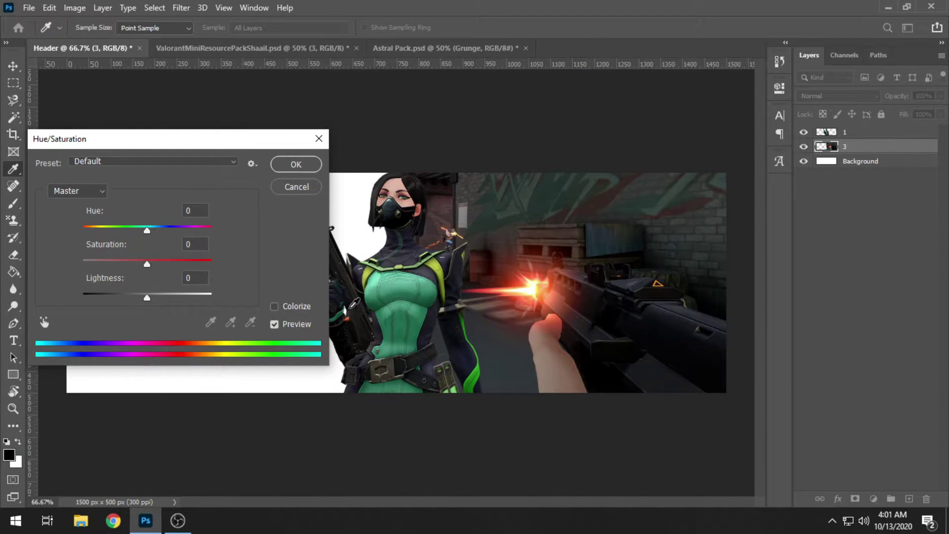
drag(138, 265, 45, 260)
mouse_move(147, 301)
mouse_down()
mouse_move(126, 300)
mouse_move(136, 301)
mouse_up()
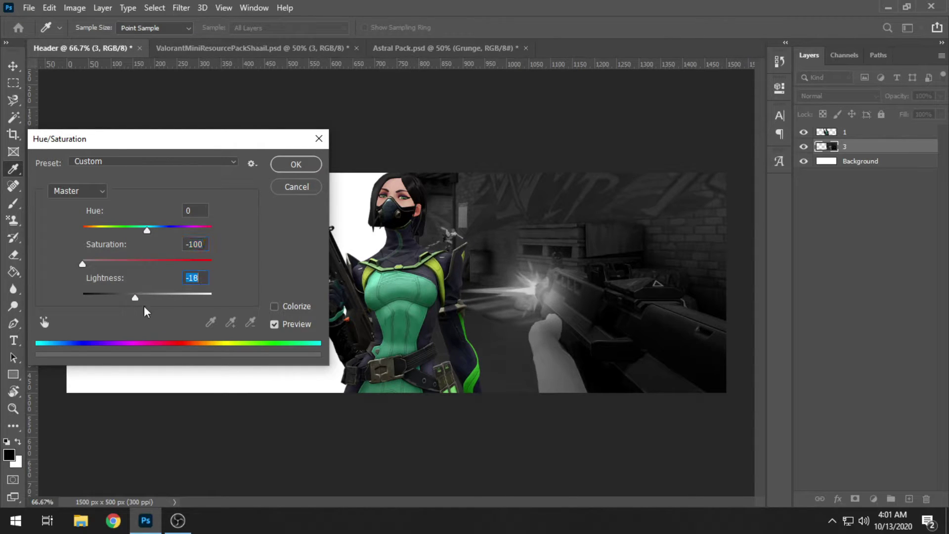
click(318, 165)
key(e)
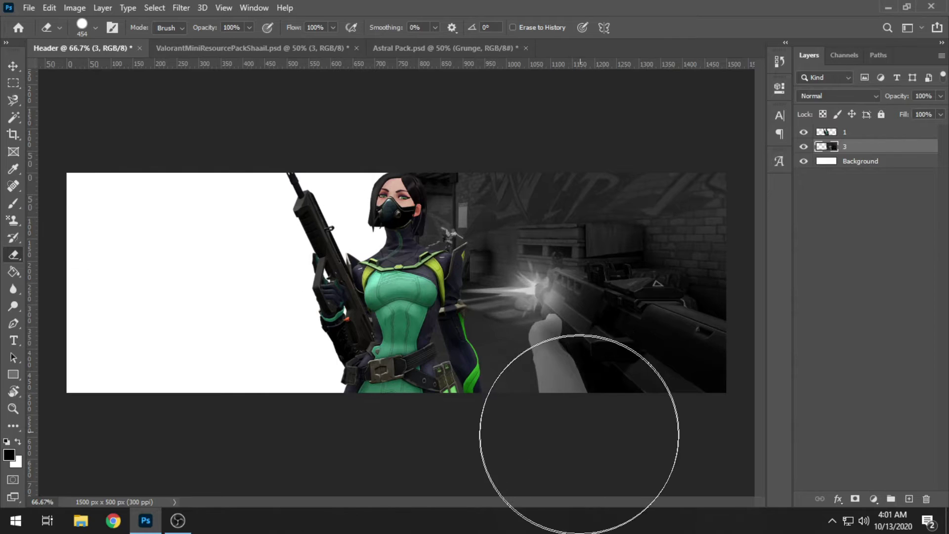
- Lower the fill of the background 3 layer to 78%
click(941, 115)
drag(923, 128, 925, 129)
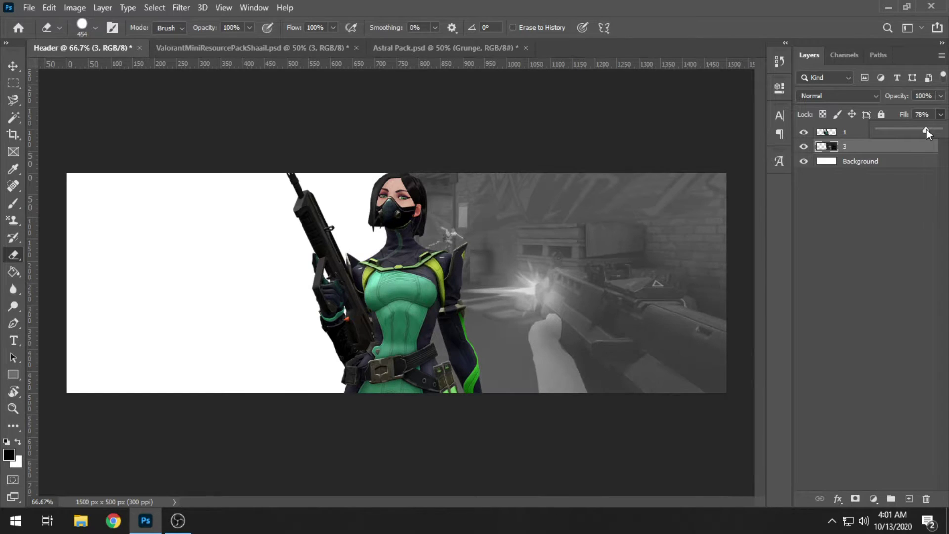
click(904, 251)
- Add a new layer above background 3 and clip it to that background
click(909, 499)
right_click(863, 149)
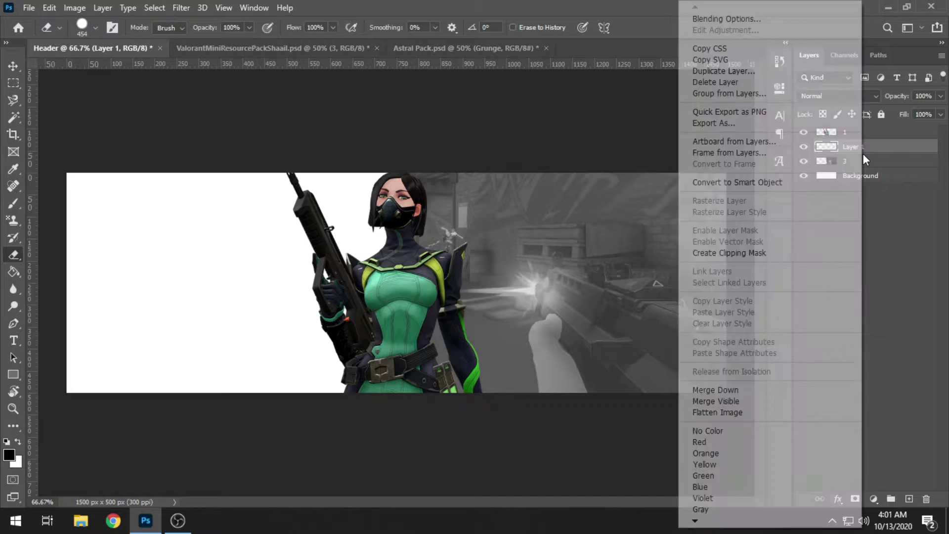
click(711, 252)
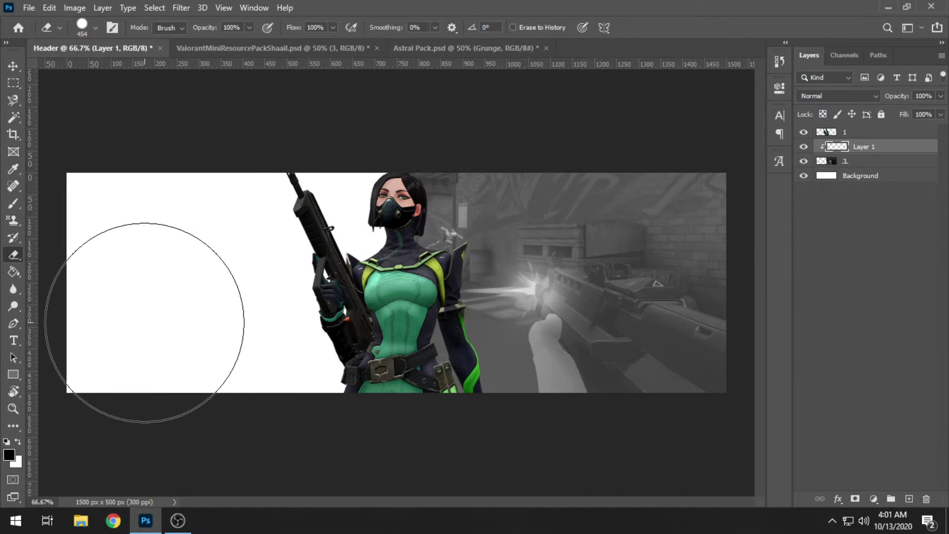
- Fill the clipped layer with the yellow-green #b9c147 sampled from Viper's suit, using the Paint Bucket
click(10, 273)
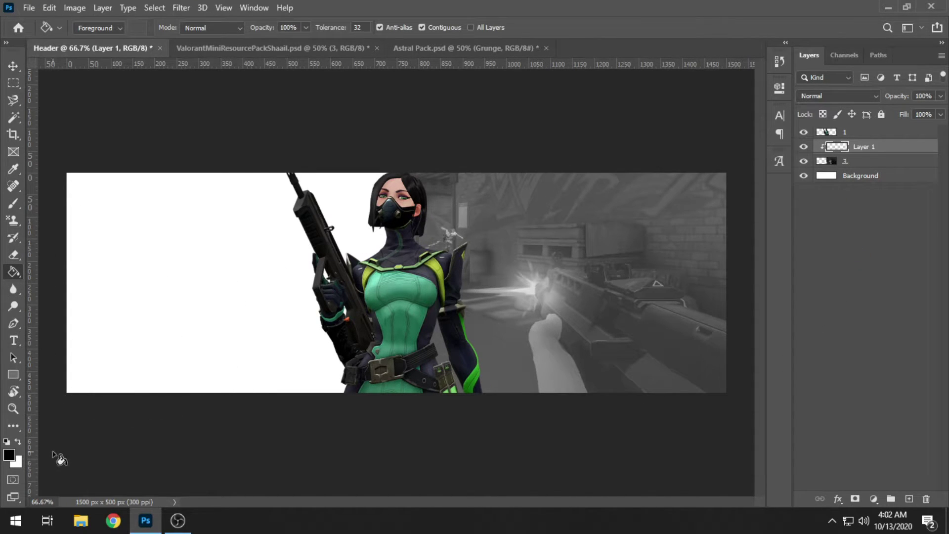
click(9, 455)
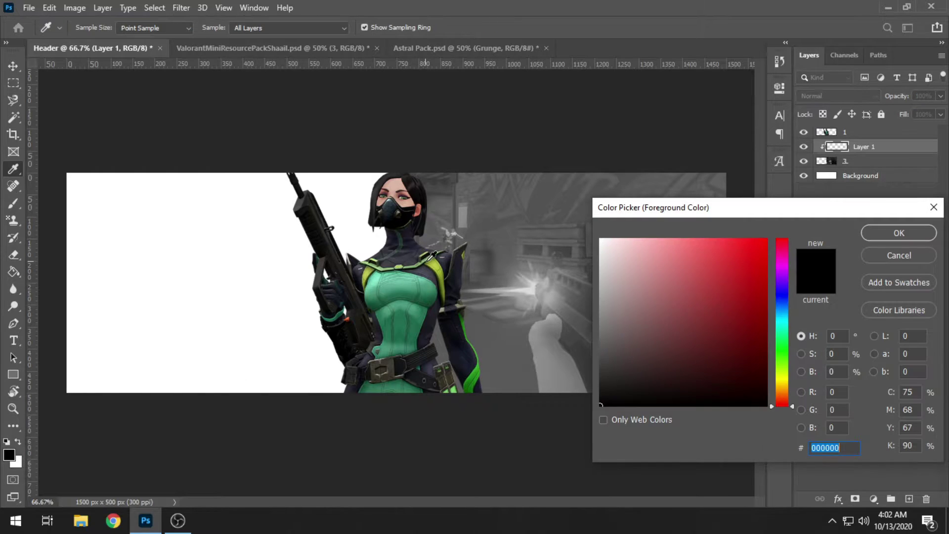
click(438, 262)
click(898, 233)
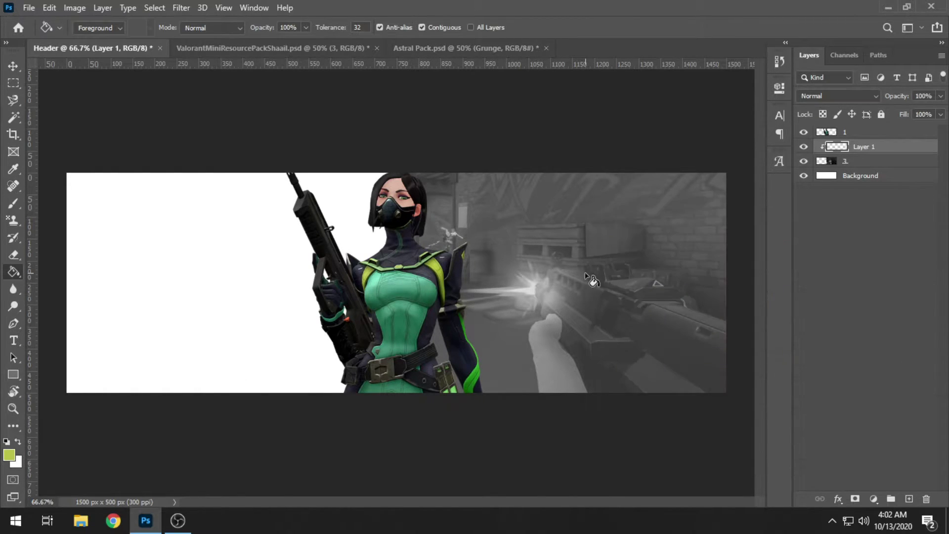
click(595, 283)
- Refill the clipped layer with bright green #84ff00 and set its blend mode to Color
click(13, 458)
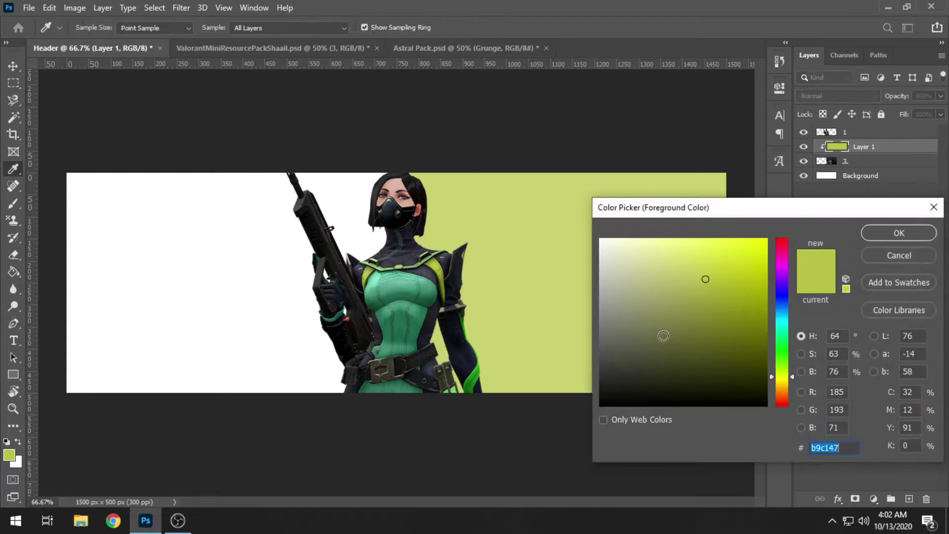
drag(787, 375, 788, 369)
drag(749, 277, 807, 214)
drag(781, 369, 788, 365)
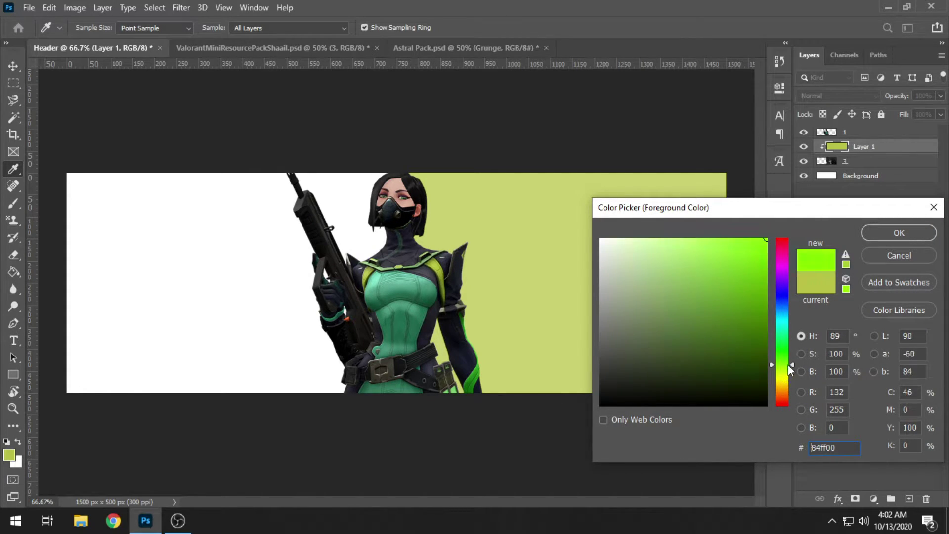
click(899, 233)
click(564, 298)
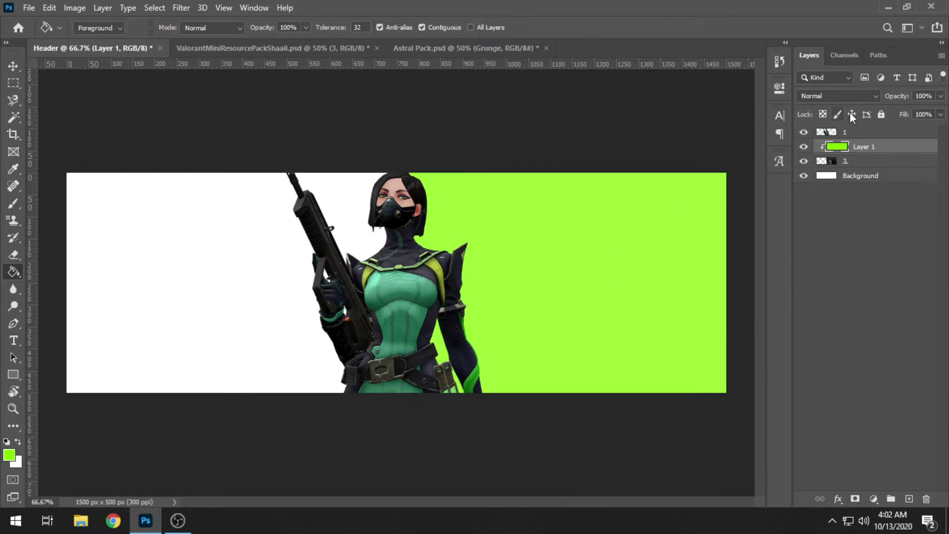
click(872, 94)
click(808, 402)
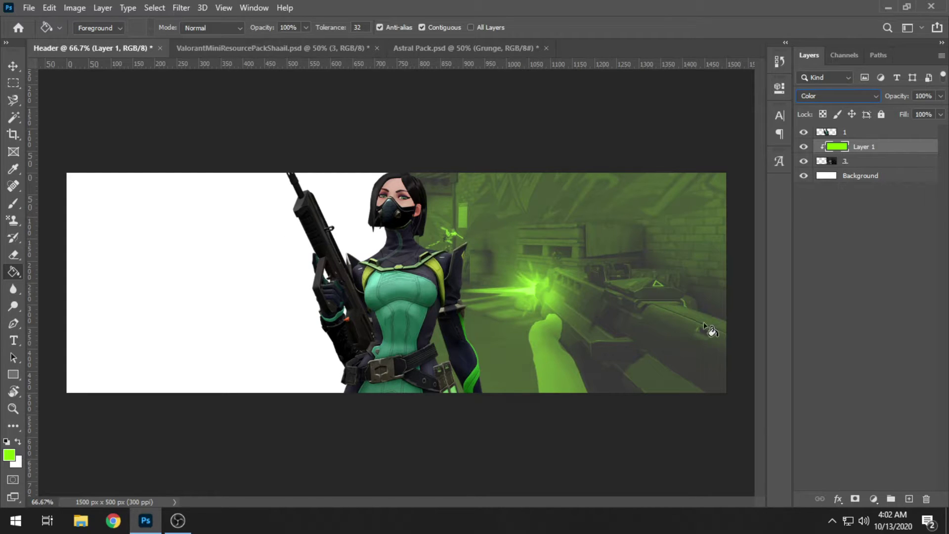
- Fine-tune background 3 with Hue/Saturation, raising the lightness to +4 and lowering the saturation
click(878, 162)
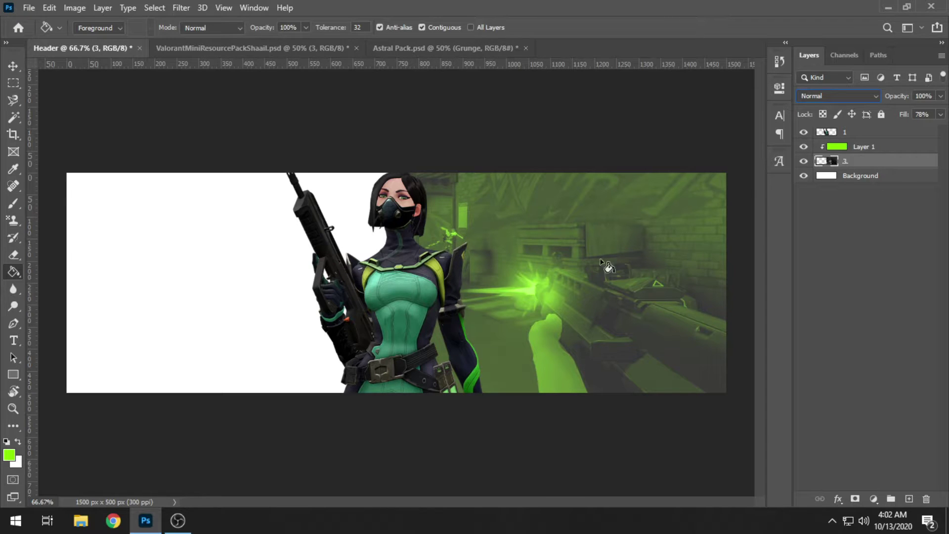
key(ctrl+u)
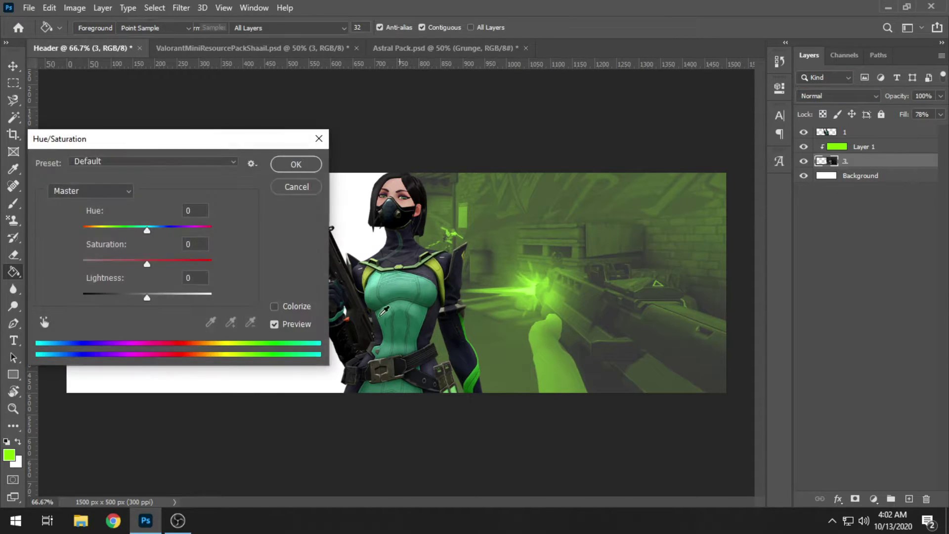
mouse_move(153, 297)
mouse_down()
mouse_move(124, 299)
mouse_move(150, 298)
mouse_up()
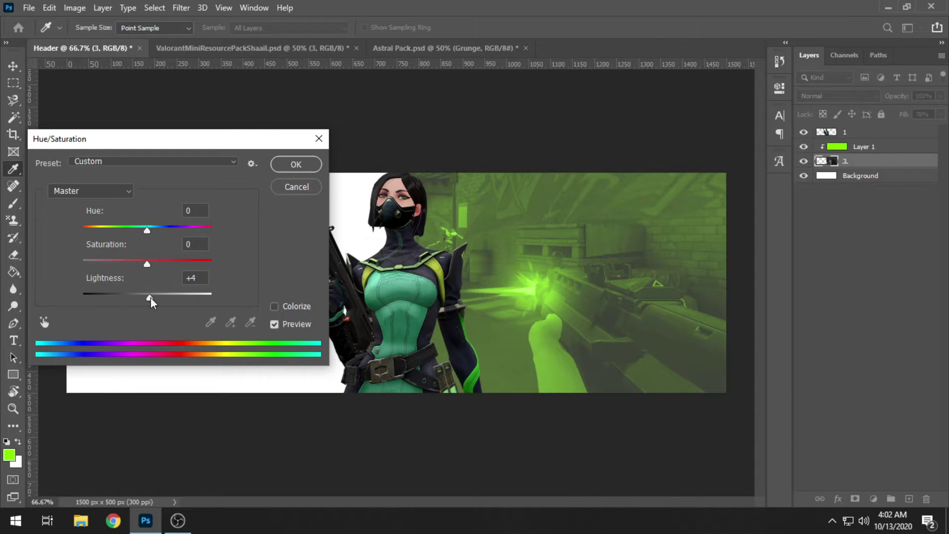
drag(150, 265, 130, 265)
click(297, 164)
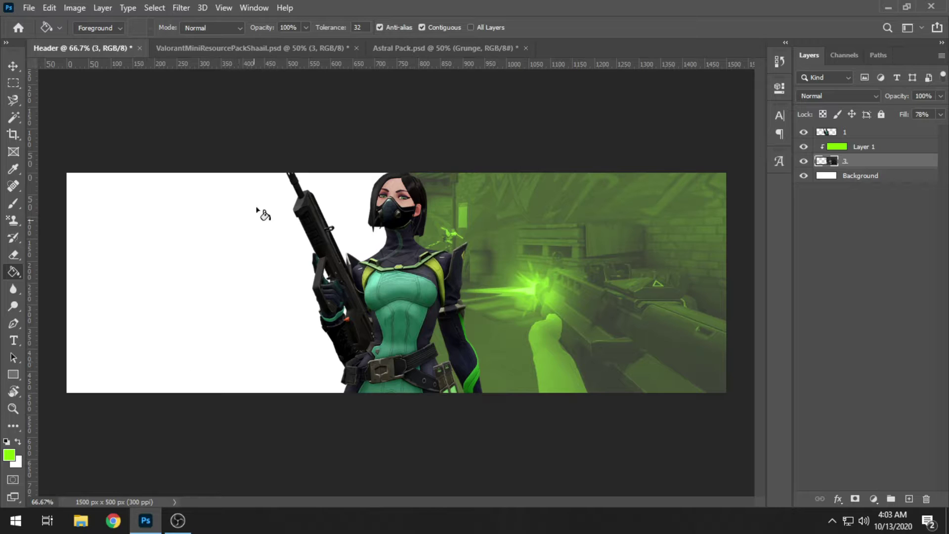
- In the Astral Pack document, hide the Cover and Disclaimer layers, and expand and show the Halftones group
click(422, 49)
click(803, 151)
click(804, 168)
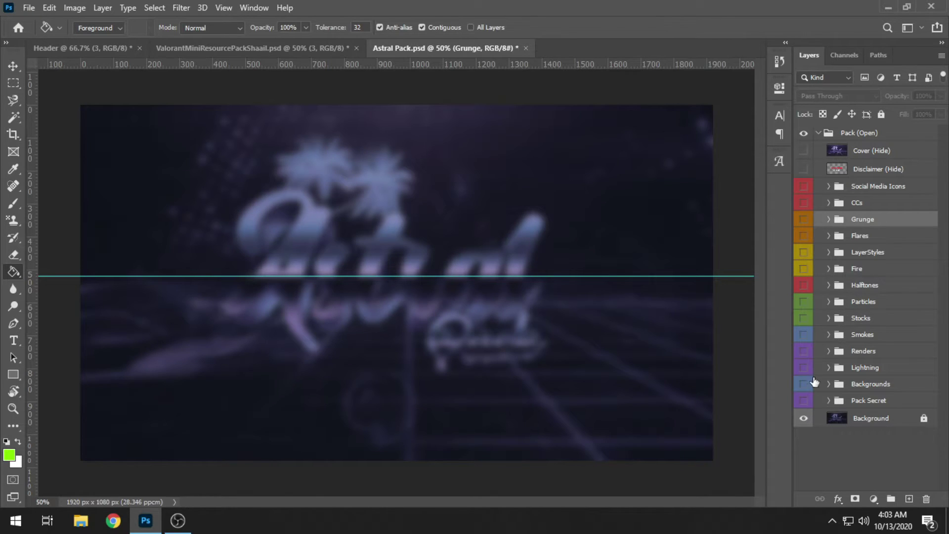
click(829, 285)
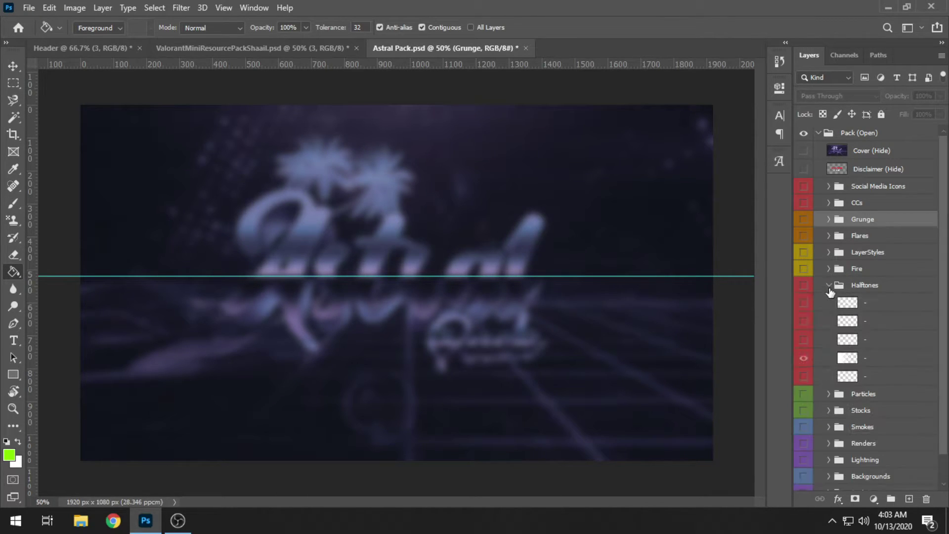
click(804, 286)
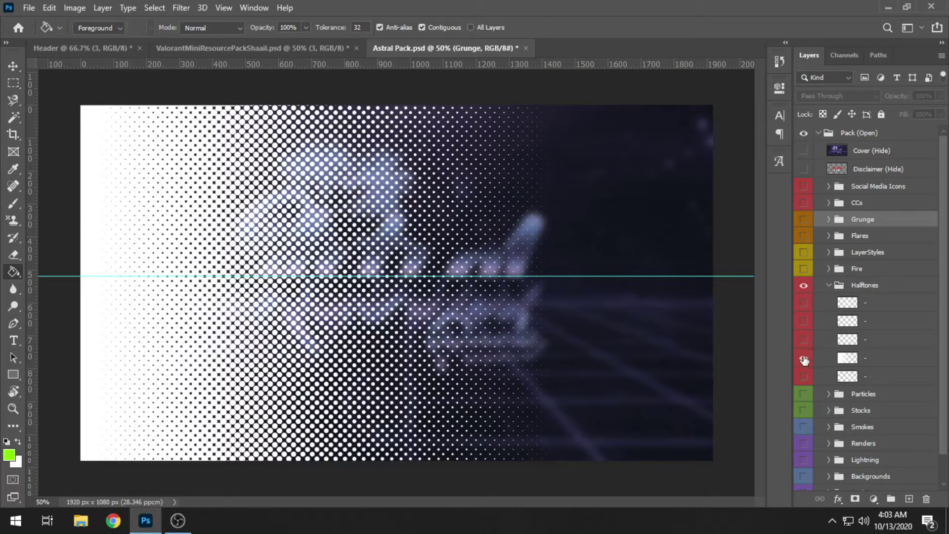
- Preview the halftones one at a time, leaving only the second one, the tilted round-dot cluster, shown and selected
click(804, 358)
click(805, 342)
click(805, 341)
click(805, 325)
click(805, 325)
click(806, 303)
click(805, 303)
click(805, 323)
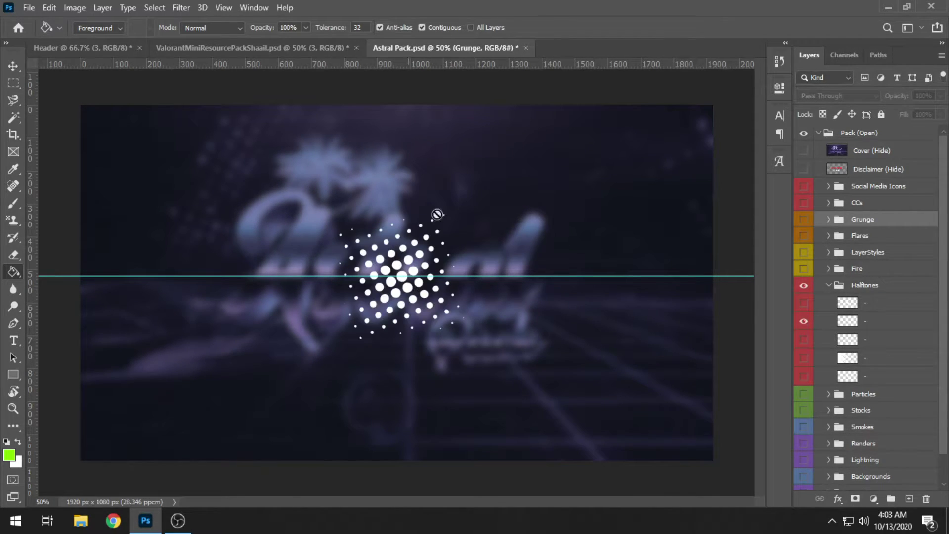
click(807, 380)
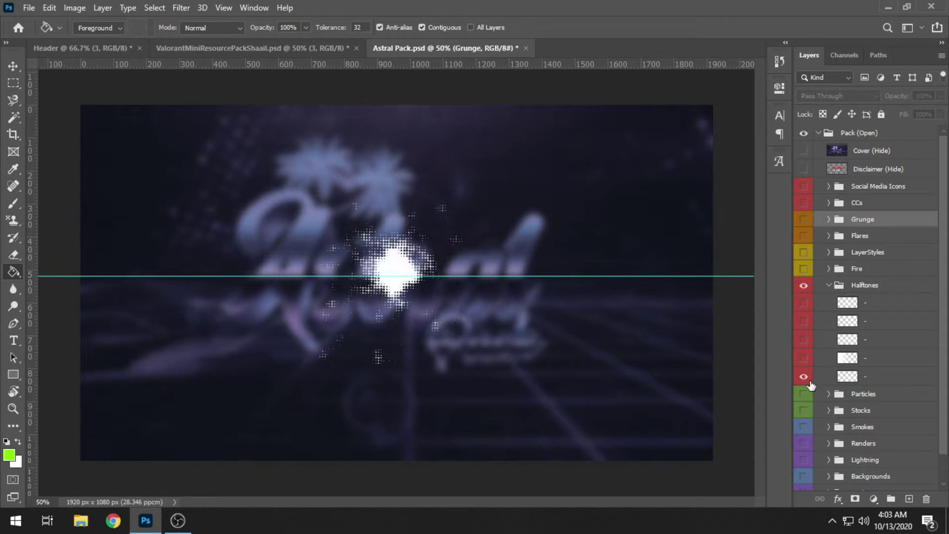
click(804, 380)
click(816, 324)
click(805, 323)
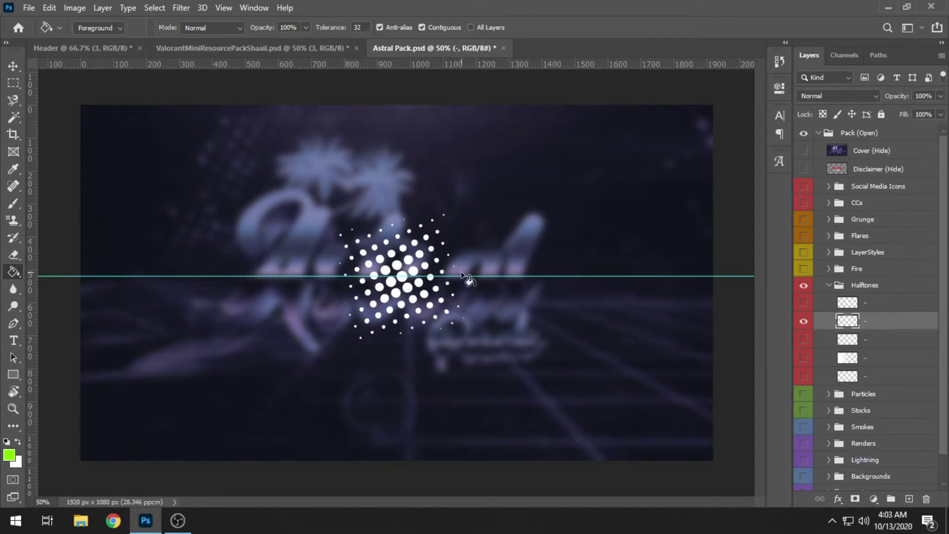
- Copy the round-dot halftone into the Header document and place it over the white half of the canvas
key(v)
drag(388, 325, 283, 354)
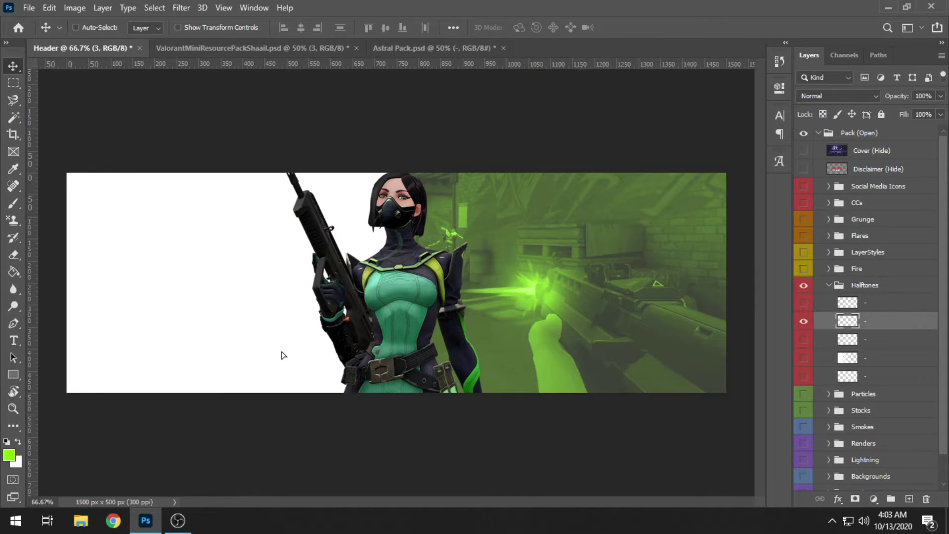
drag(292, 319, 292, 318)
drag(317, 279, 160, 316)
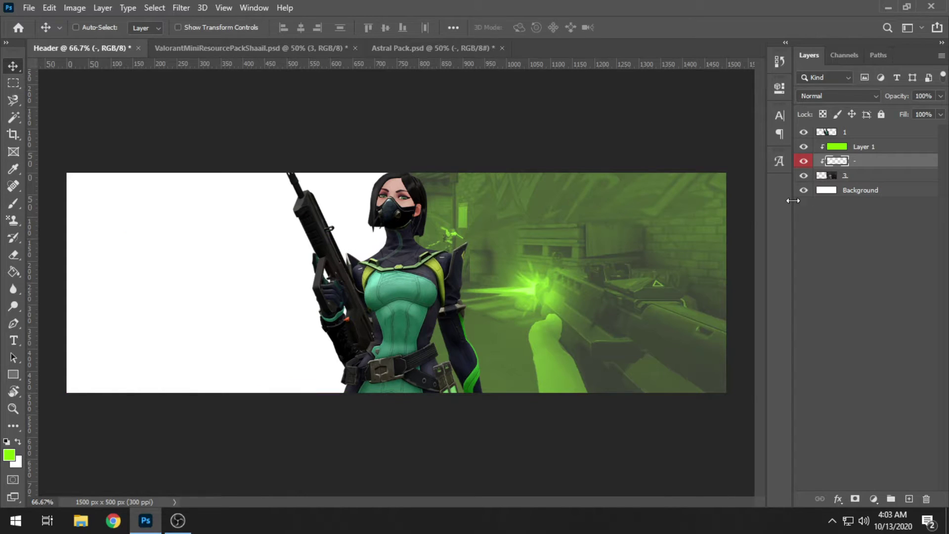
- Stack the halftone above the green color layer and release its clipping mask
drag(890, 161, 891, 145)
right_click(889, 150)
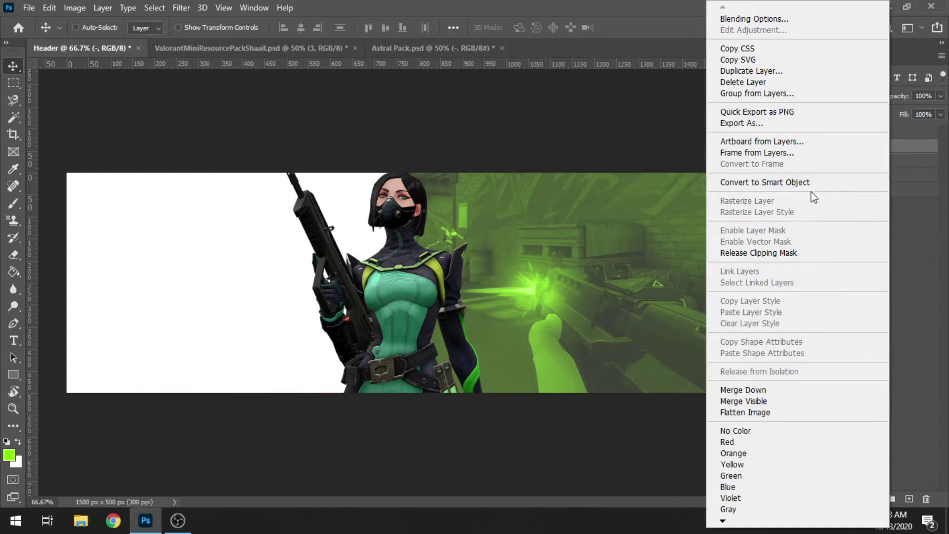
click(769, 253)
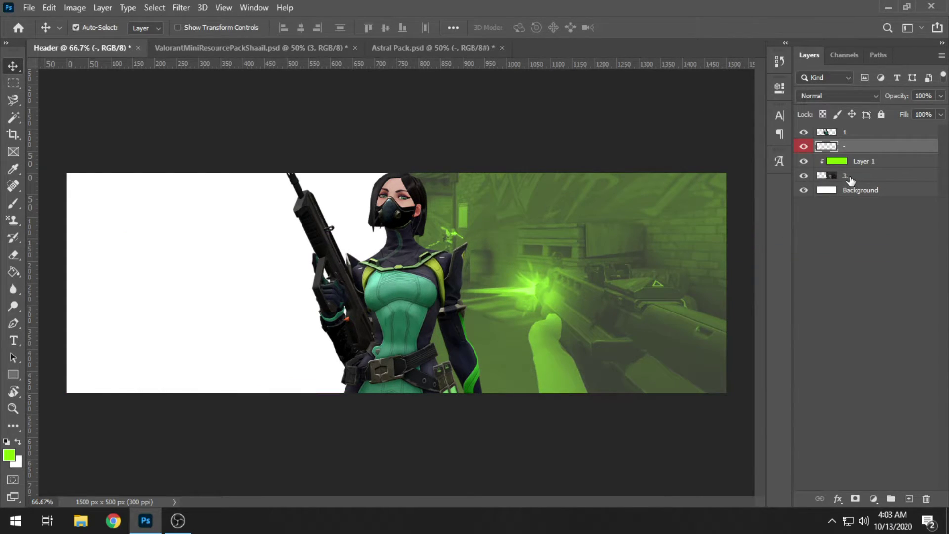
- Turn the halftone black with Hue/Saturation by setting its lightness to -100
right_click(871, 151)
click(904, 144)
key(ctrl+u)
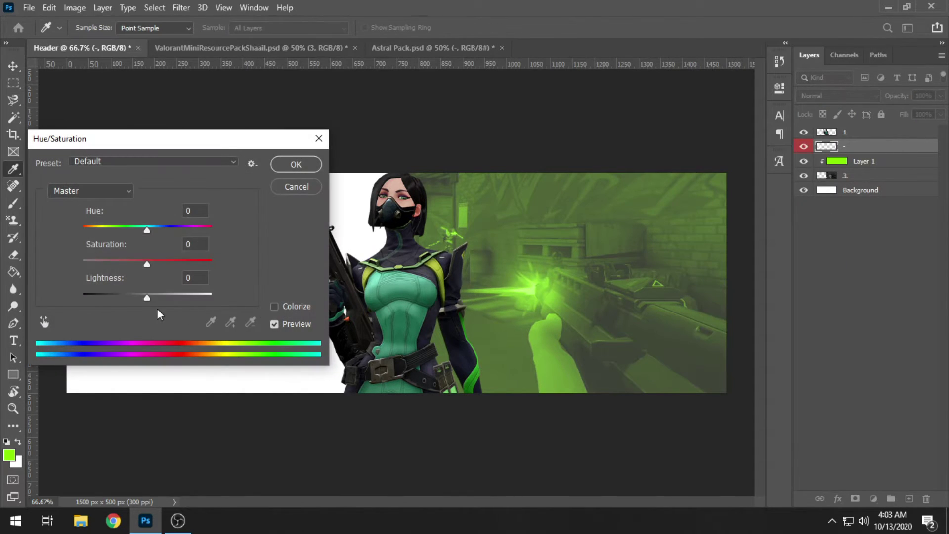
drag(147, 297, 16, 292)
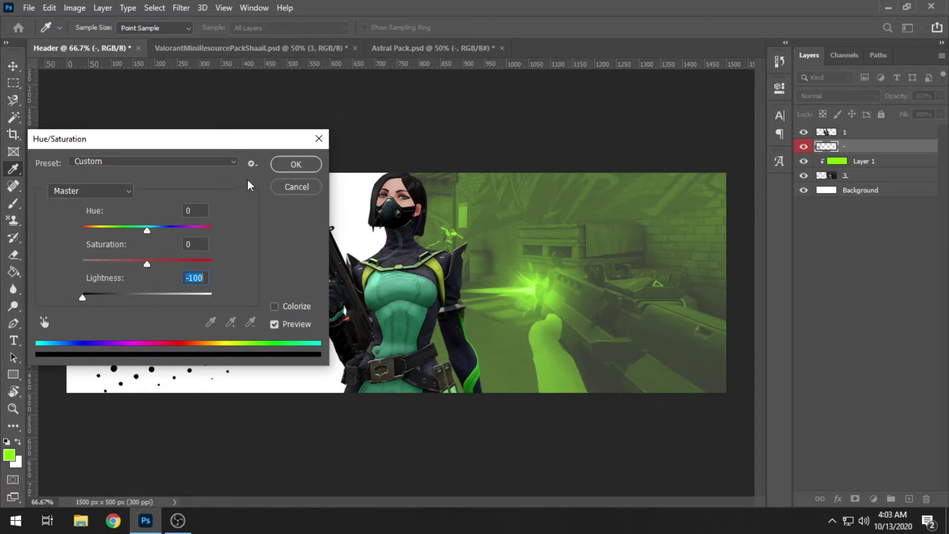
click(295, 166)
- Scale the halftone down and place it in the lower-left corner of the canvas, partly cut off by the edges
key(v)
mouse_move(202, 325)
mouse_down()
mouse_move(220, 326)
mouse_move(216, 335)
mouse_up()
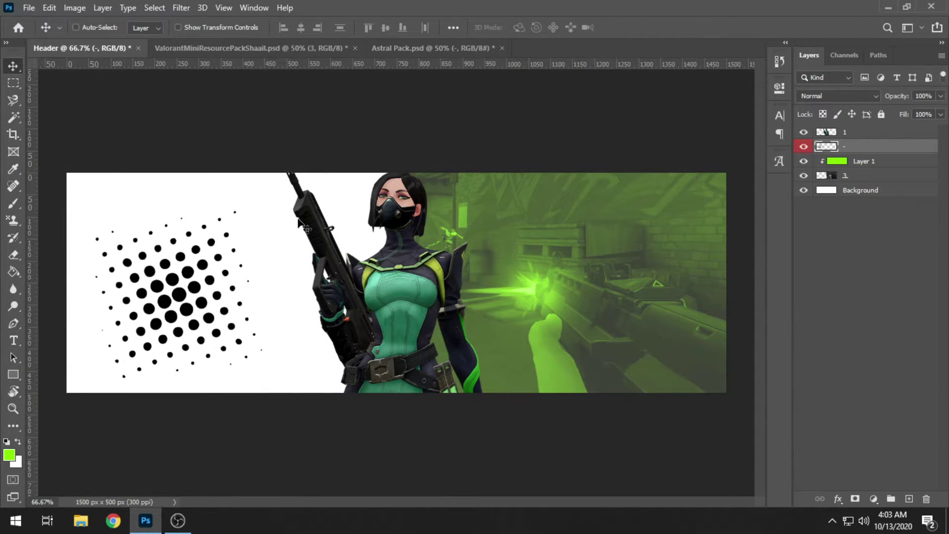
drag(158, 359, 181, 348)
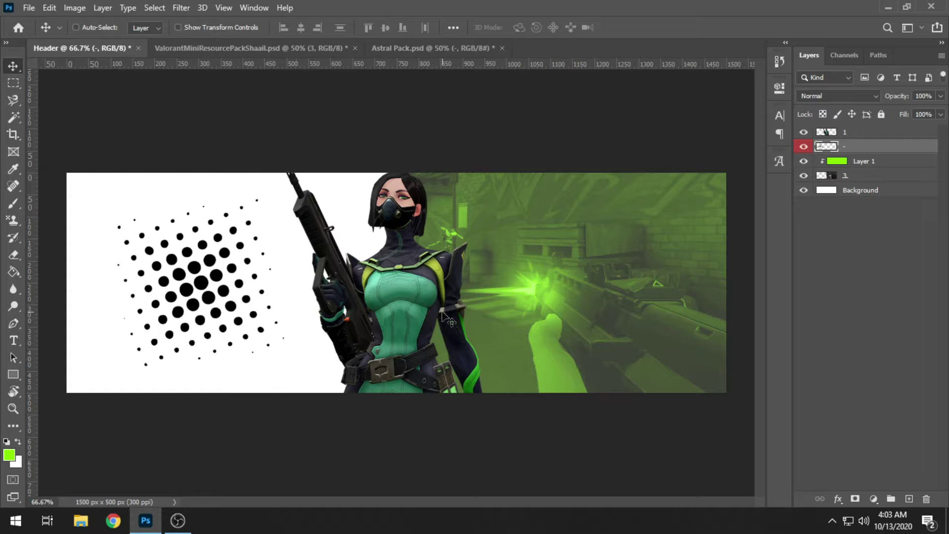
mouse_move(270, 309)
mouse_down()
mouse_move(244, 302)
mouse_move(186, 410)
mouse_move(196, 380)
mouse_move(258, 322)
mouse_up()
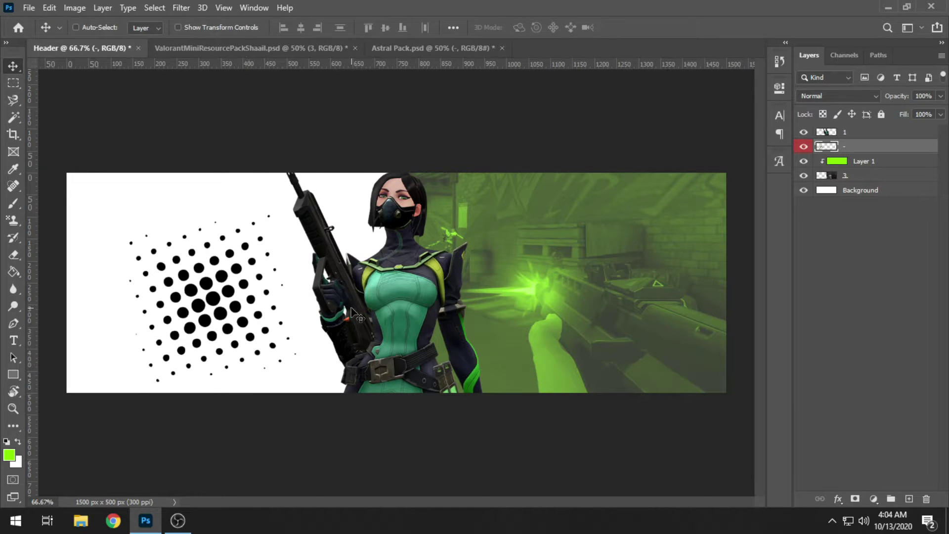
key(ctrl)
key(ctrl+t)
drag(296, 215, 199, 262)
drag(160, 348, 82, 381)
key(Return)
- Lower the halftone layer's fill to 30% and duplicate the layer
click(940, 115)
drag(918, 129, 907, 129)
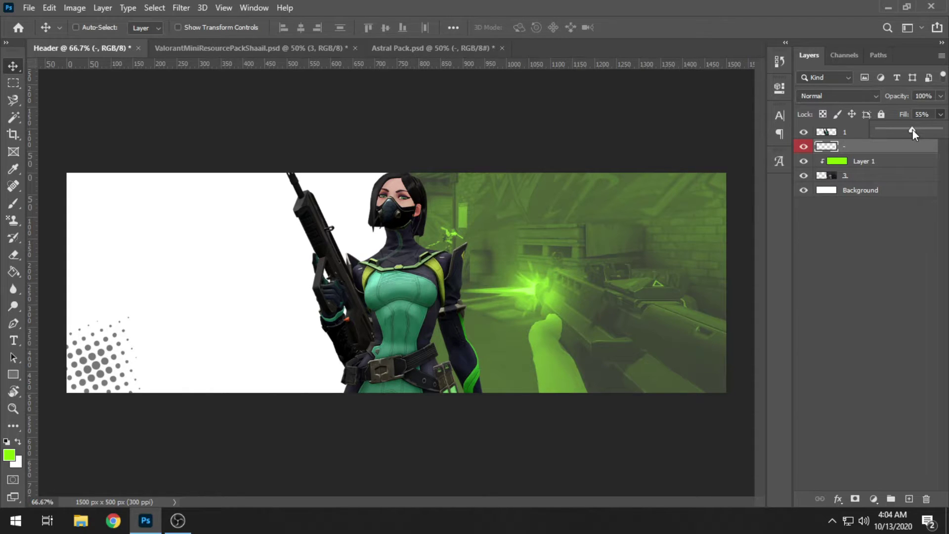
drag(897, 129, 897, 129)
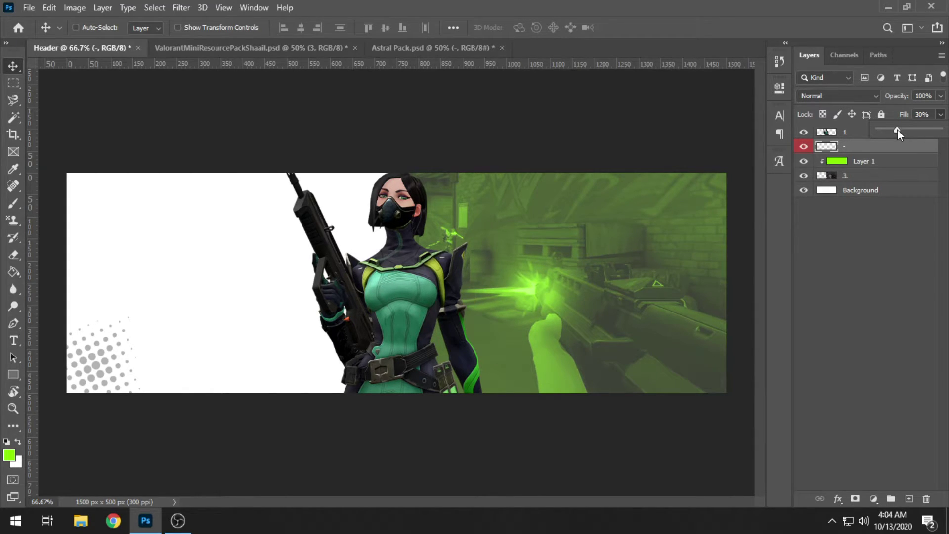
click(624, 317)
key(ctrl+j)
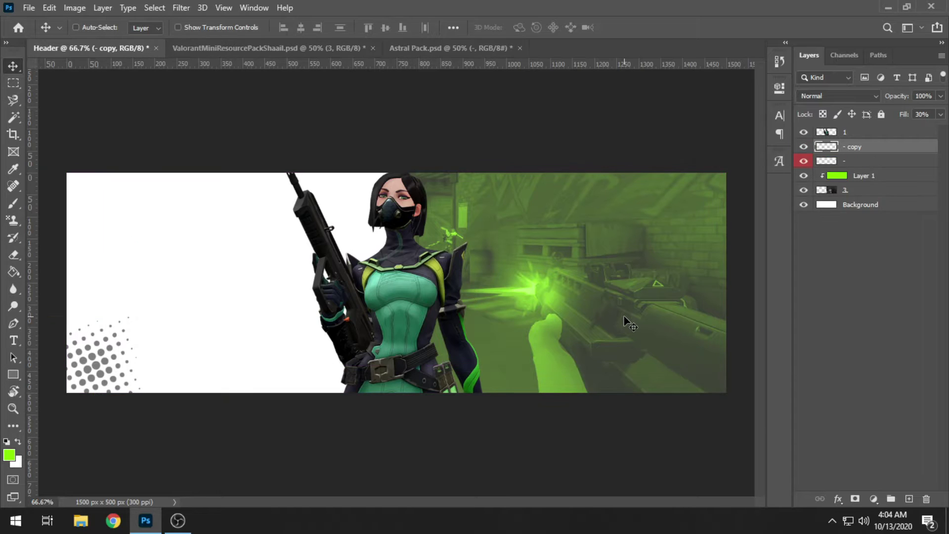
- Shift the duplicated halftone away from the original and give it a bright green Color Overlay
drag(115, 368, 138, 356)
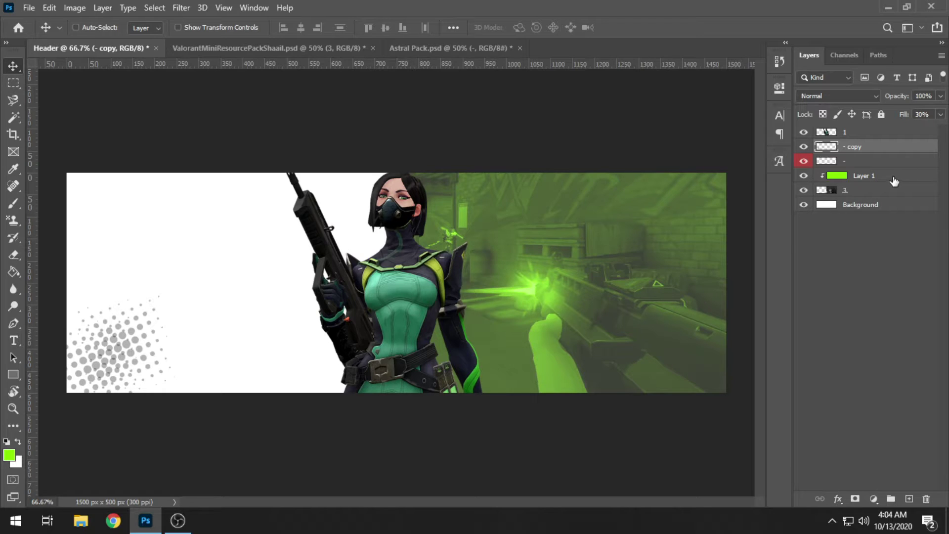
right_click(870, 146)
click(746, 21)
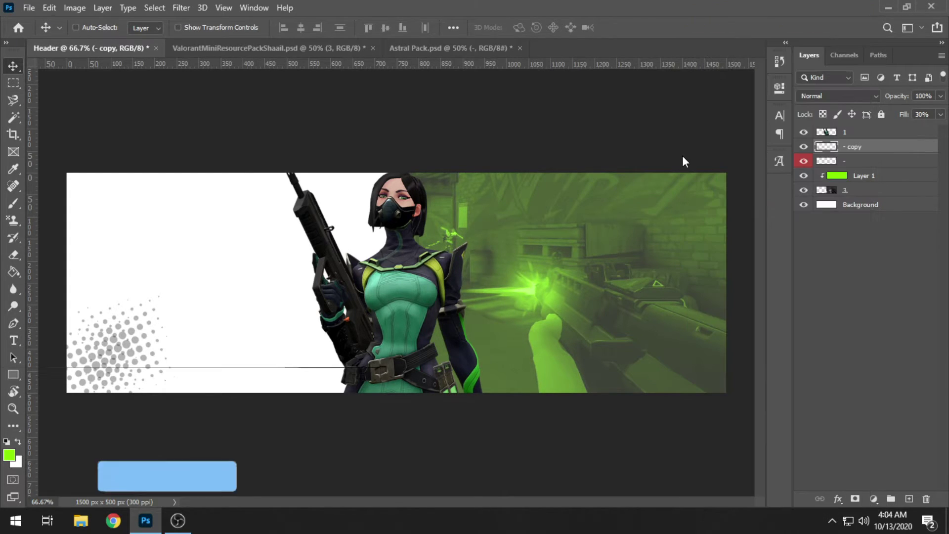
click(472, 309)
drag(653, 130, 340, 226)
click(431, 270)
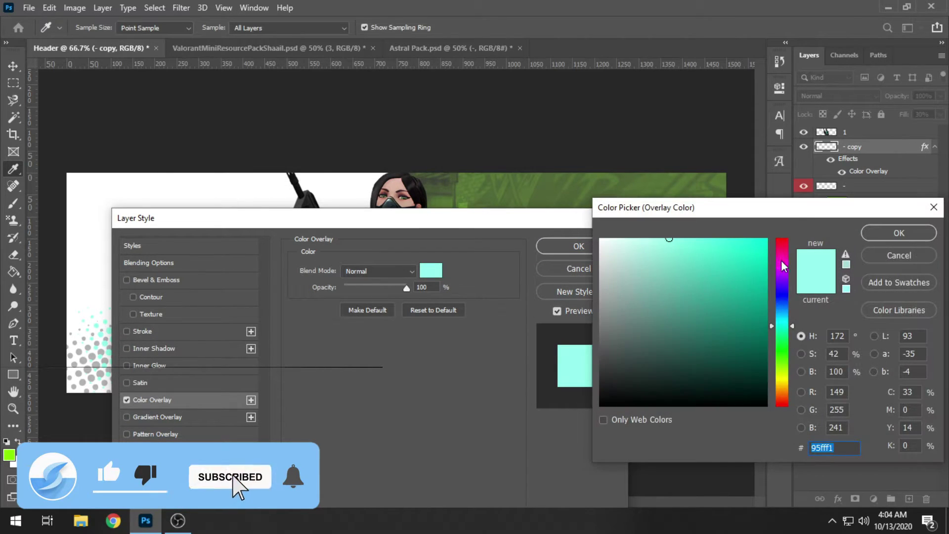
click(782, 361)
drag(765, 251, 775, 230)
click(873, 229)
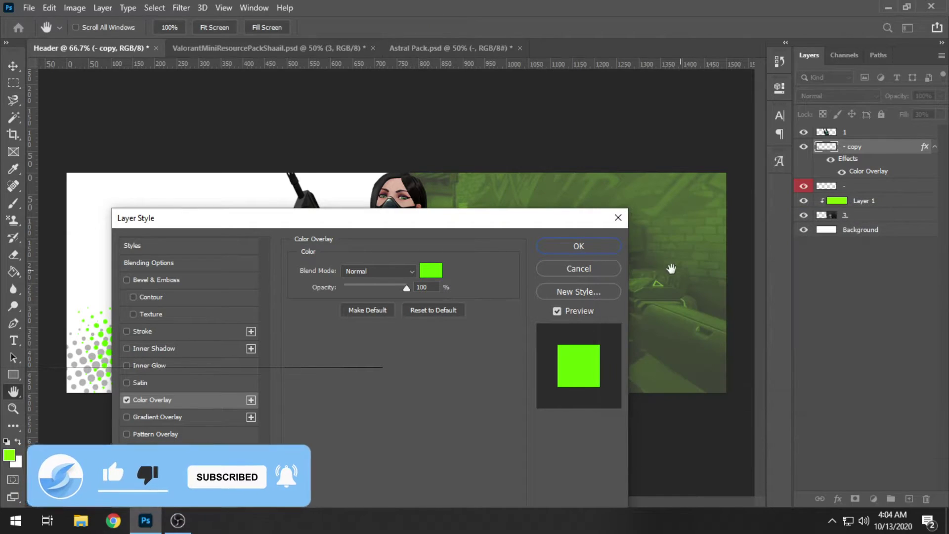
click(589, 246)
- Place the green halftone slightly offset over the original one and raise the original halftone layer's fill to 84%
drag(156, 332, 135, 359)
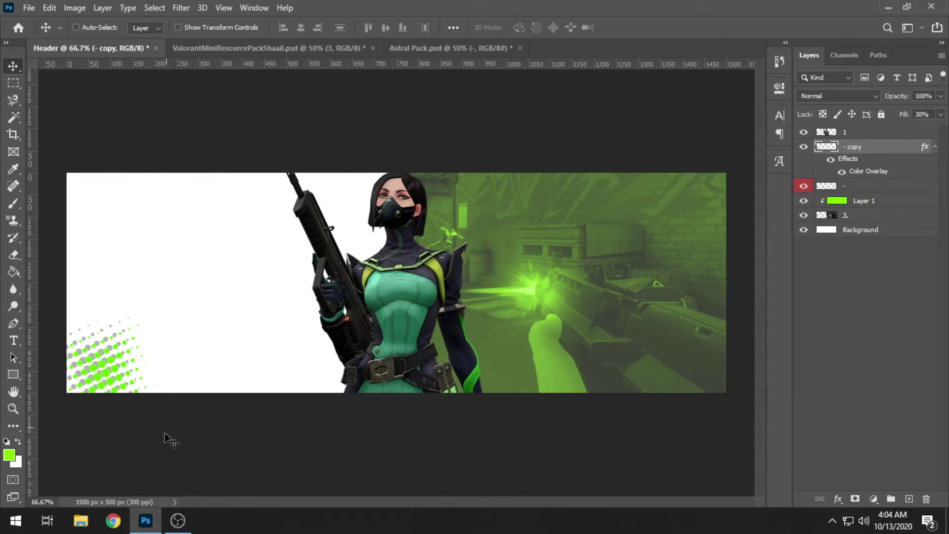
click(859, 186)
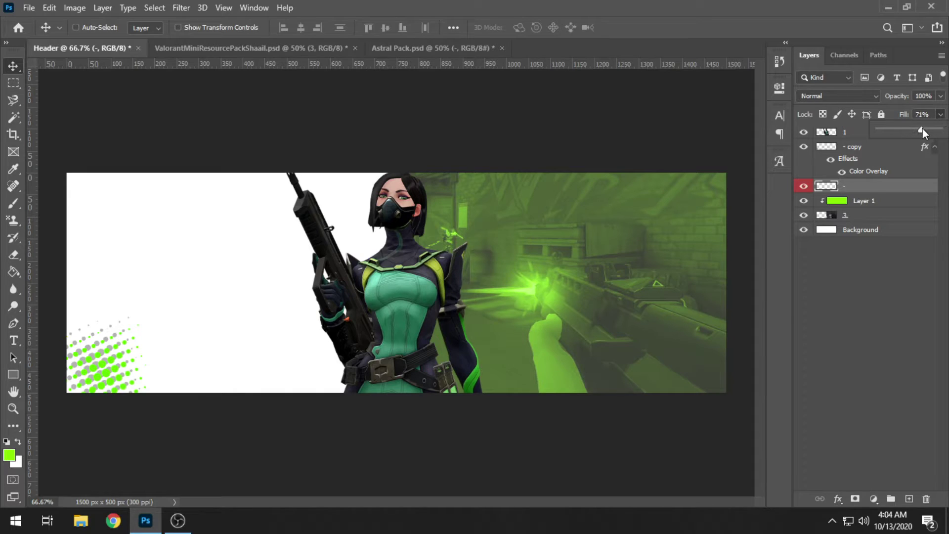
drag(921, 129, 925, 129)
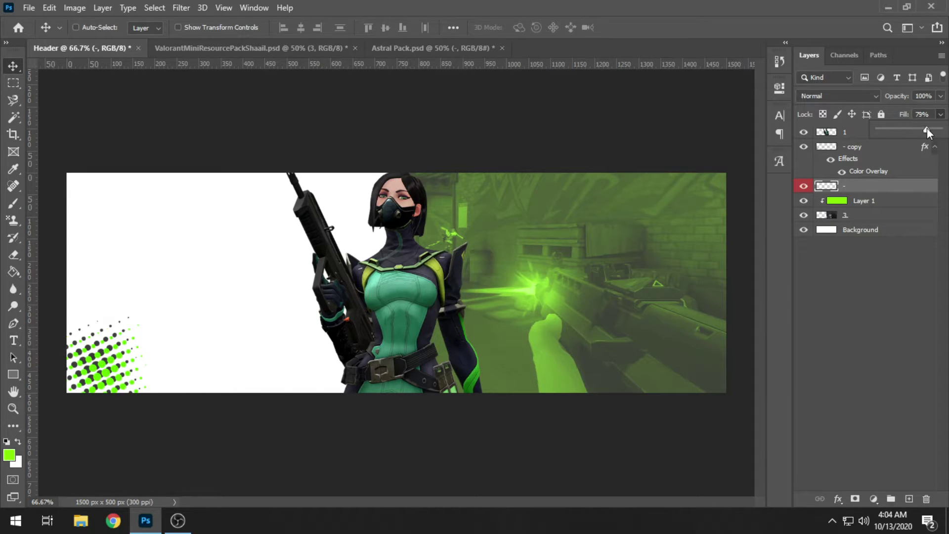
key(Return)
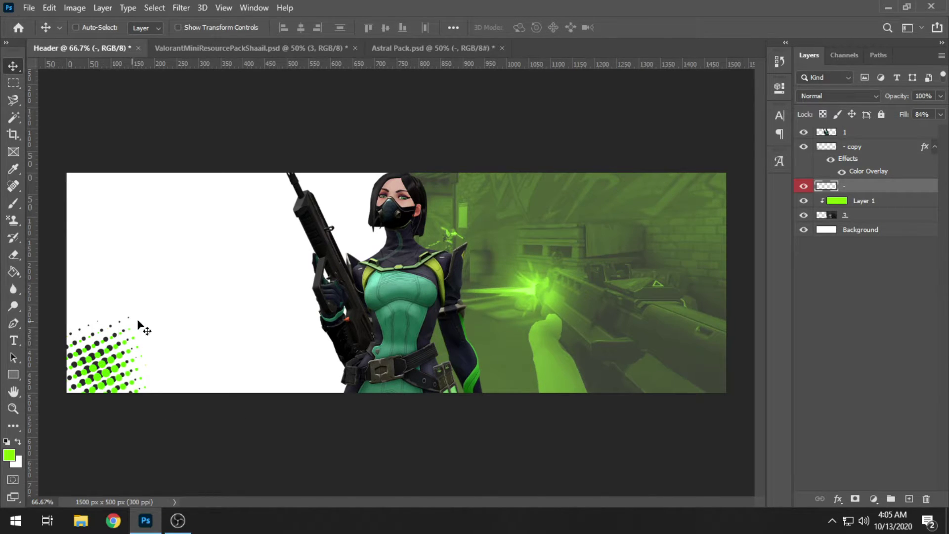
- Rasterize the layer style of the green halftone copy and keep it slightly offset from the dark one
click(864, 150)
right_click(864, 149)
click(779, 212)
mouse_move(118, 383)
mouse_down()
mouse_move(127, 382)
mouse_move(119, 382)
mouse_up()
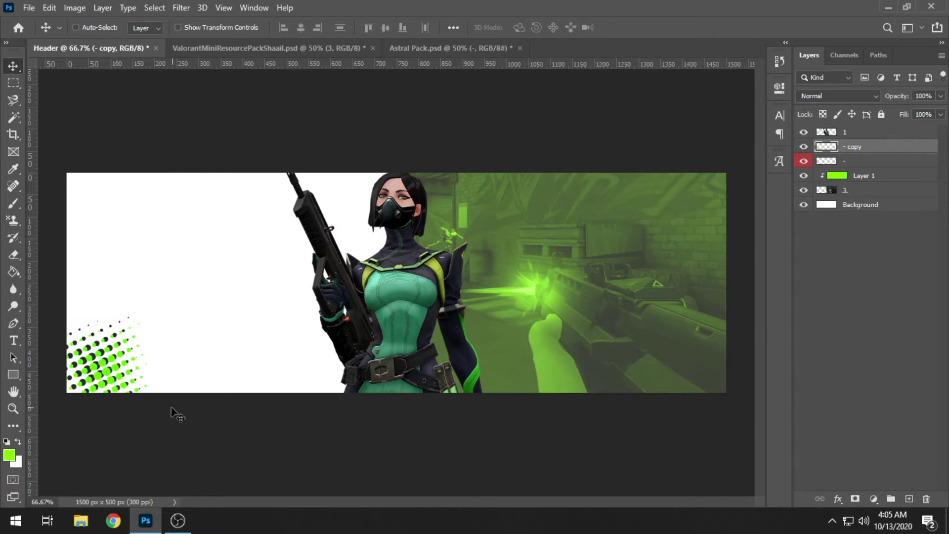
- Select both halftone layers and rotate, enlarge and reposition them together in the canvas's lower-left corner
ctrl+click(846, 162)
key(ctrl+t)
drag(187, 271, 201, 277)
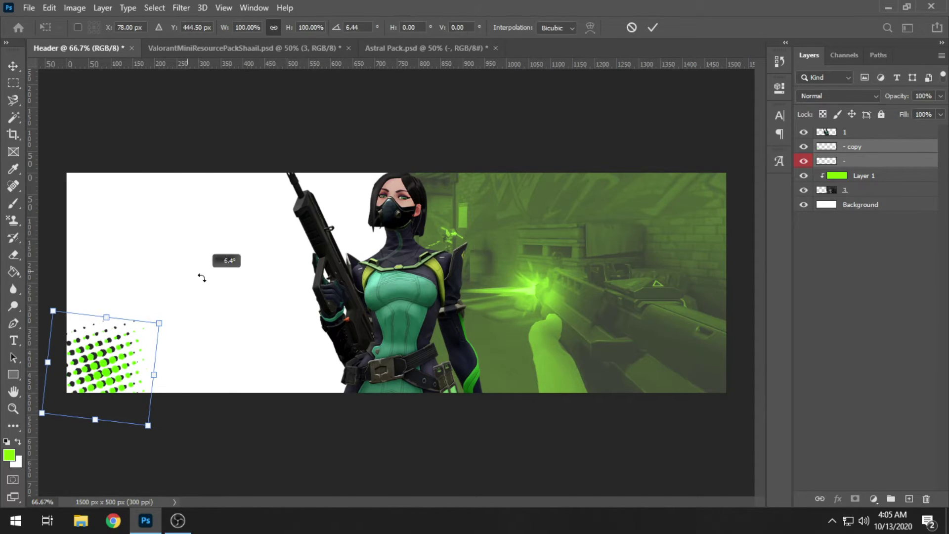
drag(166, 317, 197, 303)
drag(156, 334, 194, 316)
drag(79, 390, 28, 421)
drag(112, 385, 143, 367)
drag(214, 305, 250, 296)
drag(177, 339, 105, 373)
key(Return)
- Transform both halftones again, enlarging and rotating them so the dots spread further over the lower-left area
key(ctrl+t)
drag(73, 399, 290, 436)
drag(172, 406, 167, 385)
drag(231, 239, 269, 253)
drag(191, 332, 180, 304)
key(Return)
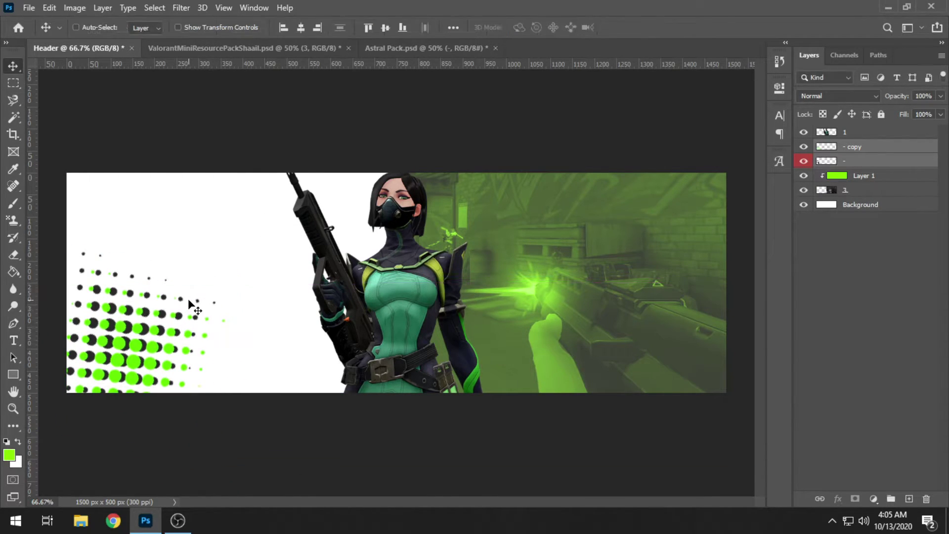
drag(124, 356, 114, 351)
drag(139, 305, 191, 300)
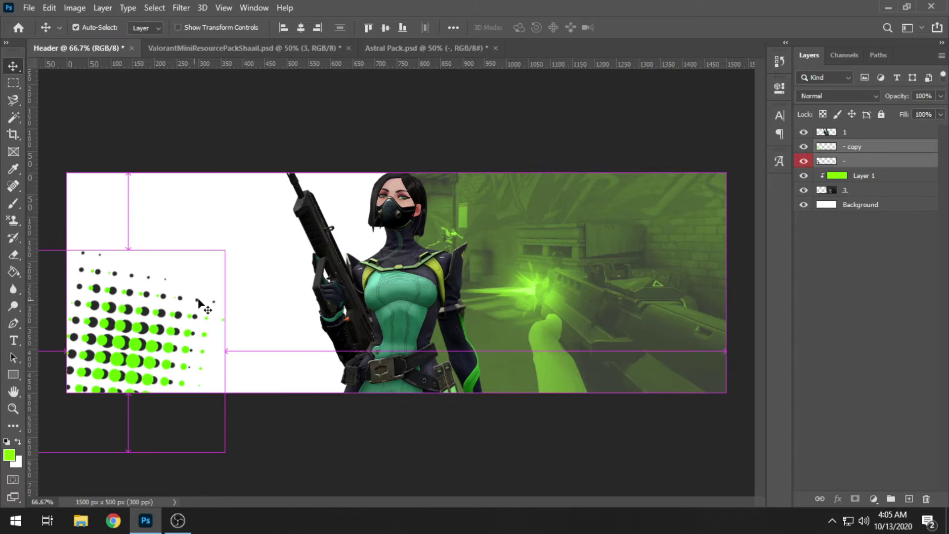
- Scale both halftones down, rotate their dot rows almost level and tuck them into the lower-left corner
key(ctrl+t)
drag(225, 250, 188, 288)
drag(150, 337, 149, 317)
drag(258, 258, 250, 252)
drag(150, 321, 137, 342)
key(Return)
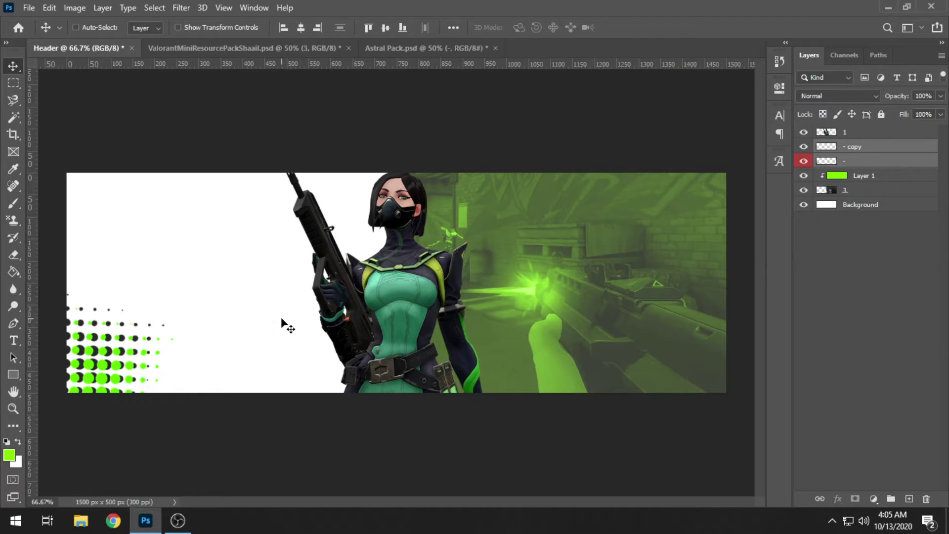
- Darken the white Background layer to a very light gray by slightly lowering its lightness with Hue/Saturation
click(908, 212)
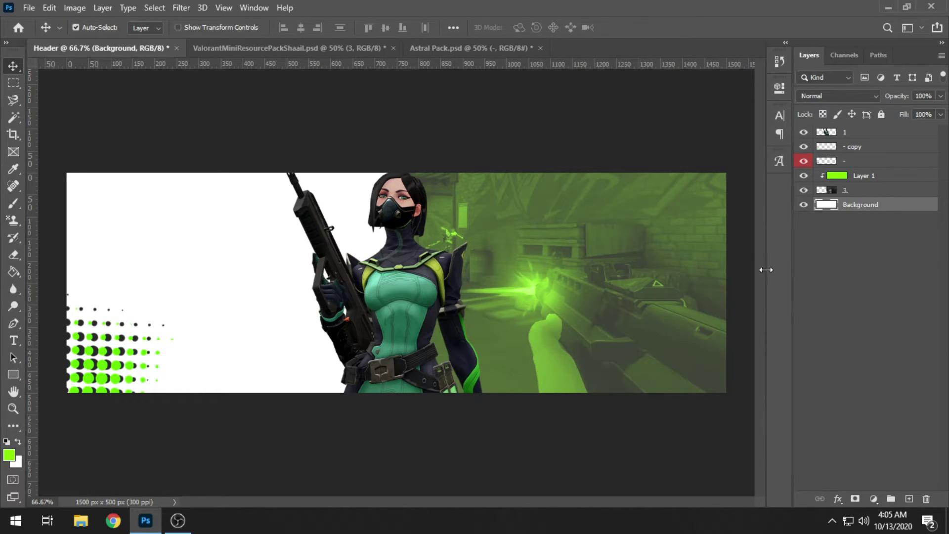
key(ctrl+u)
drag(218, 146, 775, 165)
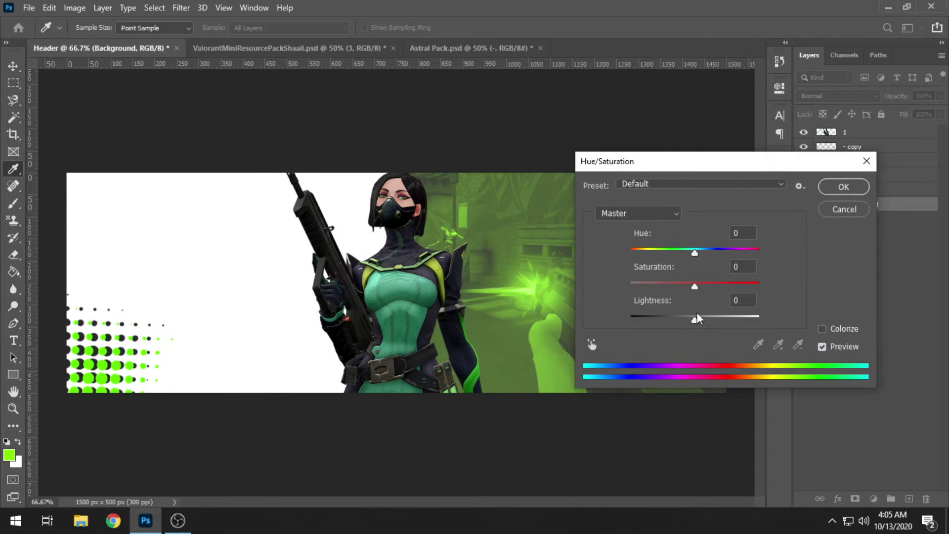
drag(695, 320, 694, 321)
key(Return)
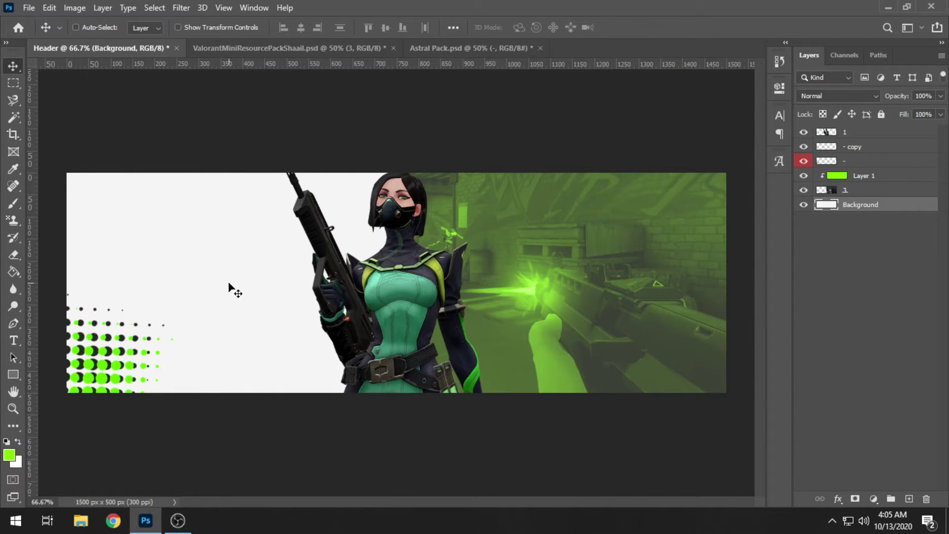
- Add the creator's name as an 8 pt green text line in the empty light area and select all its characters
key(t)
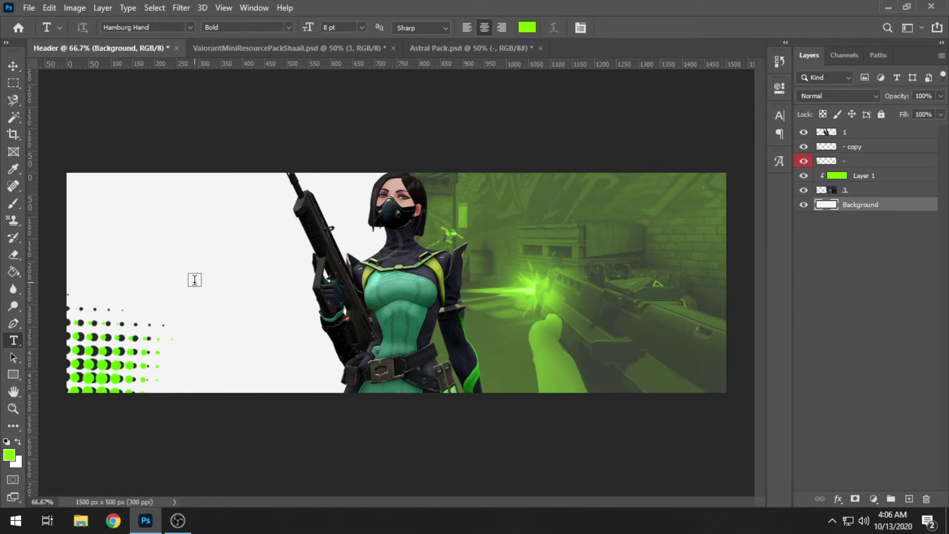
click(176, 286)
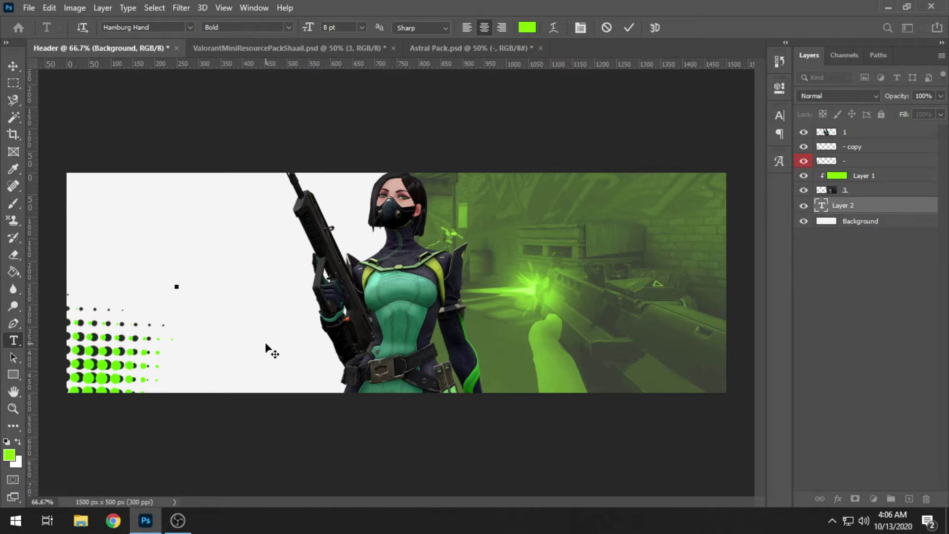
text(shaail)
key(ctrl+a)
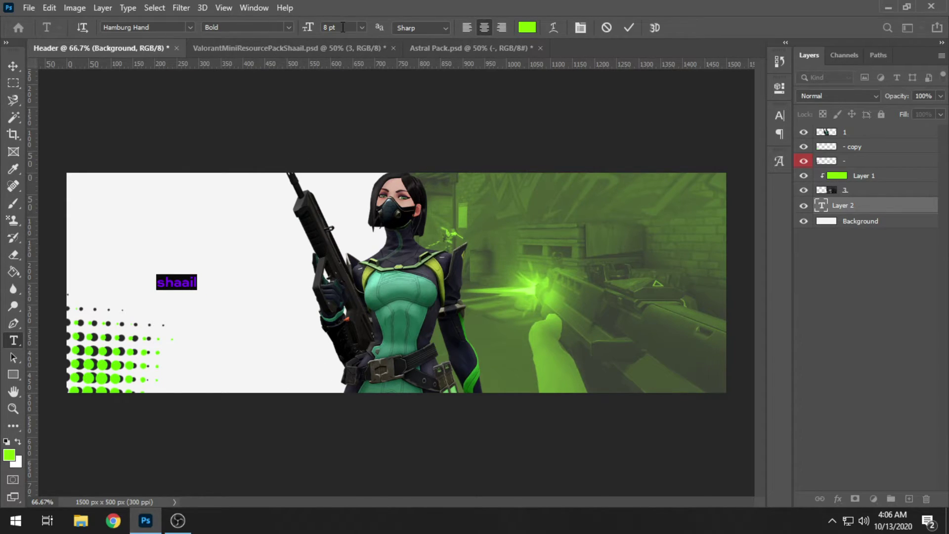
- Try the LEMON MILK and MADE Soulmaze fonts on the name text
click(189, 26)
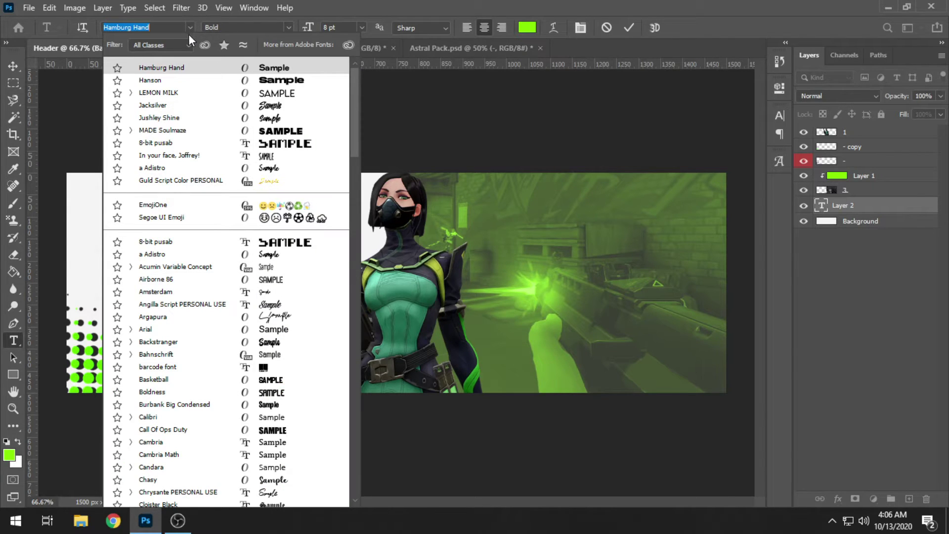
click(184, 93)
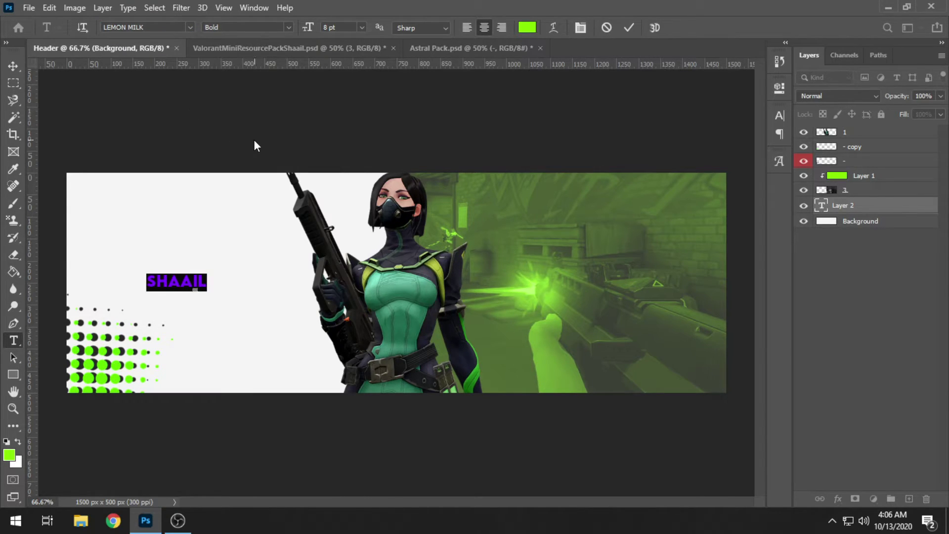
click(190, 27)
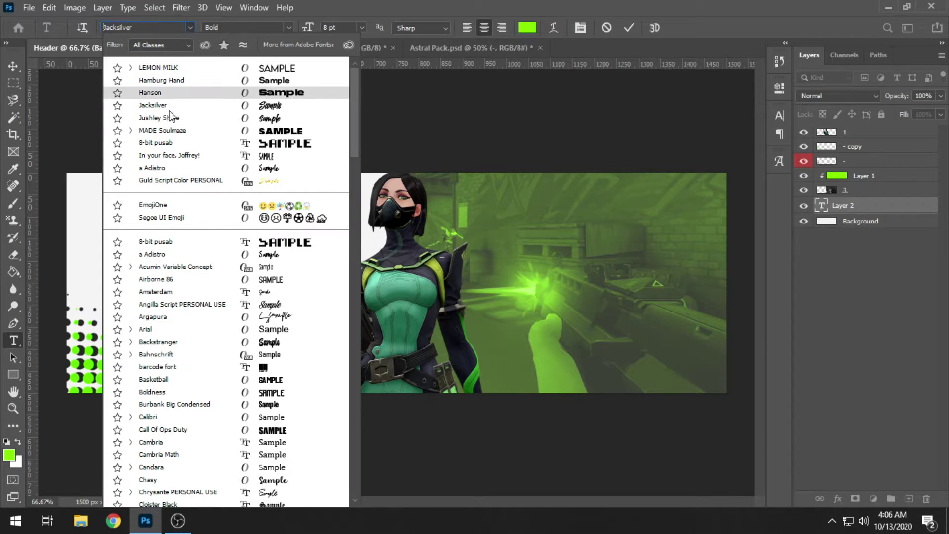
click(167, 130)
- Set the name text's font to XXIX and commit the text
click(189, 29)
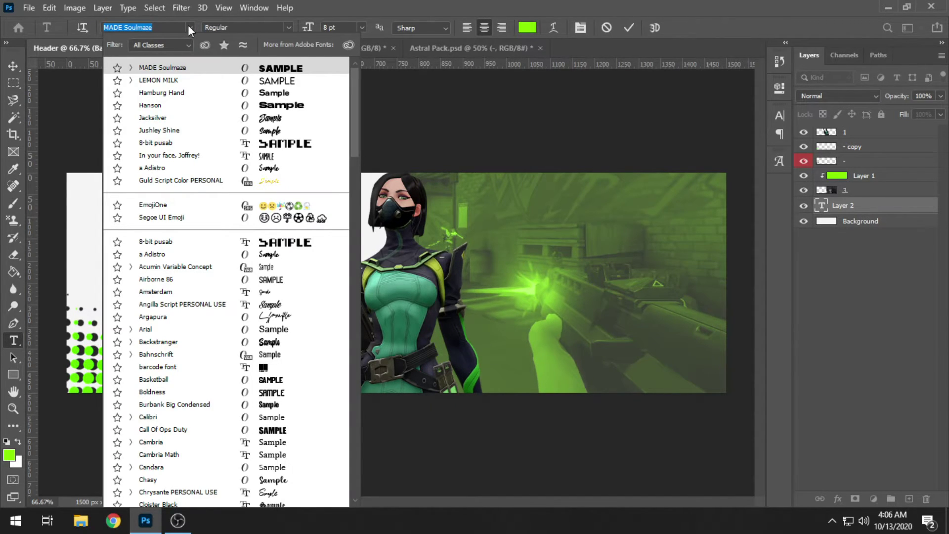
scroll(218, 192, down, 4)
scroll(218, 193, down, 6)
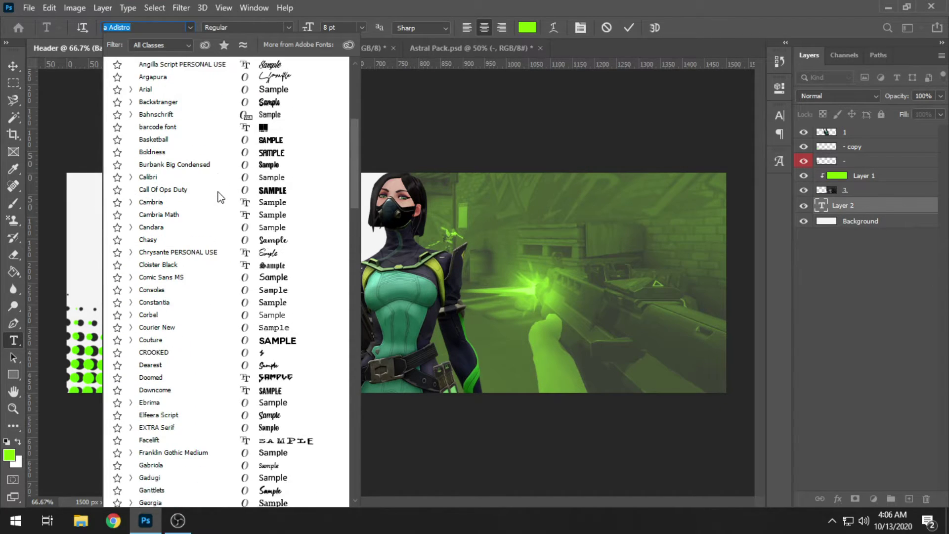
scroll(217, 192, down, 6)
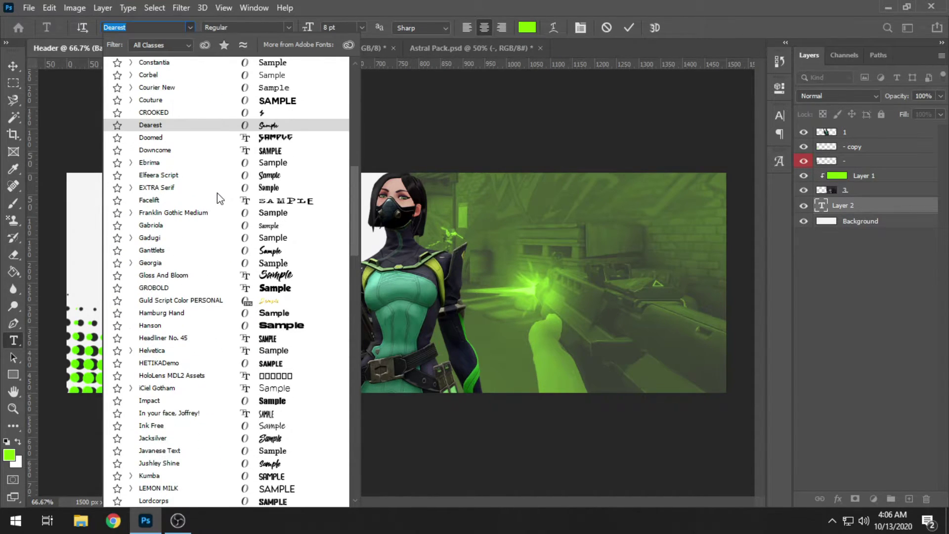
scroll(217, 193, down, 7)
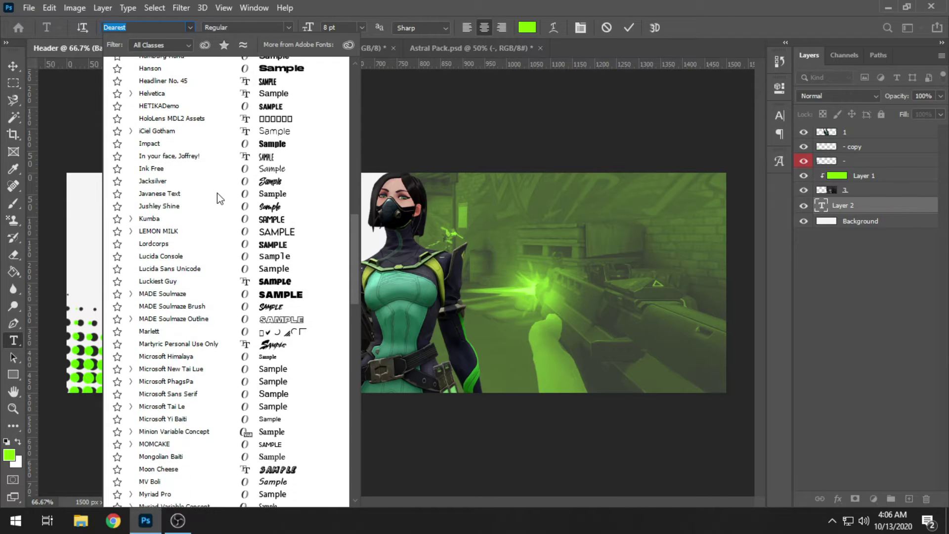
scroll(216, 194, down, 4)
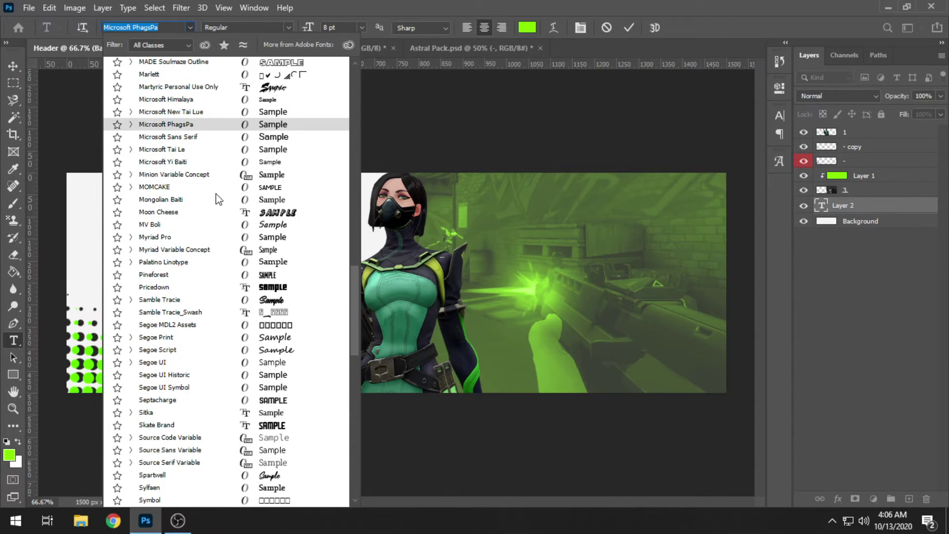
key(Escape)
click(248, 292)
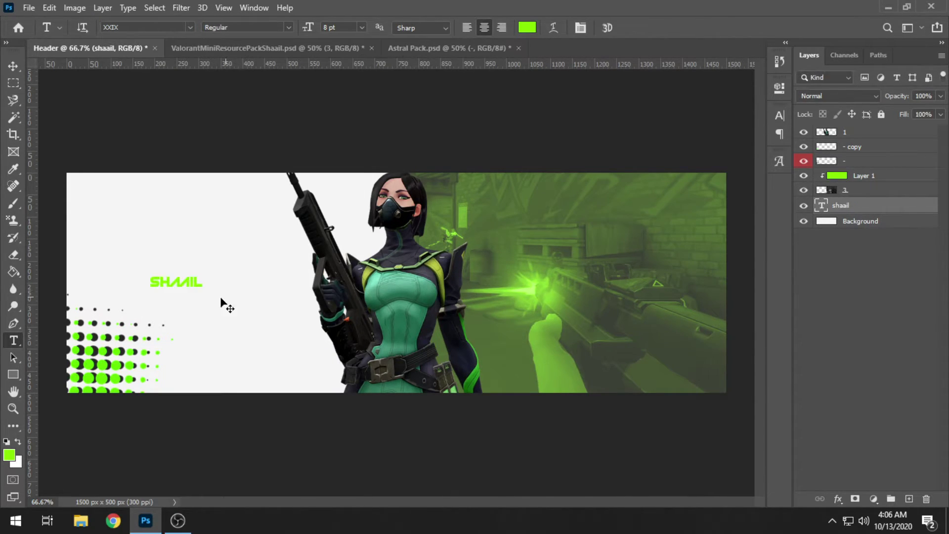
- Enlarge the name text to 20.98 pt and place it between the canvas's left edge and the character's rifle
key(ctrl+t)
drag(176, 290, 234, 279)
key(Return)
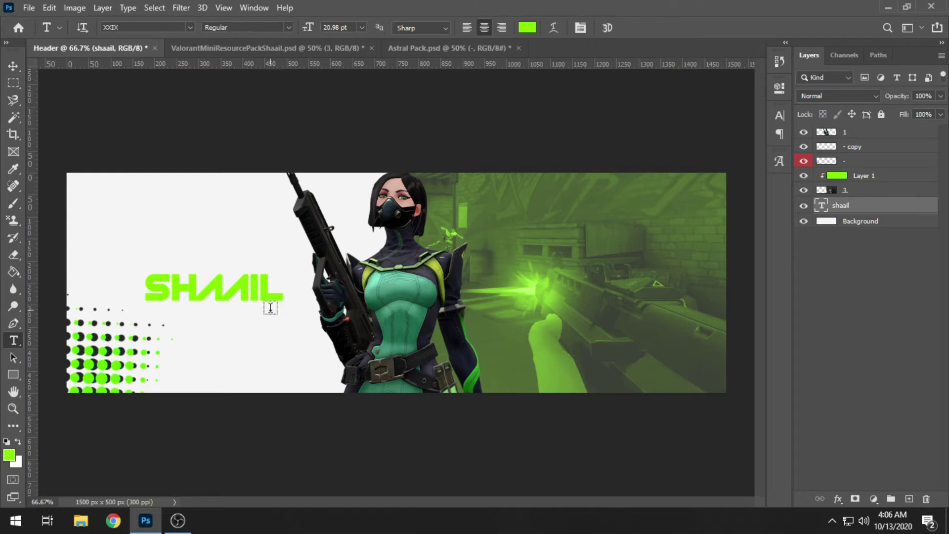
key(v)
drag(265, 298, 247, 294)
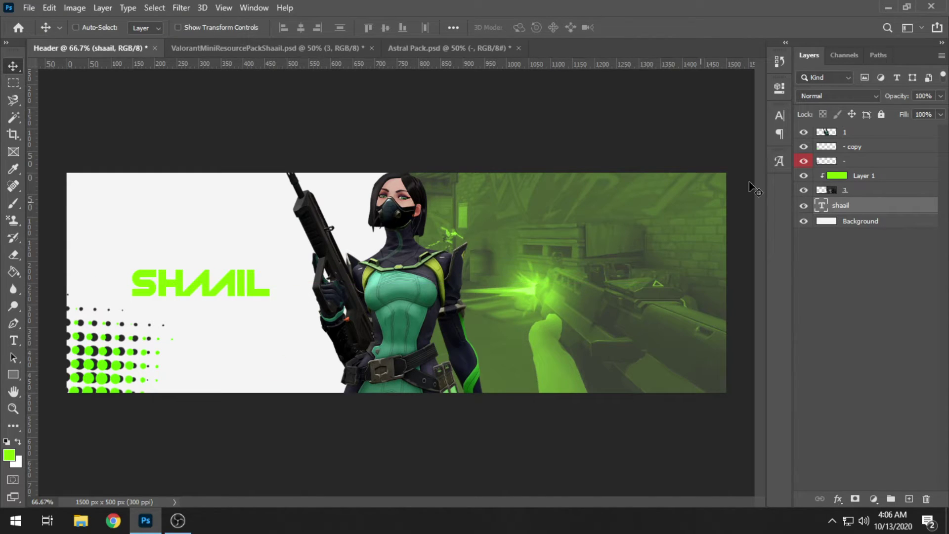
- Change the name text's color to black (000000)
double_click(821, 205)
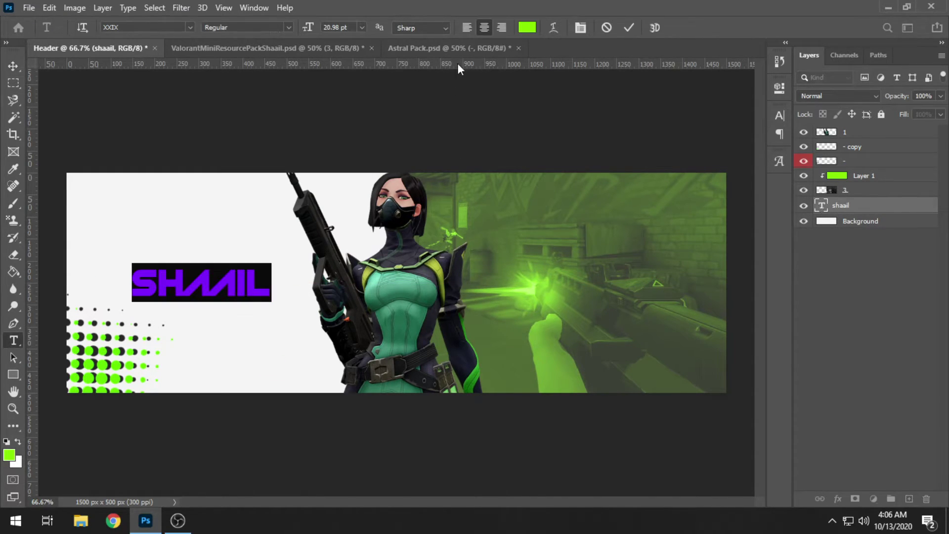
click(527, 27)
text(000000)
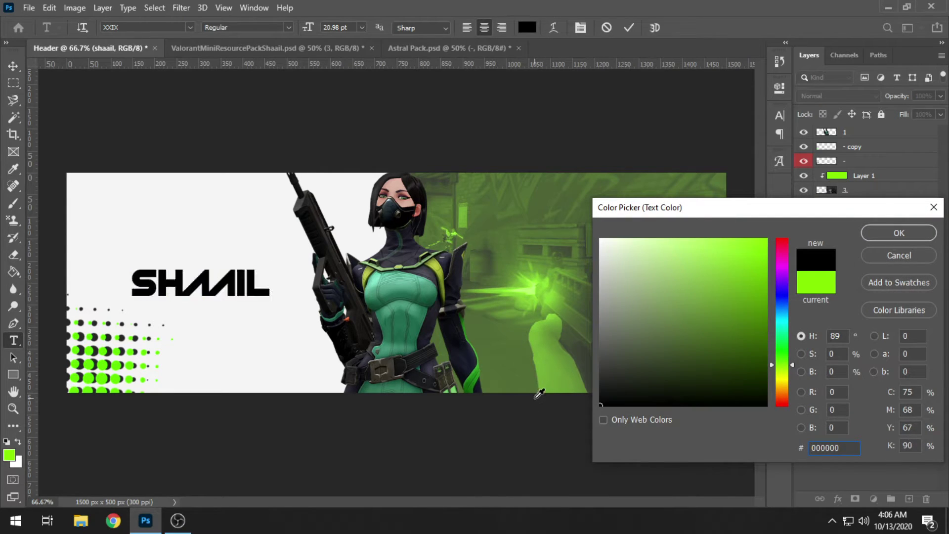
key(Return)
- Try the MADE Soulmaze font on the name text, and set it to Hamburg Hand Bold instead
click(188, 27)
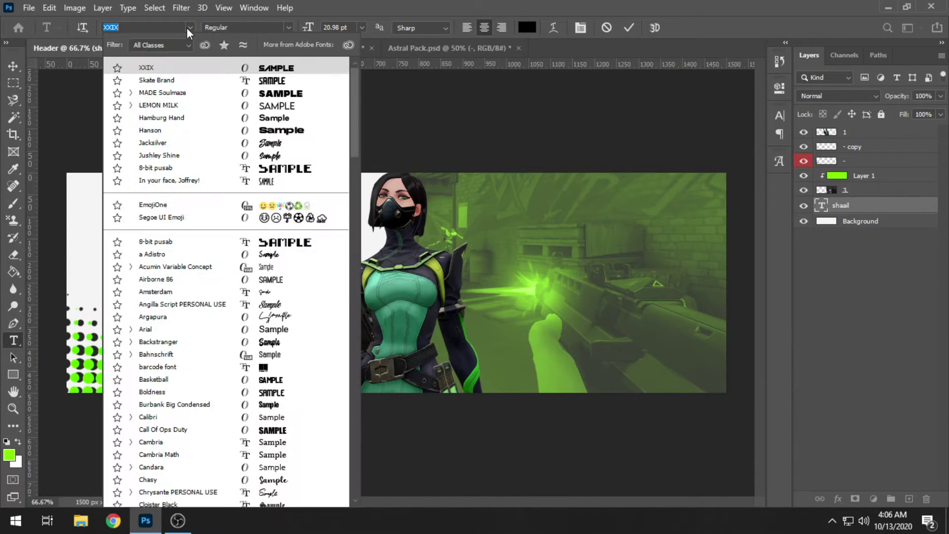
click(182, 92)
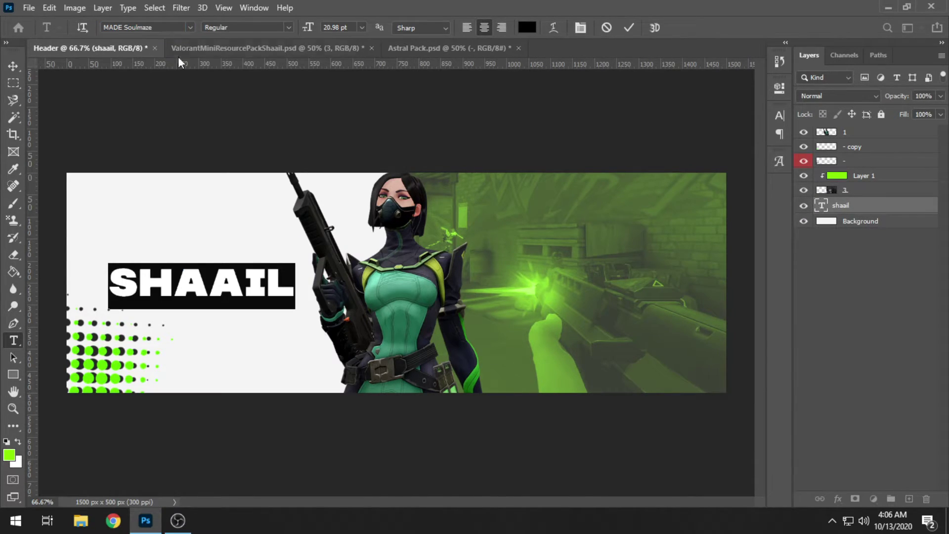
click(190, 26)
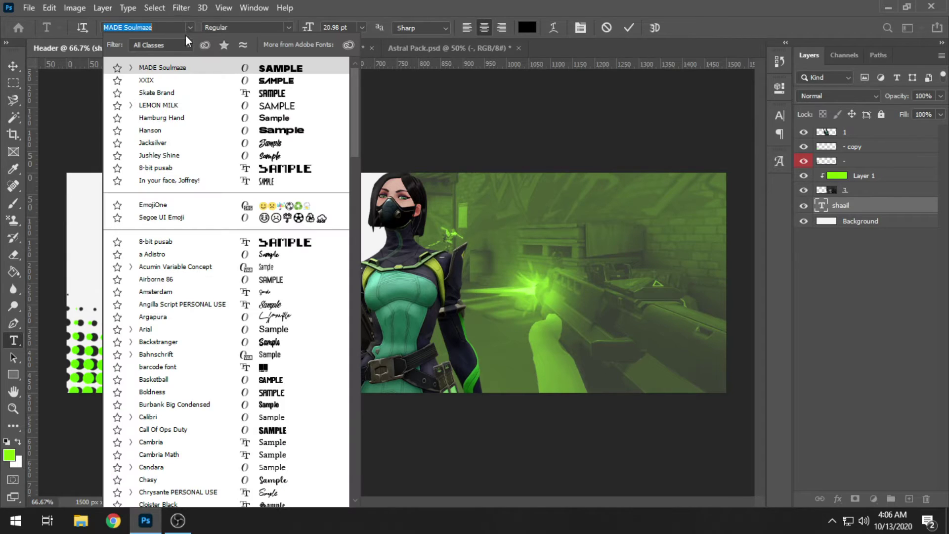
click(174, 118)
- Retype the name with only its first letter capitalized and center it between the canvas's left edge and the rifle
text(Shaail)
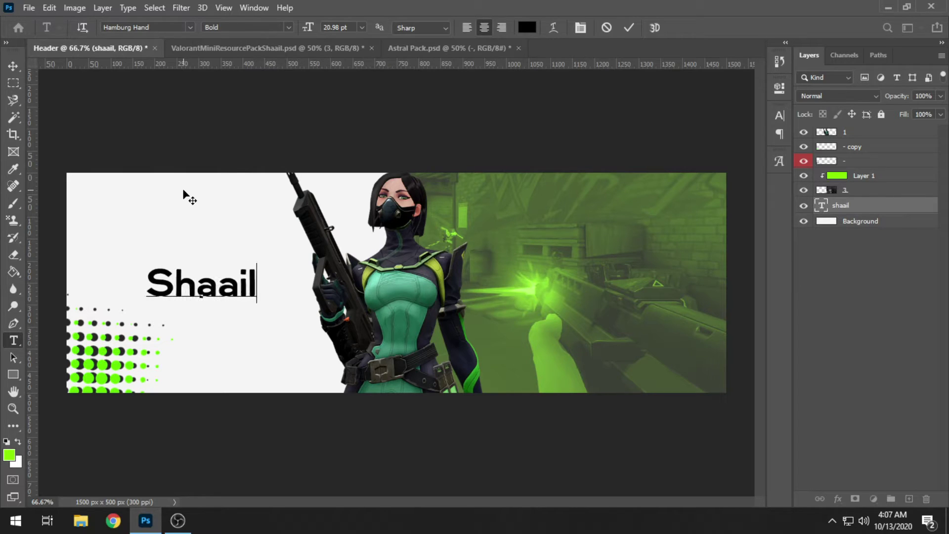
click(183, 191)
key(v)
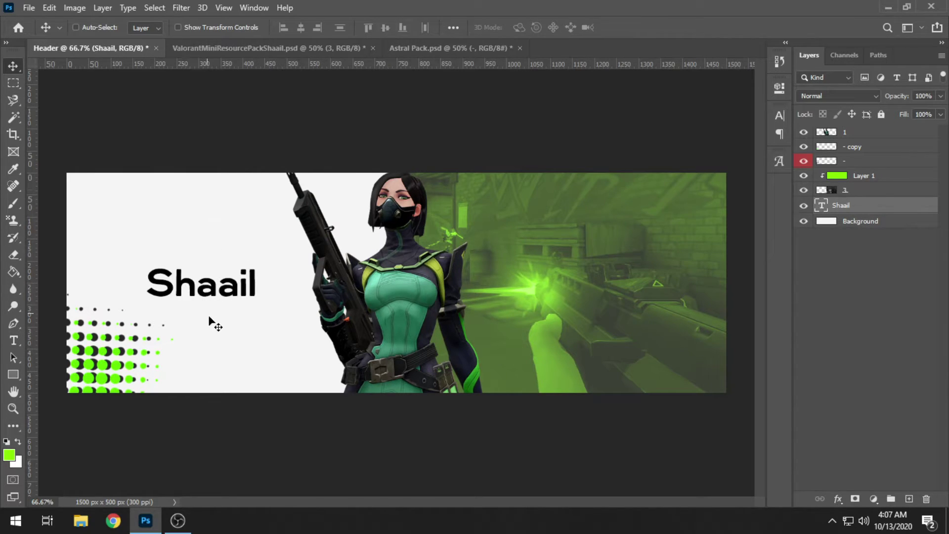
drag(220, 300, 165, 301)
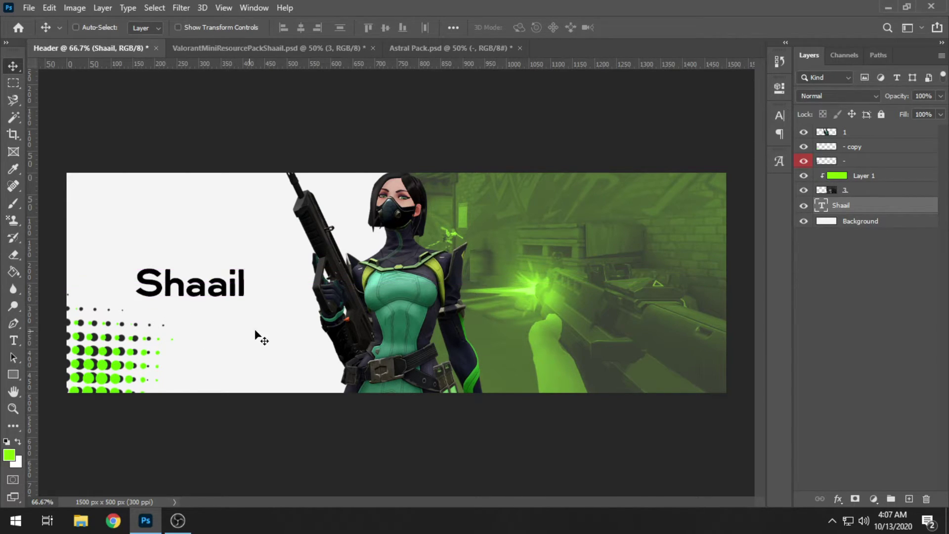
drag(257, 324, 267, 328)
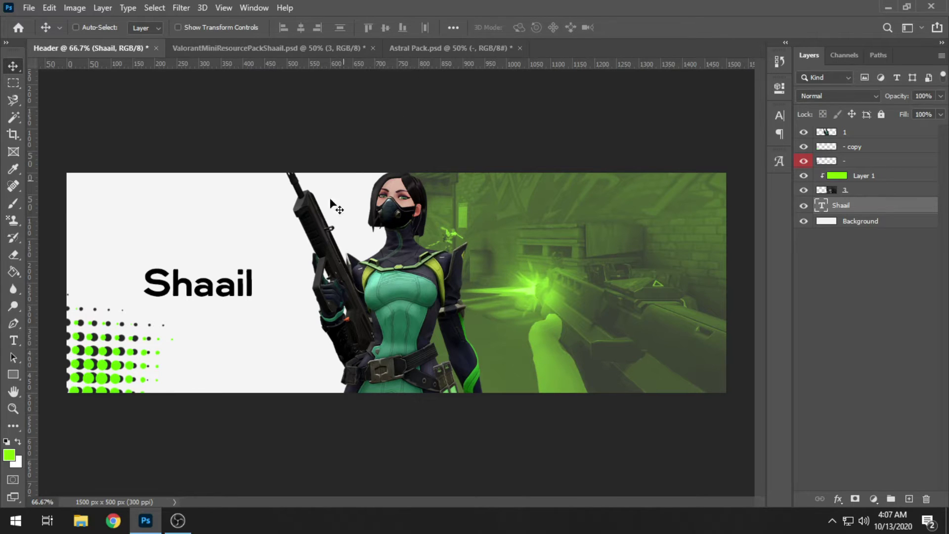
- Look through the Grunge Textures, Grunge Assets and Grunge Overlays groups in Astral Pack.psd for a background texture
click(453, 44)
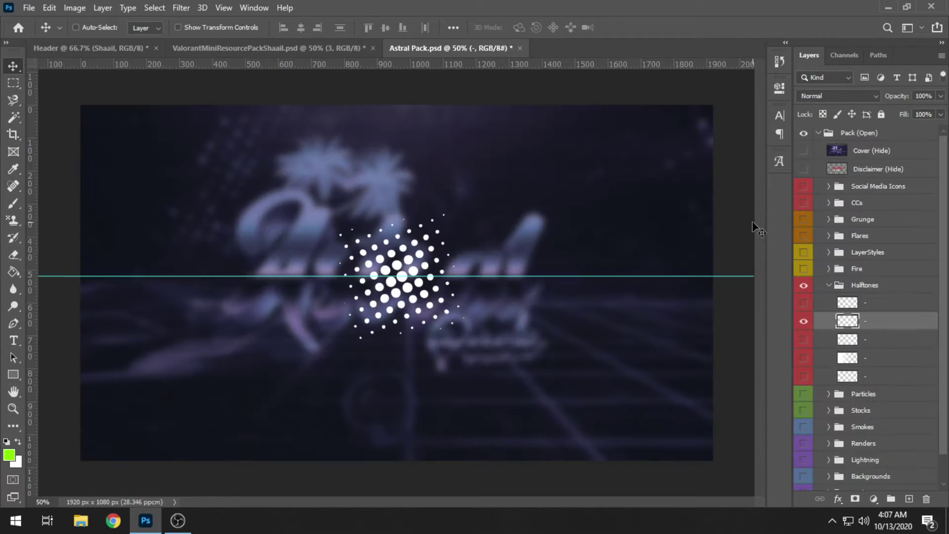
click(831, 286)
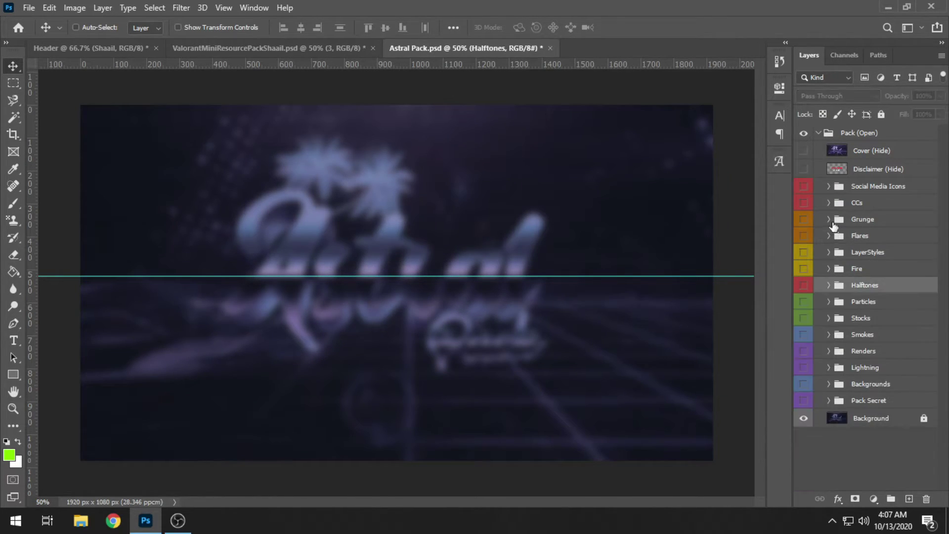
click(825, 221)
click(829, 221)
scroll(813, 299, down, 5)
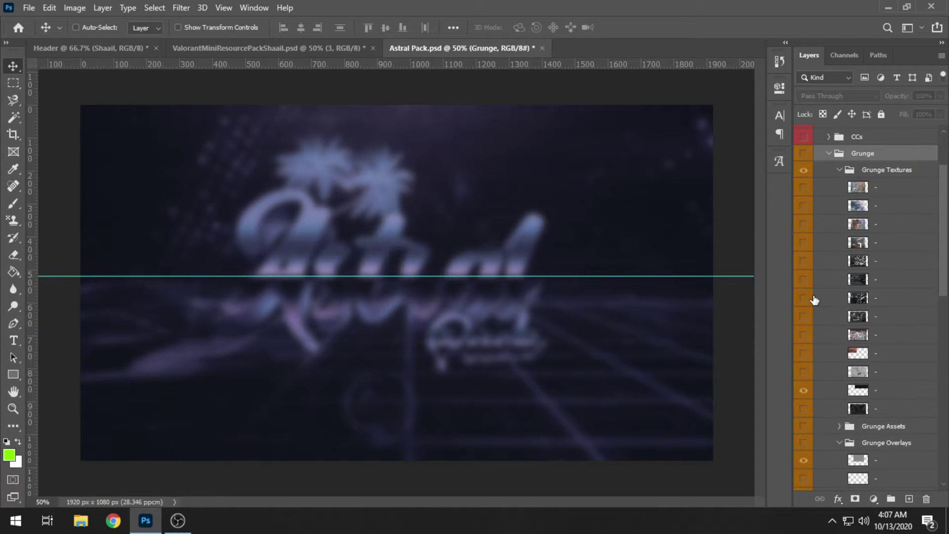
click(839, 153)
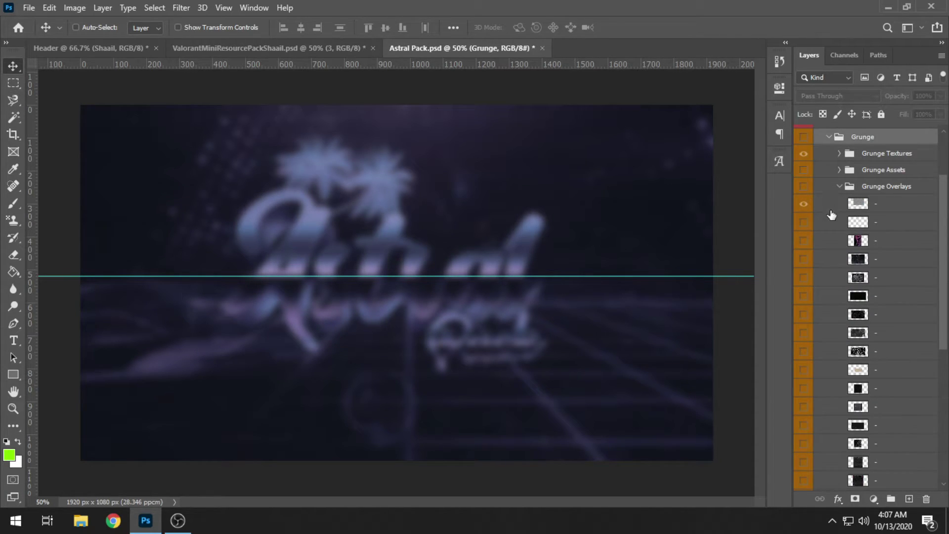
click(839, 187)
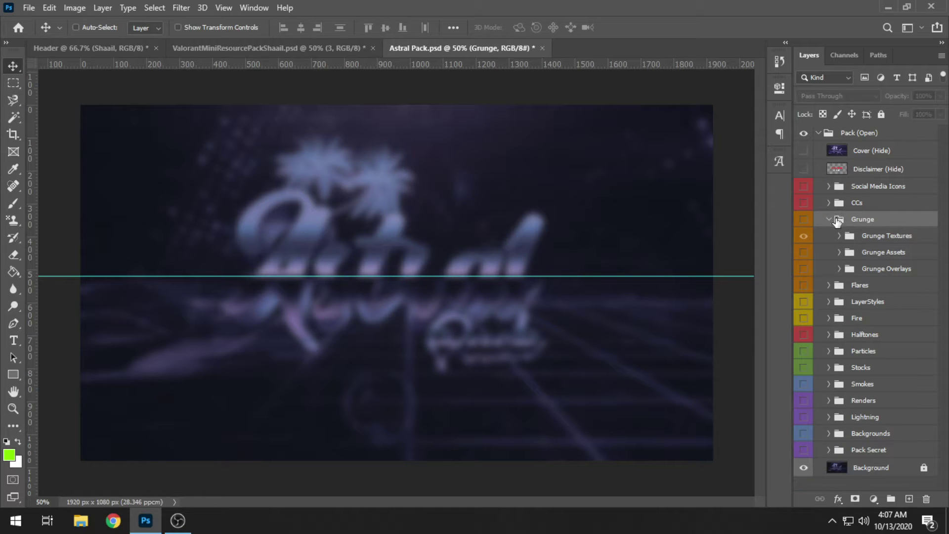
click(840, 252)
scroll(835, 287, down, 5)
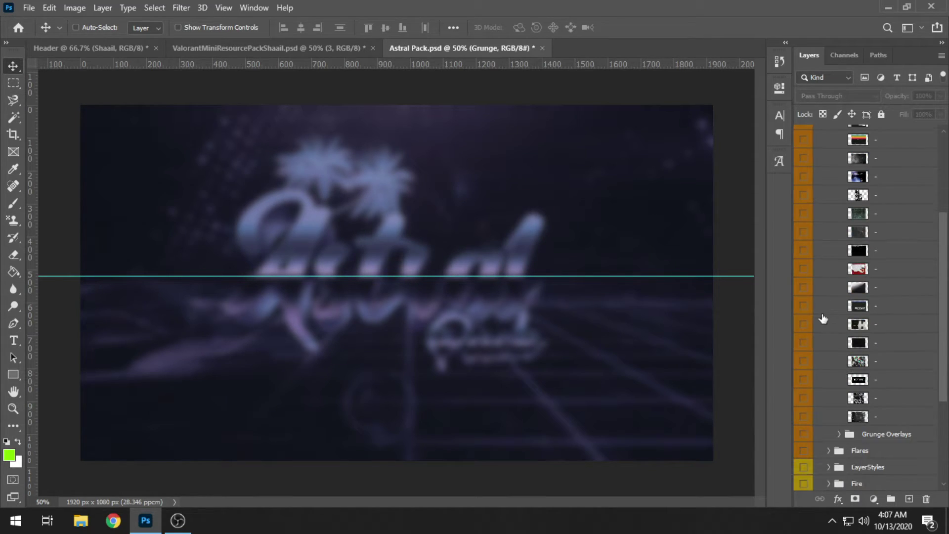
scroll(808, 232, up, 2)
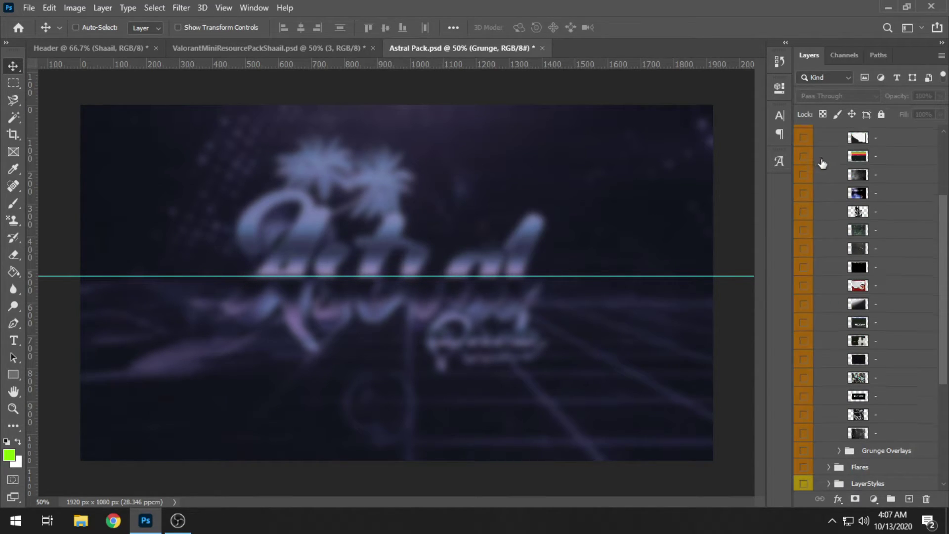
click(841, 153)
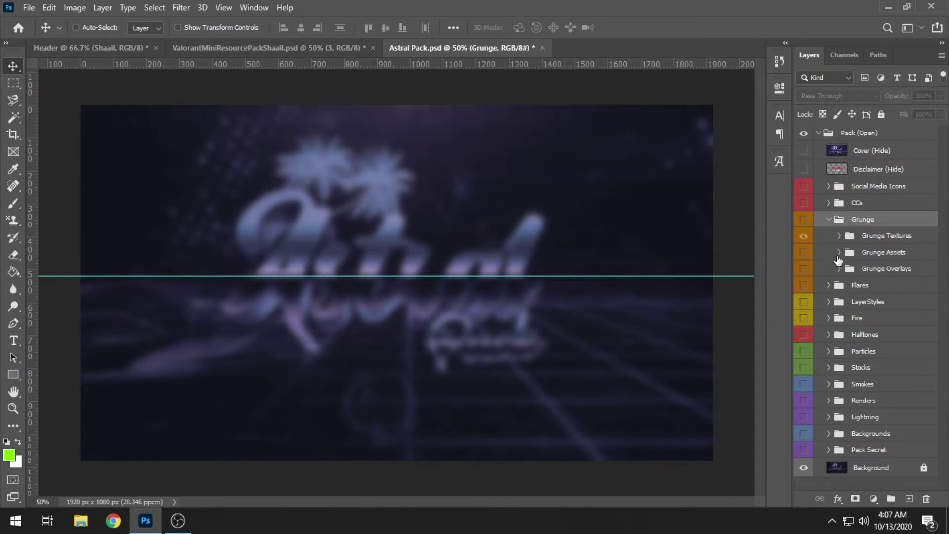
click(839, 268)
click(838, 268)
click(839, 235)
scroll(838, 277, down, 1)
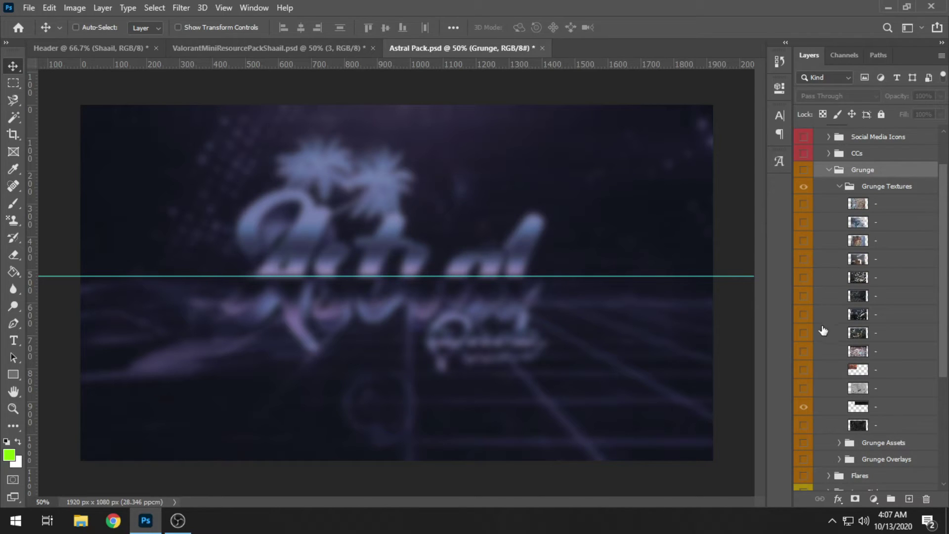
click(837, 188)
click(840, 269)
scroll(837, 321, down, 1)
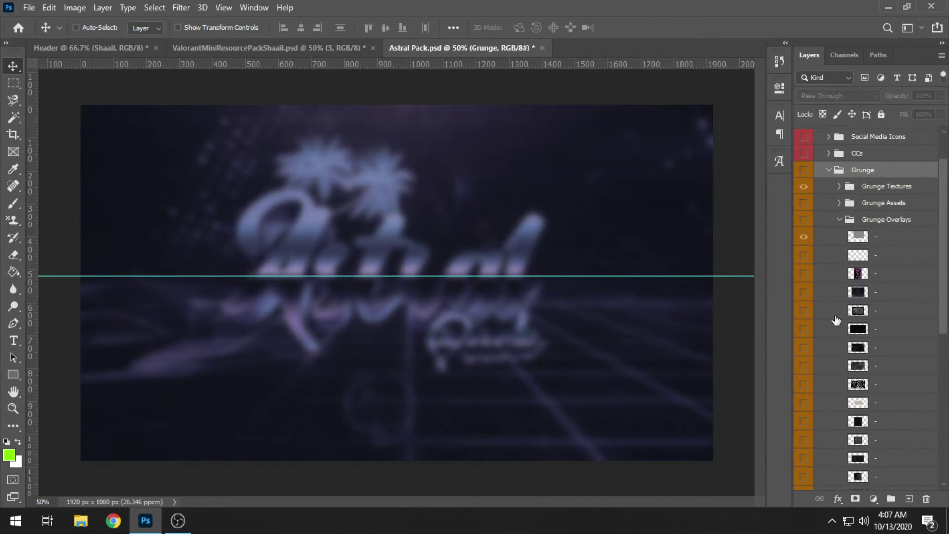
- Copy the swirled grunge overlay from Astral Pack.psd into the Header document and scale it to cover the canvas
click(804, 386)
click(826, 388)
drag(542, 329, 344, 329)
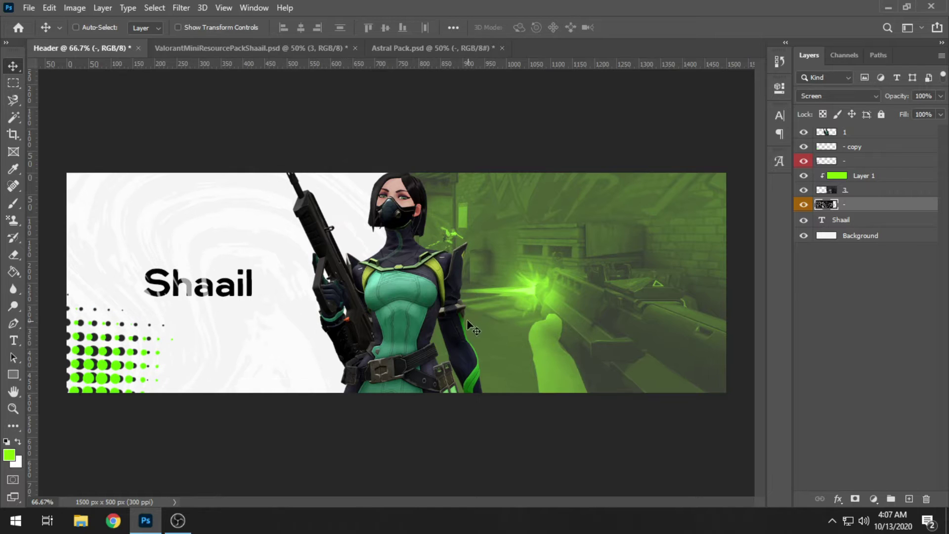
key(ctrl+t)
drag(615, 277, 753, 283)
drag(637, 276, 640, 292)
key(Return)
- Place the grunge overlay layer directly beneath the name text layer and adjust its fill
drag(865, 205, 870, 225)
click(940, 114)
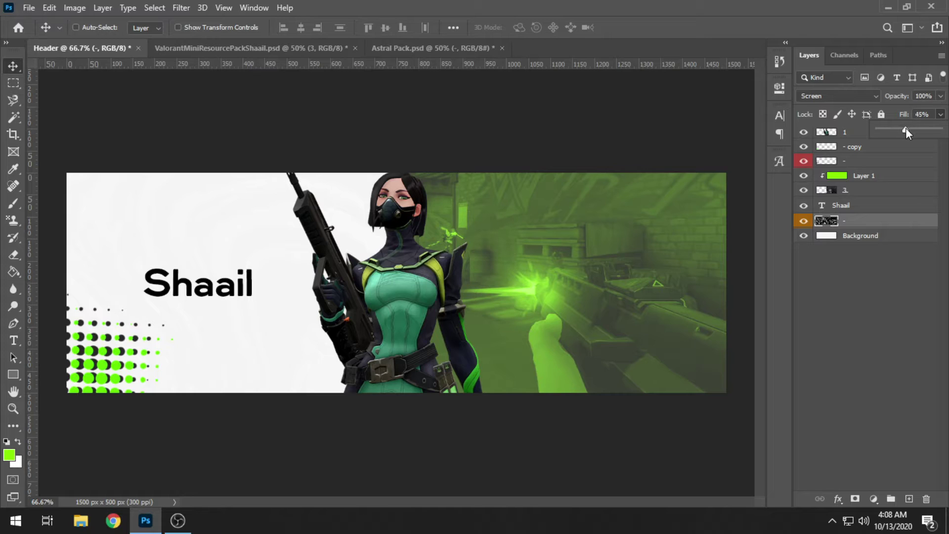
click(835, 150)
click(835, 277)
- Hide the black and green halftone layers and delete both of them
drag(806, 165, 803, 156)
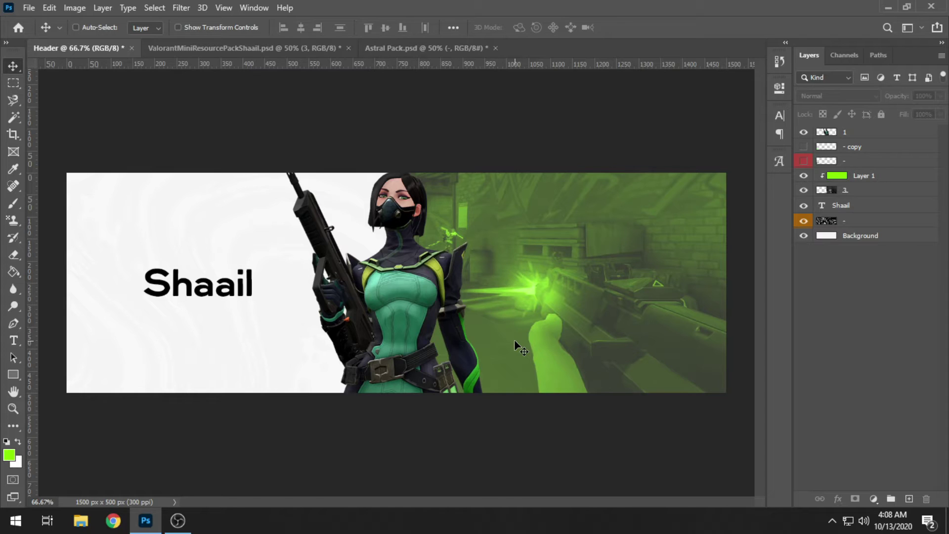
click(897, 147)
shift+click(897, 162)
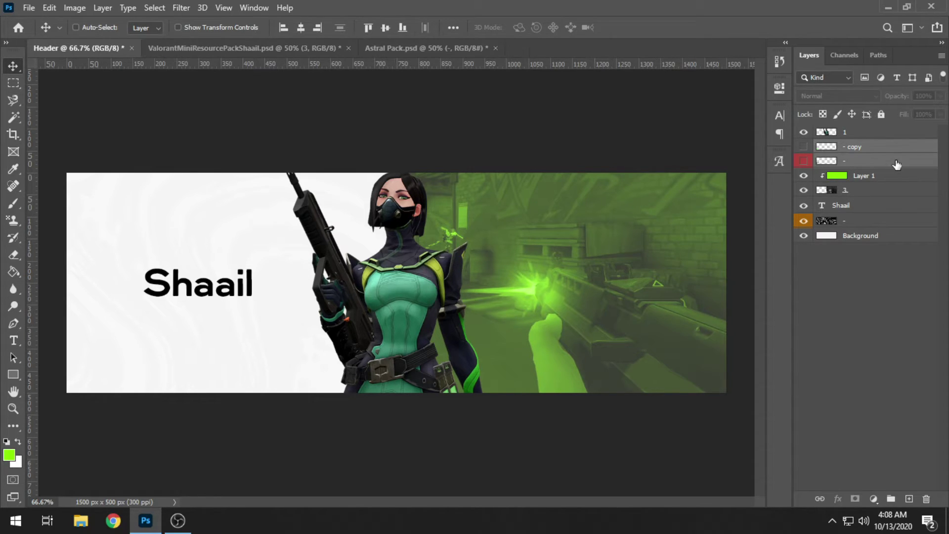
key(Delete)
- Duplicate the name text, place the copy beneath the original layer and offset it slightly downward
click(863, 177)
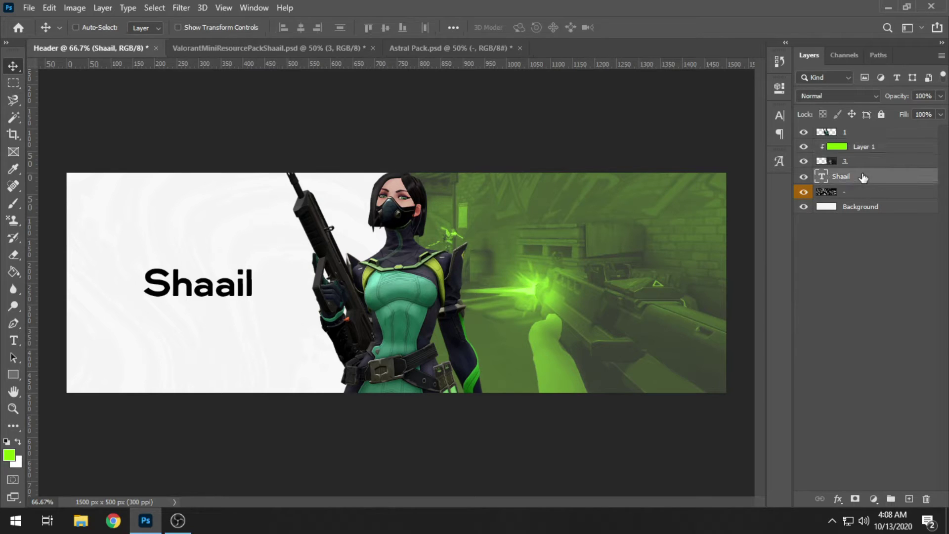
key(ctrl+j)
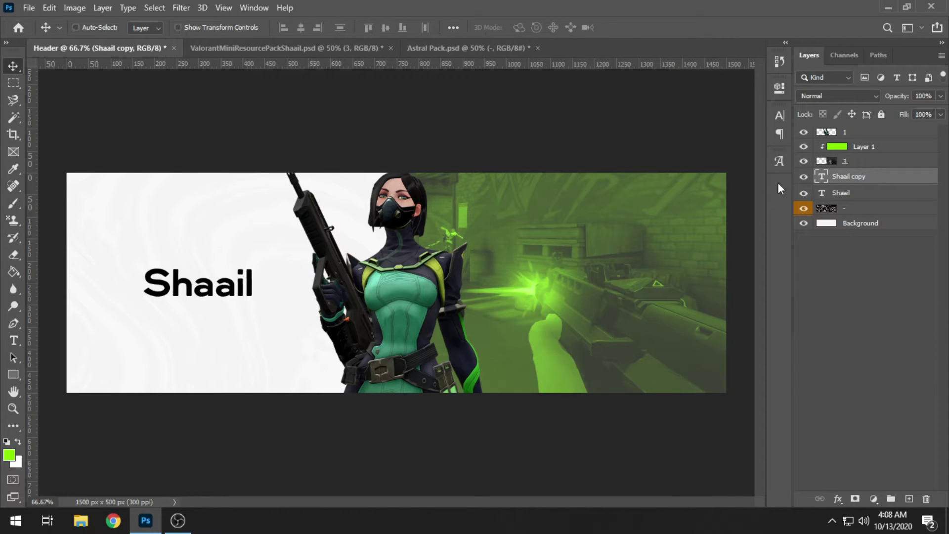
drag(873, 182, 877, 197)
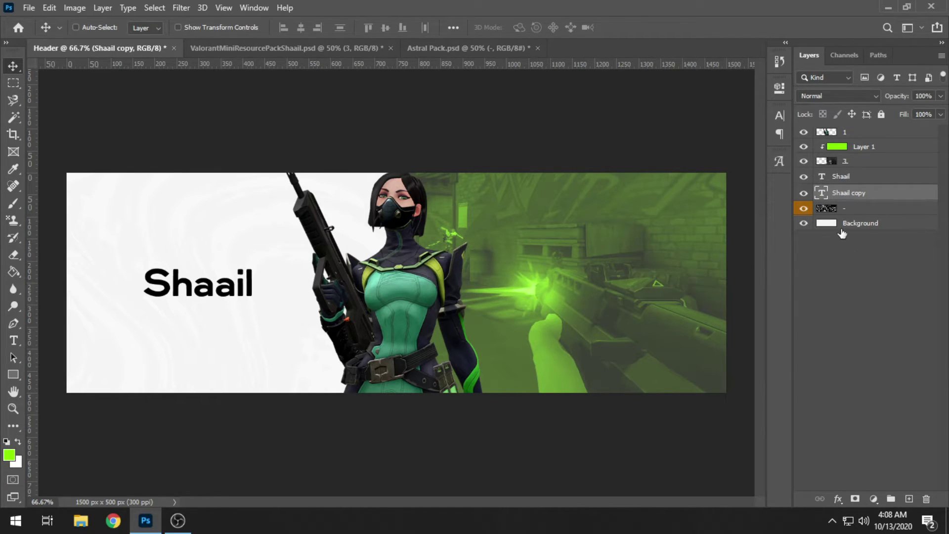
mouse_move(231, 290)
mouse_down()
mouse_move(243, 297)
mouse_move(228, 294)
mouse_up()
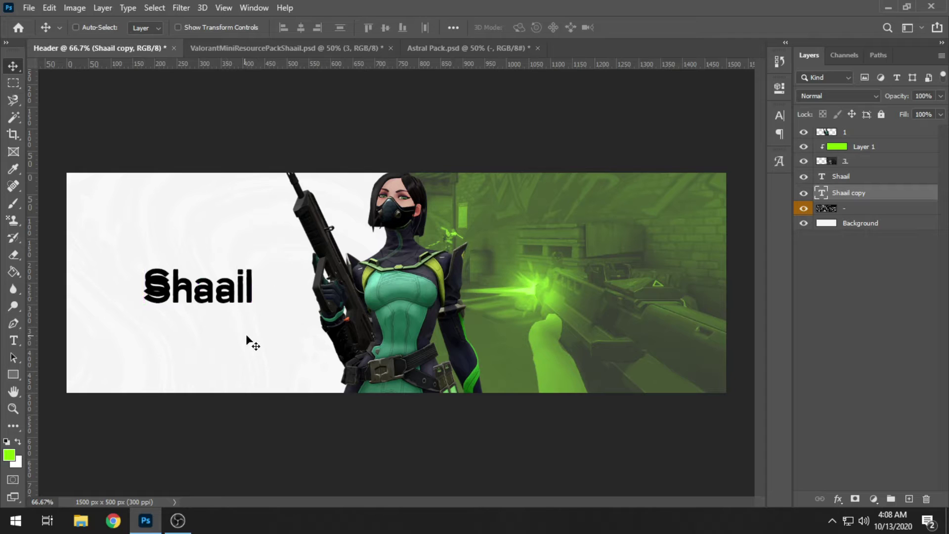
- Apply a bright green Color Overlay at 100% opacity to the copy of the name text
right_click(846, 193)
click(734, 19)
click(171, 367)
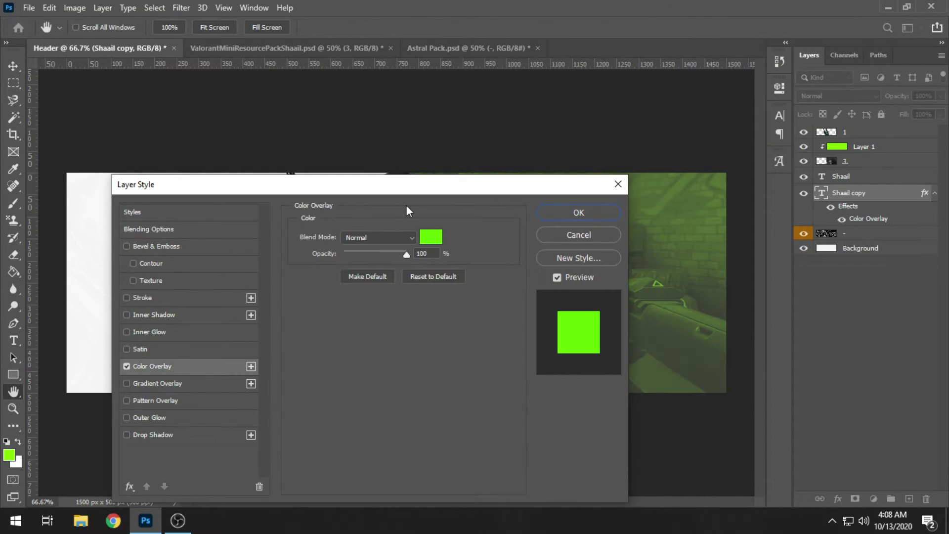
drag(446, 186, 665, 175)
click(796, 205)
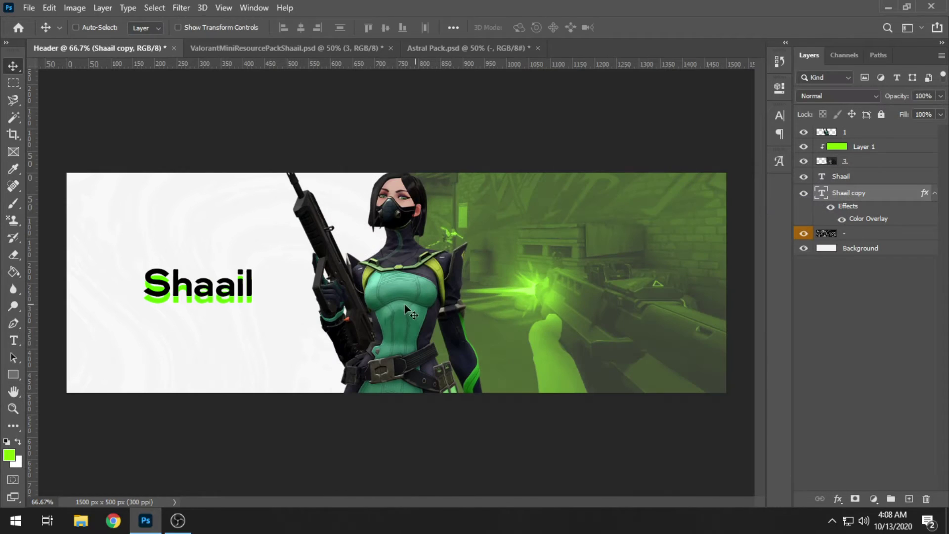
- Enlarge the green name copy to 26.49 pt and center it behind the black name text
mouse_move(287, 294)
mouse_down()
mouse_move(289, 286)
mouse_move(287, 300)
mouse_up()
key(ctrl+t)
drag(204, 310, 218, 297)
key(Return)
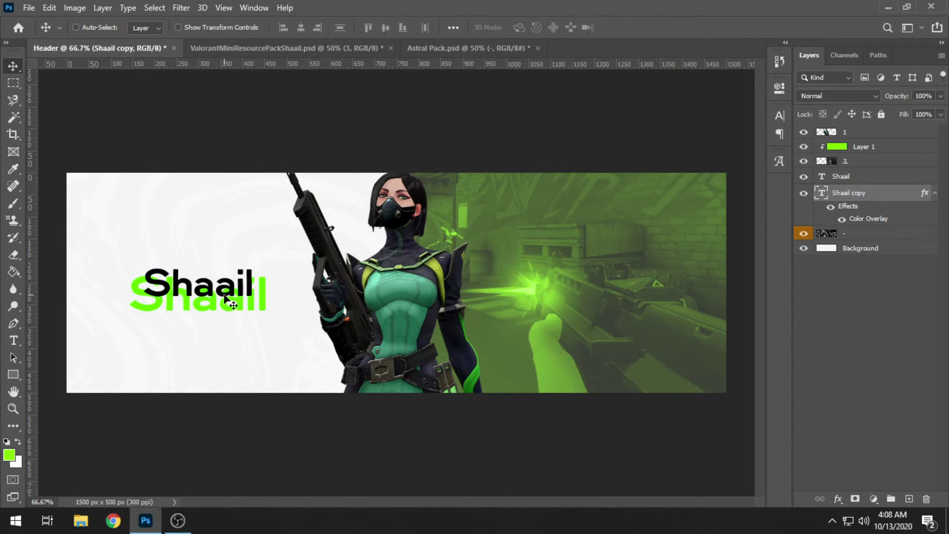
drag(239, 335, 240, 326)
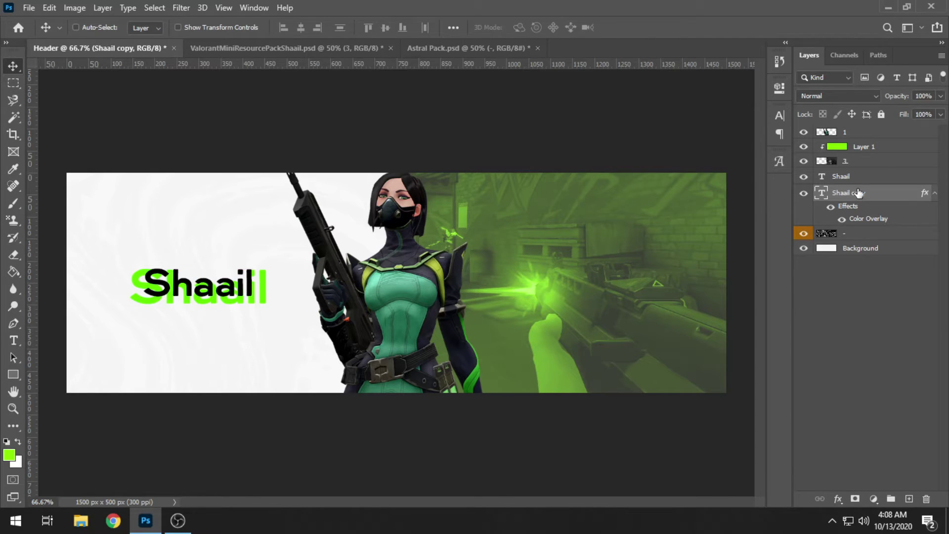
- Set the green name copy's font to Jacksilver
double_click(821, 196)
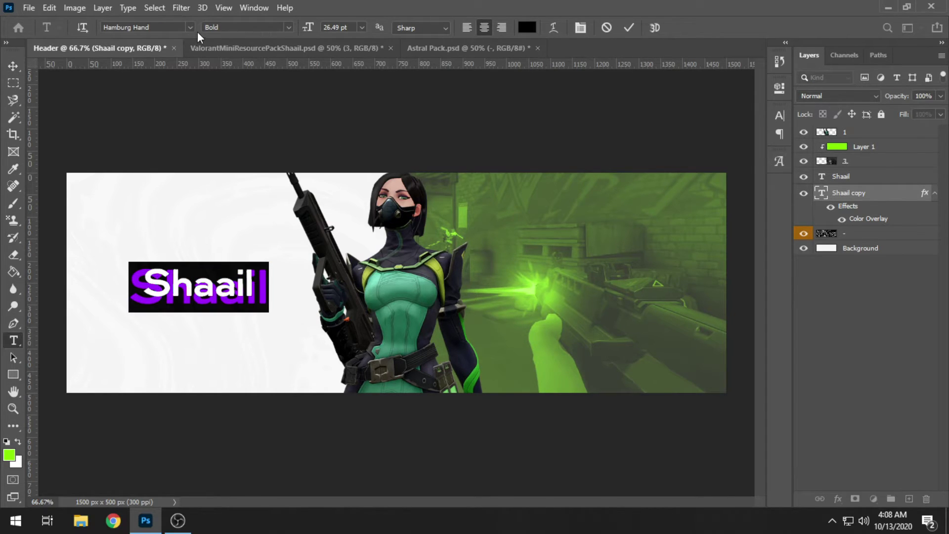
click(194, 28)
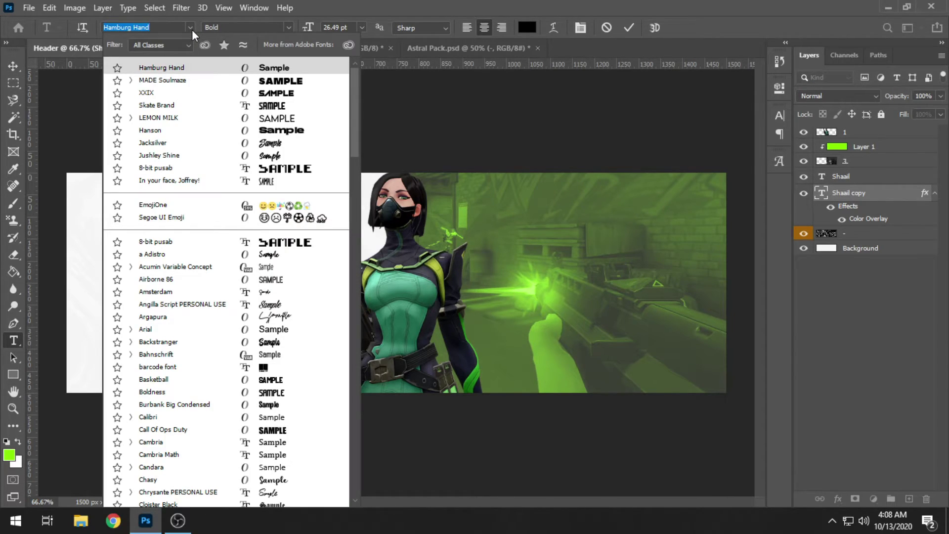
click(227, 143)
key(ctrl+Return)
- Enlarge the green script name to 34.51 pt and center it behind the black name text
key(ctrl+t)
drag(202, 324, 202, 347)
drag(220, 303, 239, 318)
key(Return)
- Try tracking values up to 180 on the green script name and set its tracking to 20
double_click(822, 195)
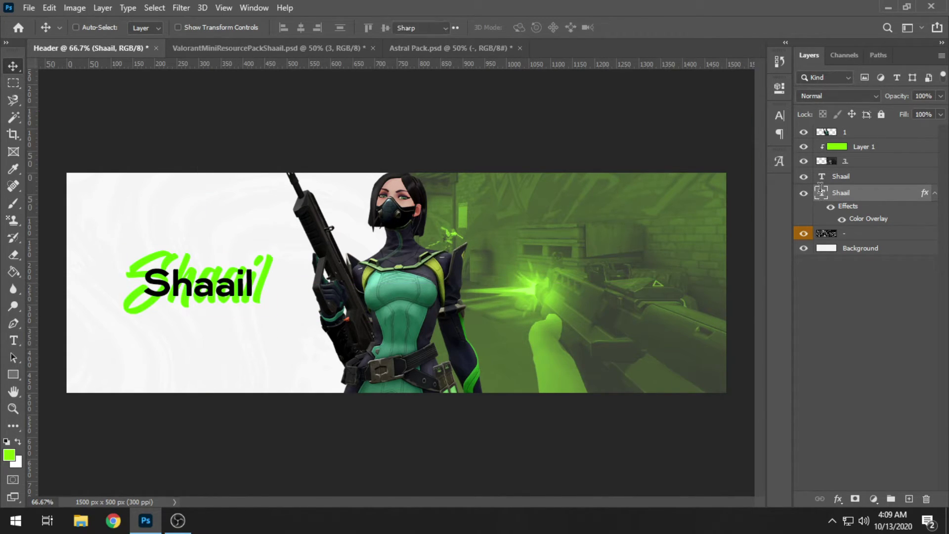
key(ctrl+t)
click(737, 166)
scroll(737, 165, up, 9)
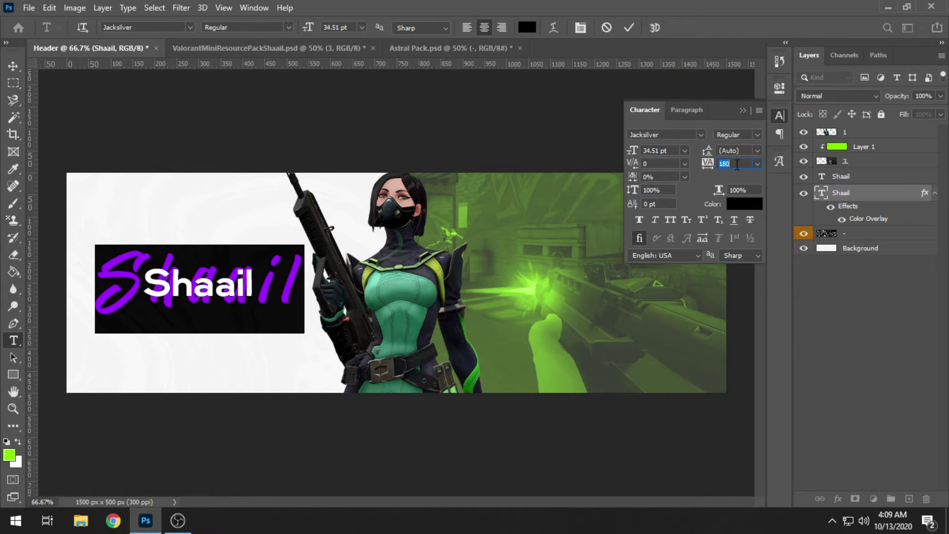
scroll(737, 165, down, 7)
scroll(737, 165, down, 2)
scroll(737, 164, up, 1)
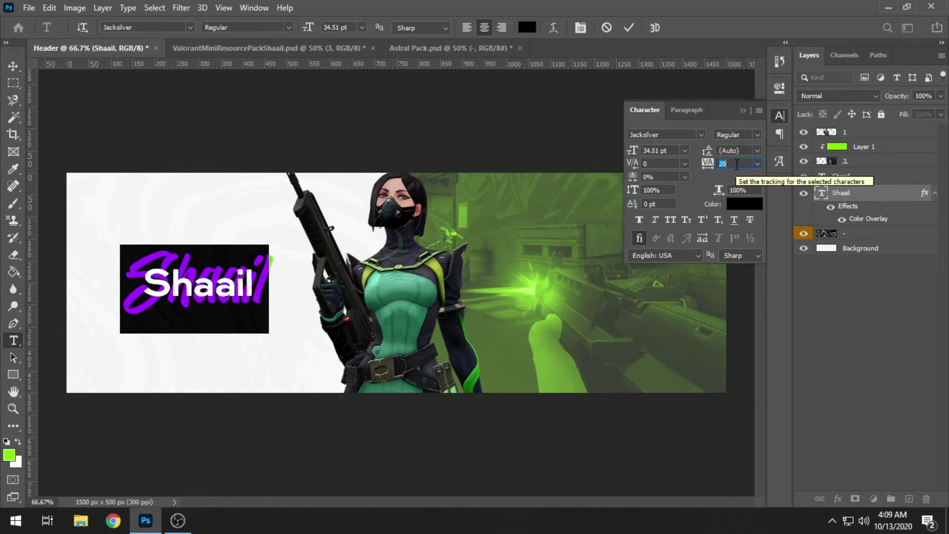
- Set the green script name's vertical scale to 95%
click(652, 189)
scroll(651, 189, down, 3)
scroll(652, 189, down, 2)
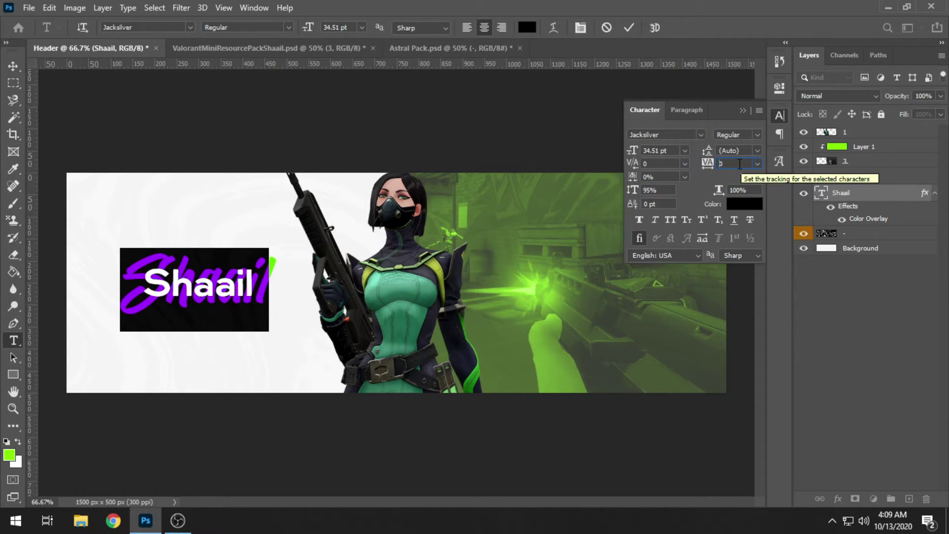
- Set the green script name's tracking to 0 and commit the text change
text(0)
key(ctrl+Return)
key(v)
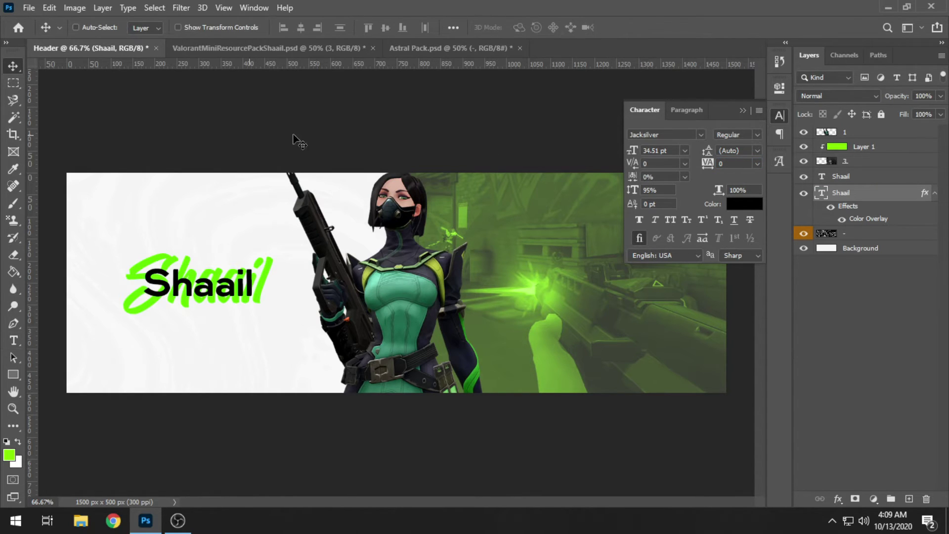
- Set the green script name's font to Jushley Shine
double_click(822, 194)
click(190, 27)
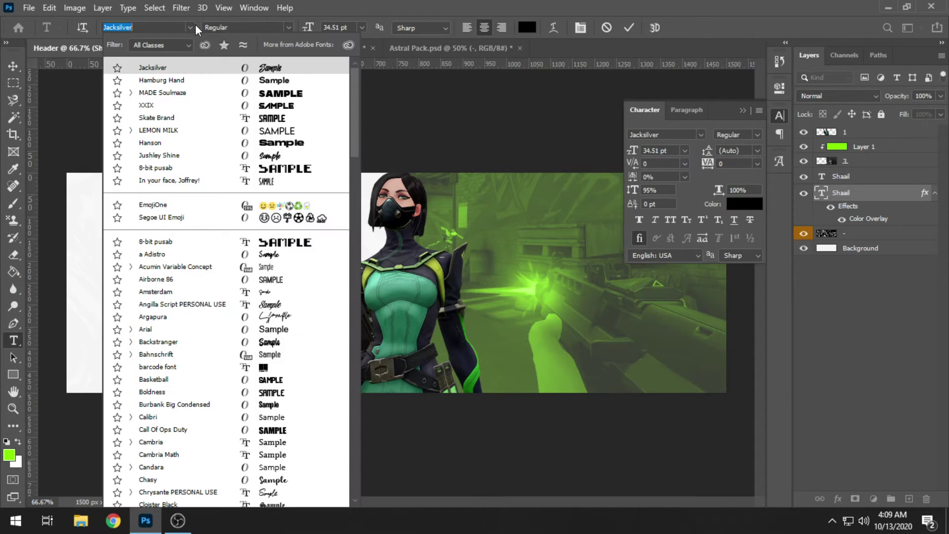
click(265, 155)
key(ctrl+Return)
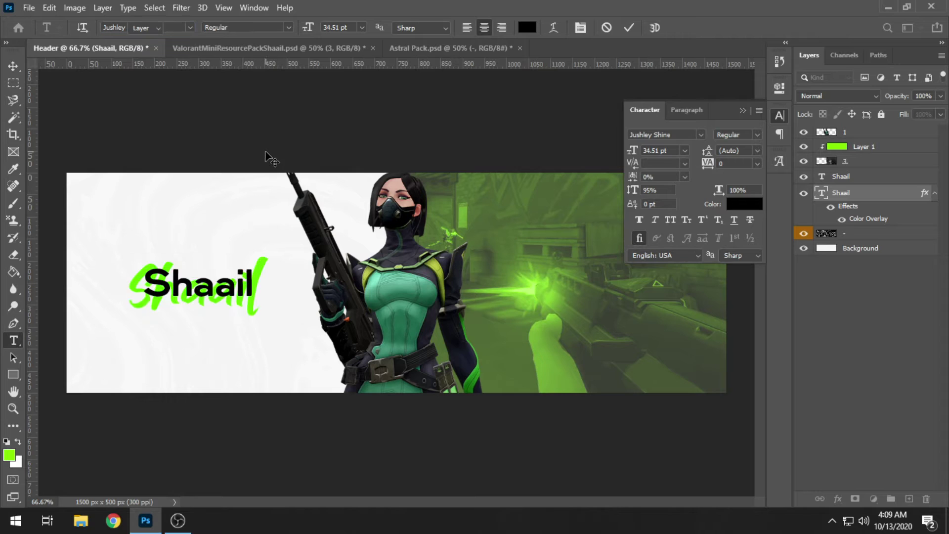
- Enlarge the green script name to 42.37 pt and reposition it centered behind the black name text
key(v)
key(ctrl+t)
drag(202, 327, 203, 341)
drag(226, 312, 227, 299)
drag(313, 315, 270, 311)
drag(211, 329, 208, 333)
drag(220, 319, 215, 319)
key(Return)
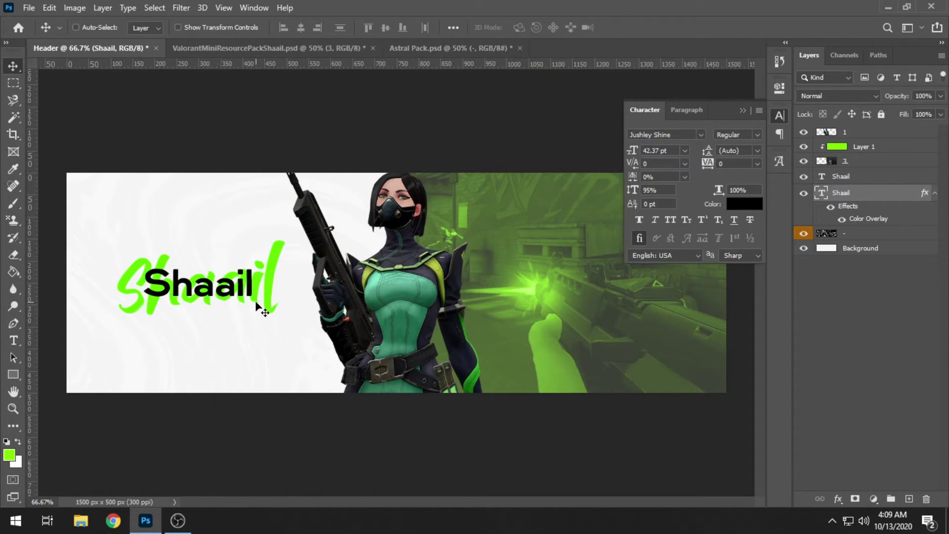
click(746, 110)
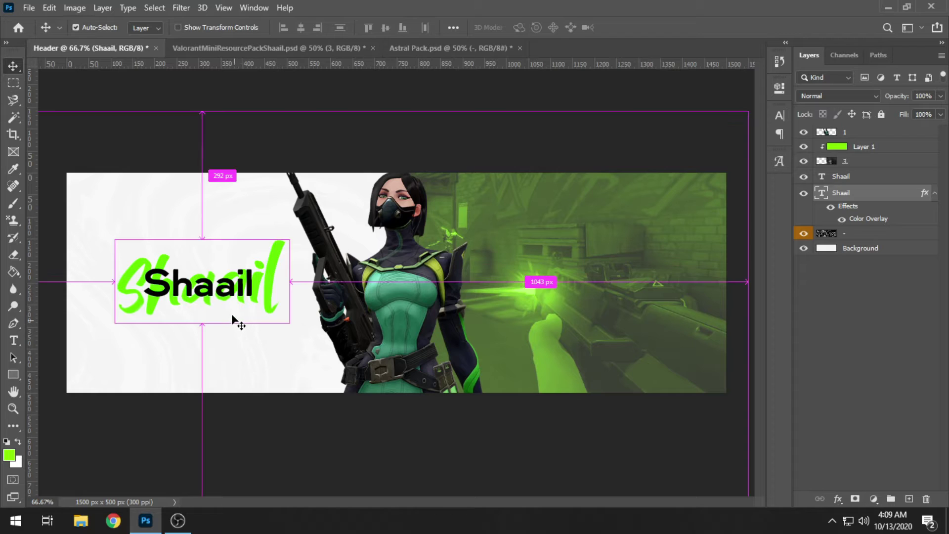
key(ctrl+minus)
key(ctrl+plus)
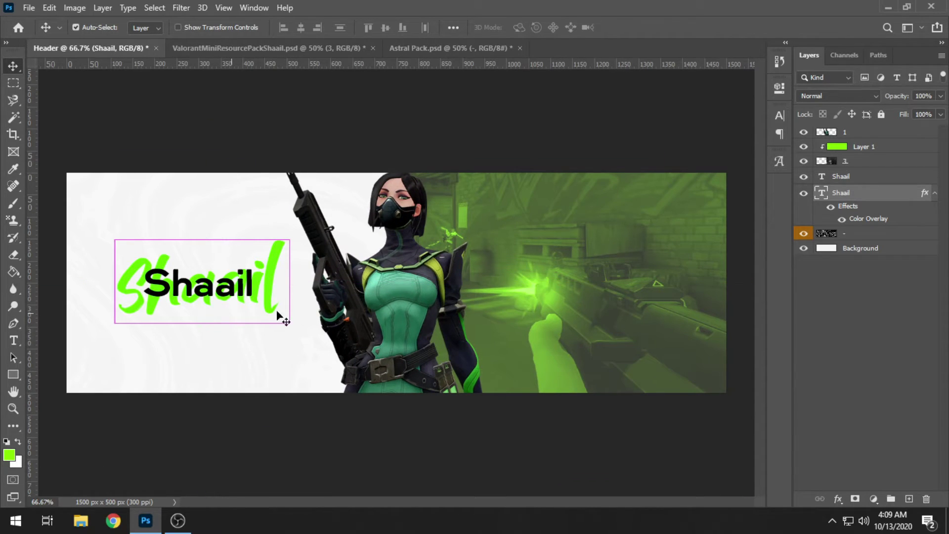
key(ctrl+minus)
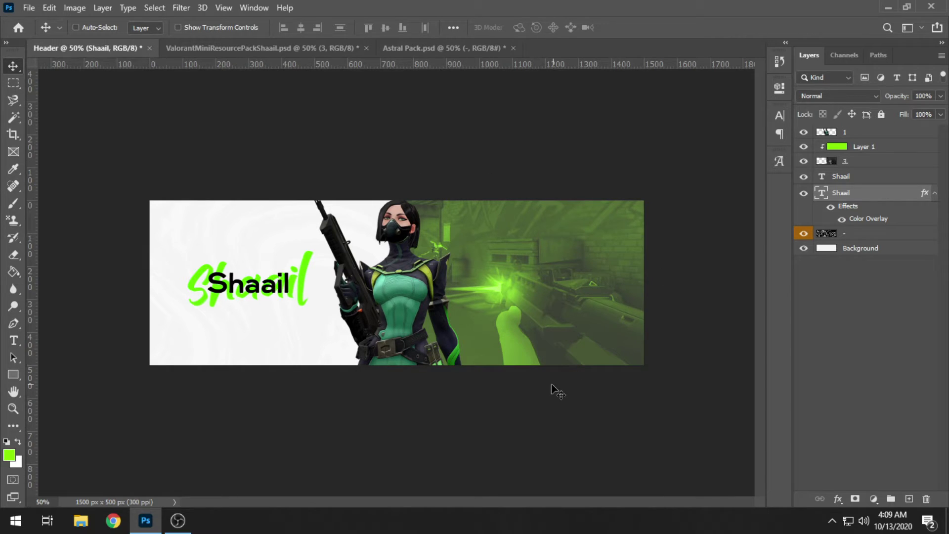
- Add a 1 px inside stroke to the black name text, sampling its color #60ff00 from the green script name
right_click(915, 177)
click(795, 16)
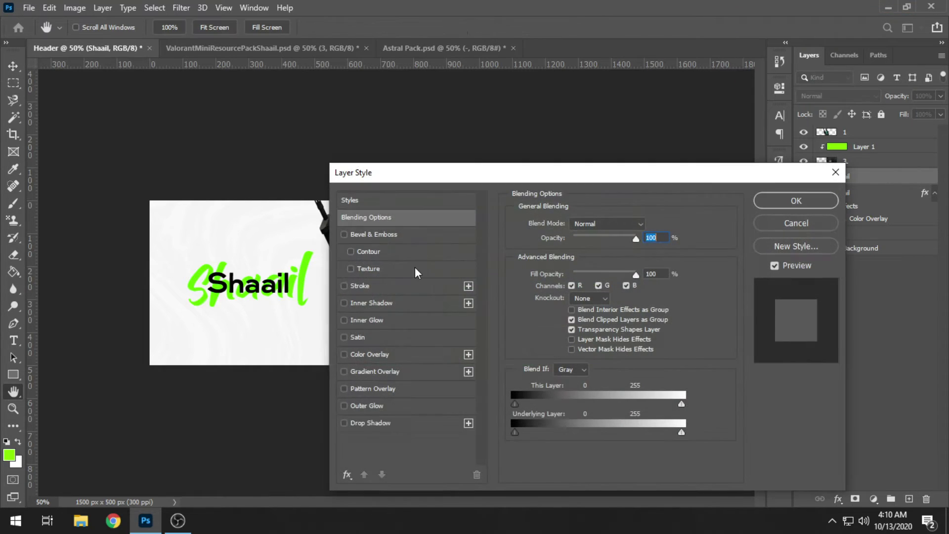
click(376, 282)
click(544, 319)
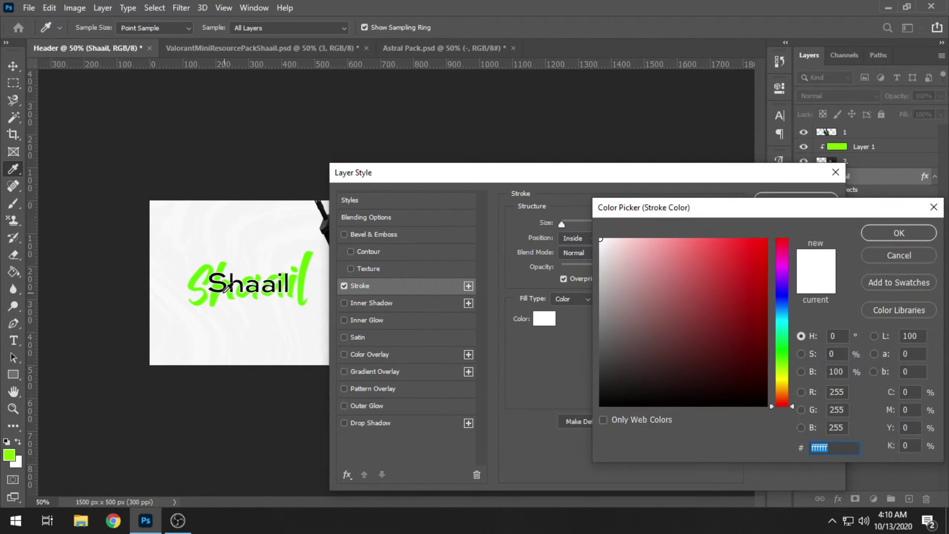
click(201, 272)
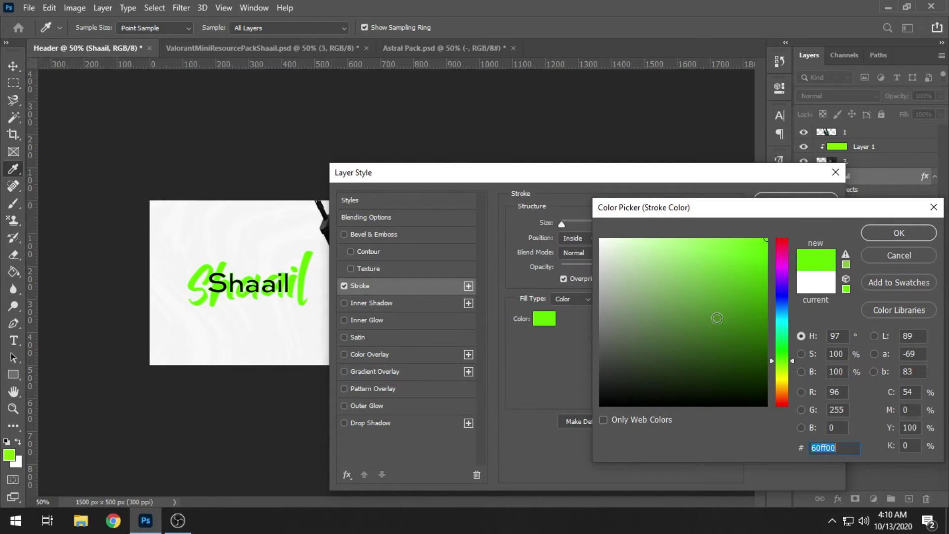
click(899, 232)
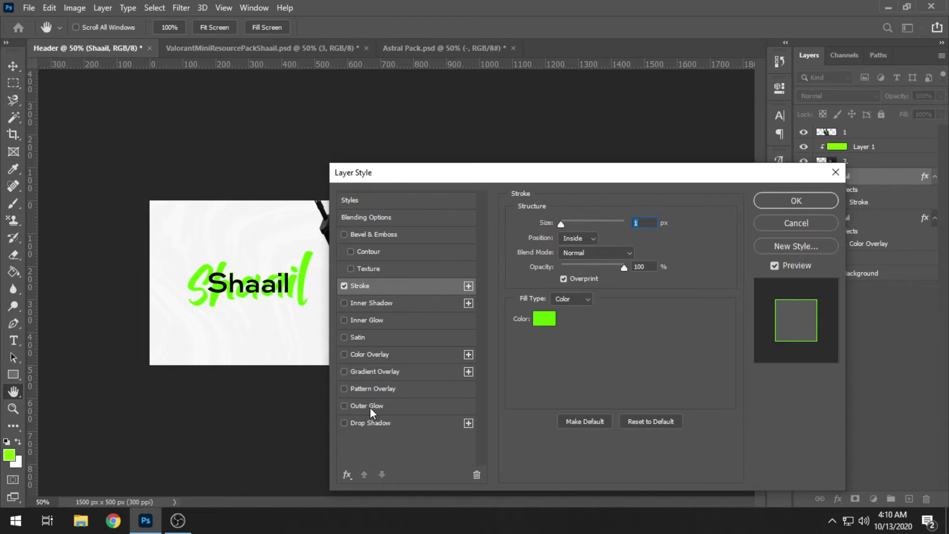
- Add a drop shadow with 100% opacity and 25% spread to the black name text and apply the layer style
click(381, 421)
drag(615, 241, 627, 242)
drag(565, 313, 578, 298)
key(Return)
key(ctrl+plus)
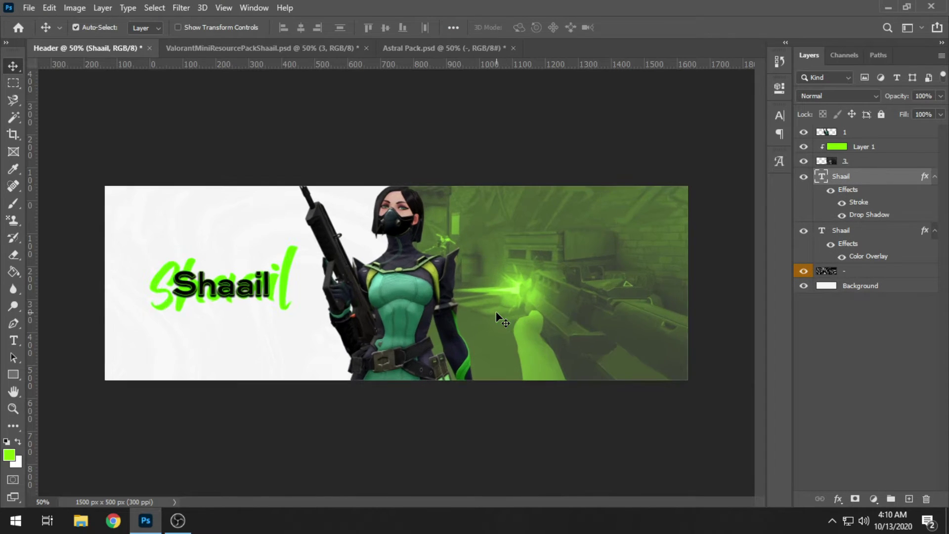
key(ctrl+plus)
key(ctrl+minus)
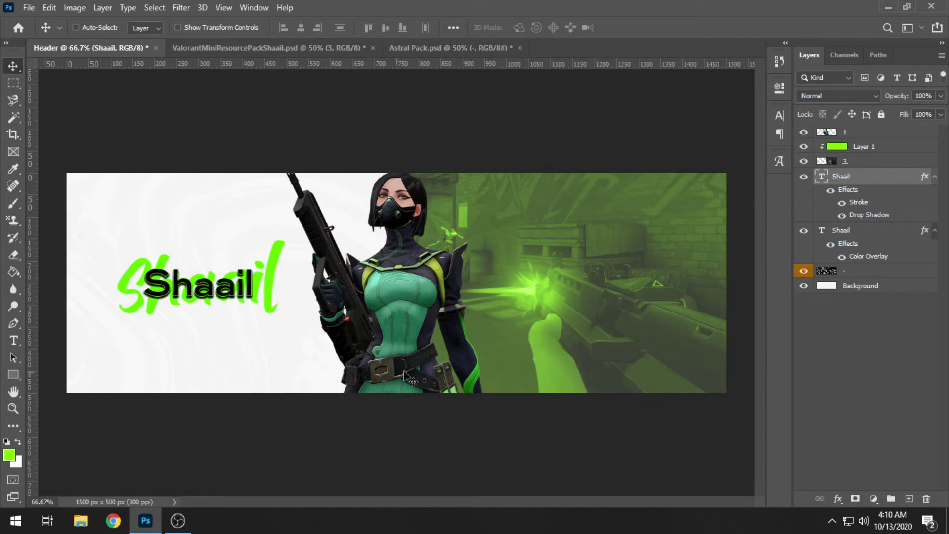
- Open the Camera Raw filter on the Viper render layer and choose the Vivid color preset
click(853, 134)
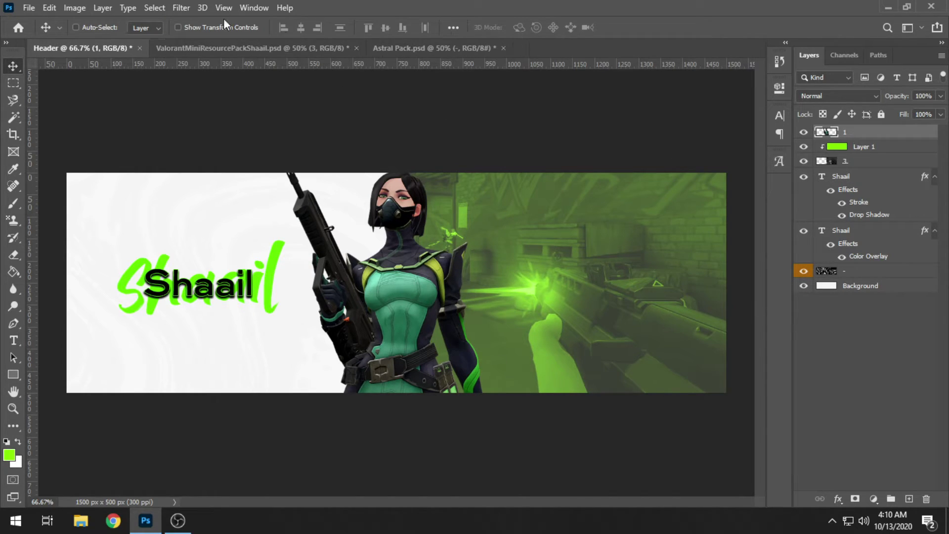
click(178, 7)
click(203, 87)
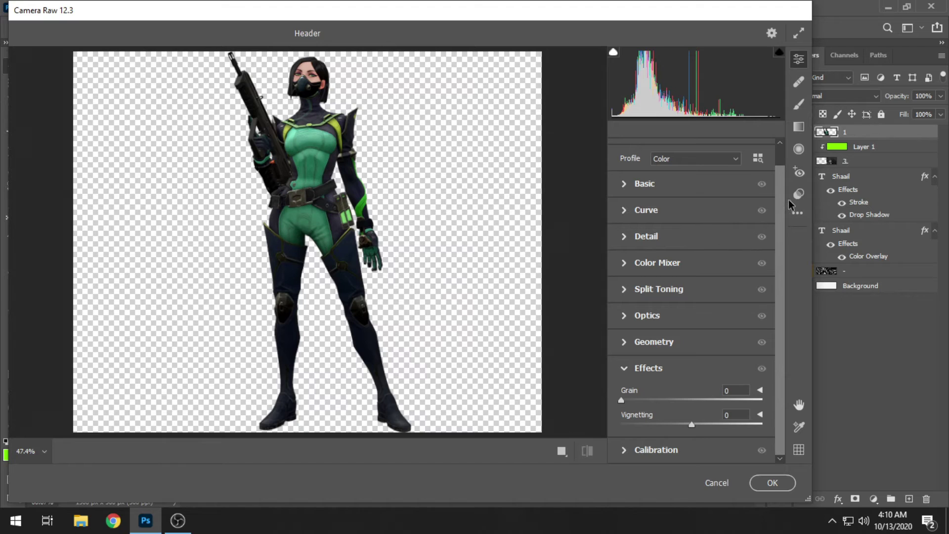
click(799, 194)
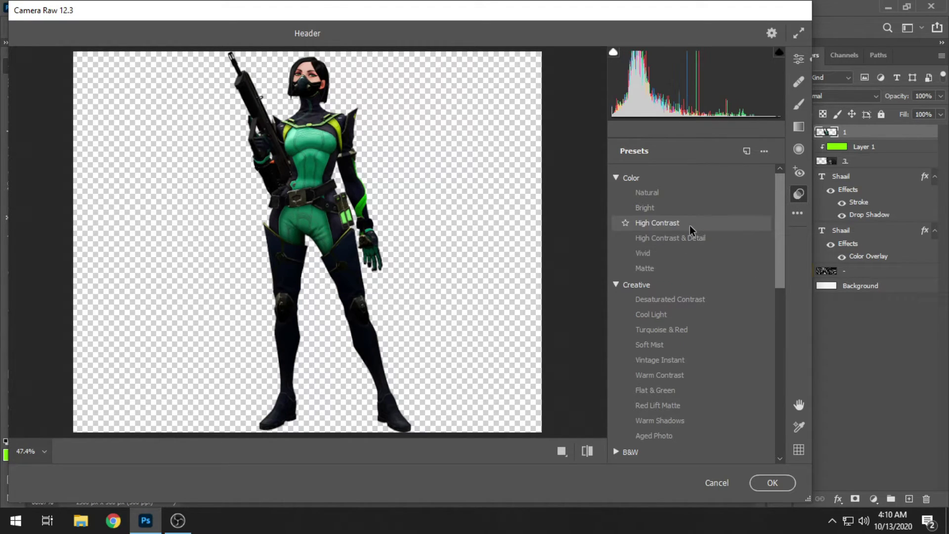
click(668, 253)
scroll(704, 371, down, 3)
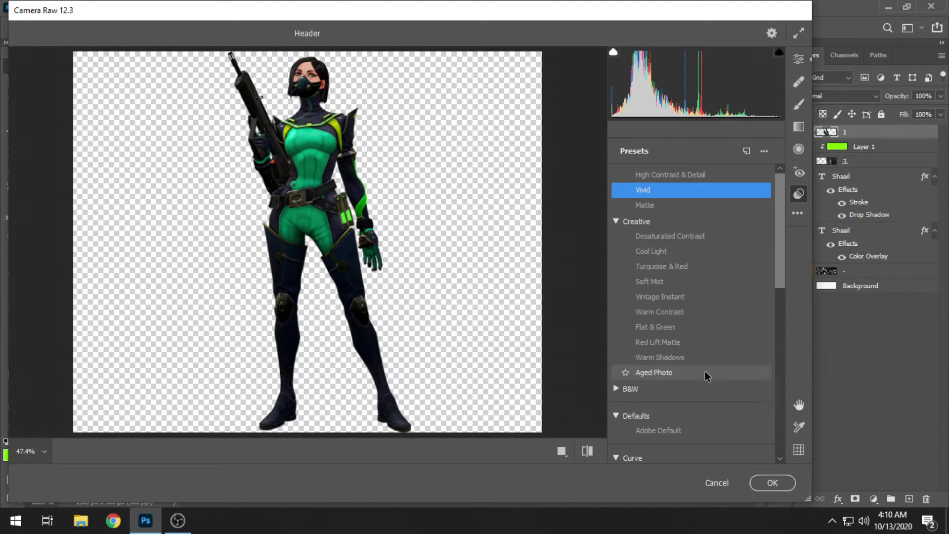
- Add the Lift Shadows curve preset and further presets listed below it, and apply the Camera Raw filter to the render
scroll(705, 370, down, 6)
click(705, 385)
scroll(705, 385, down, 8)
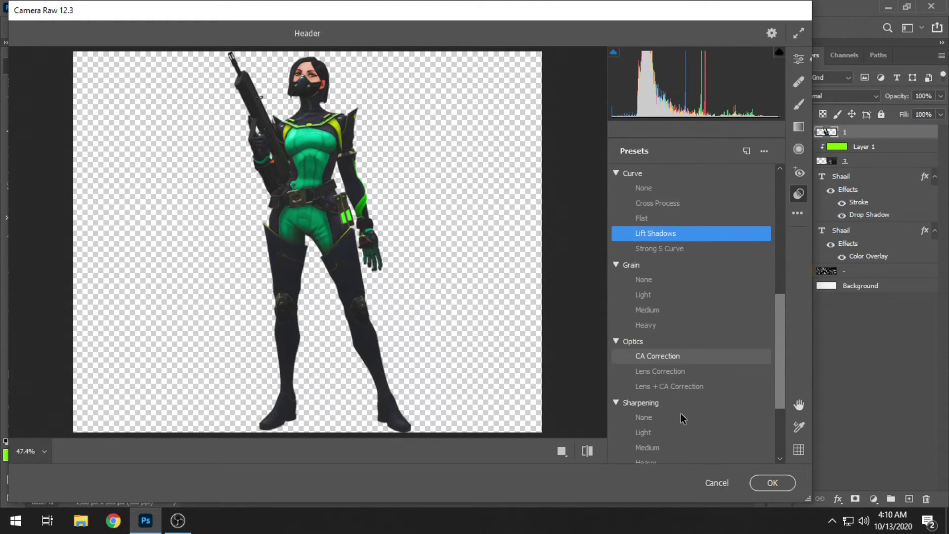
click(678, 386)
click(672, 438)
click(766, 483)
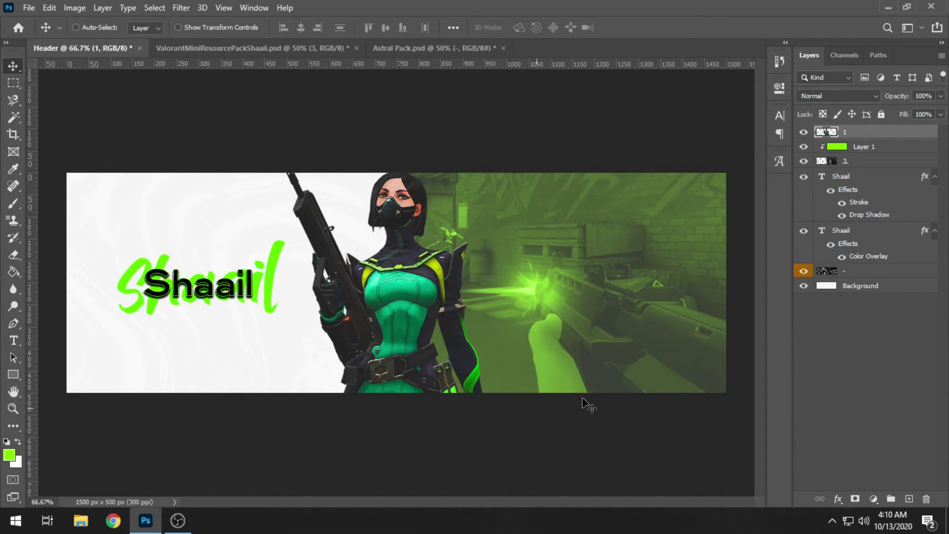
- Duplicate the Viper render layer and offset the lower copy slightly to the right of the original
key(ctrl+j)
click(865, 149)
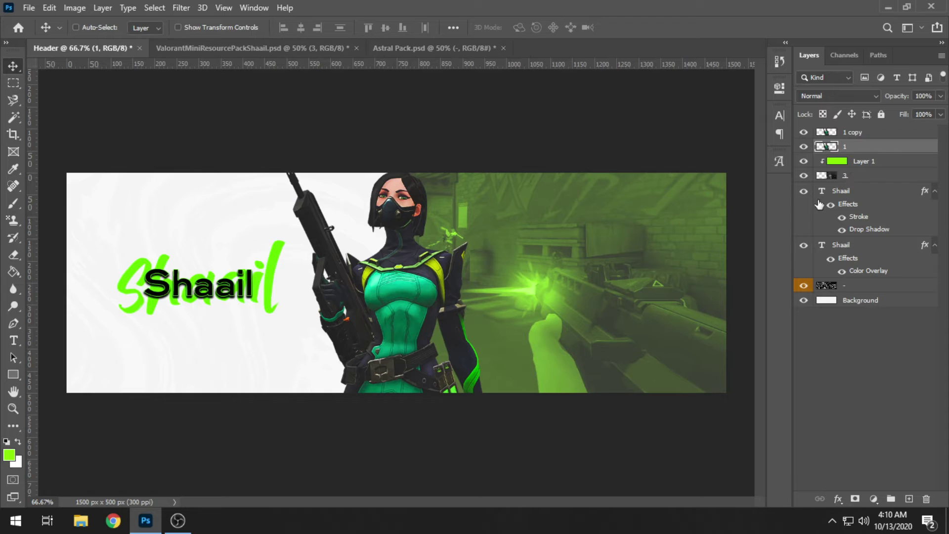
drag(452, 286, 455, 282)
- Lighten the offset lower Viper copy with Hue/Saturation, setting Lightness to +65
key(ctrl+u)
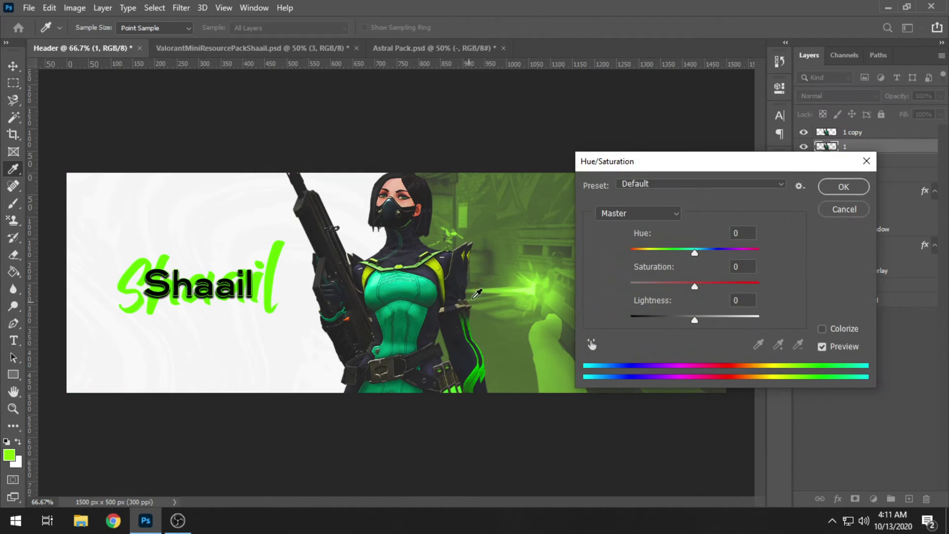
drag(689, 318, 728, 324)
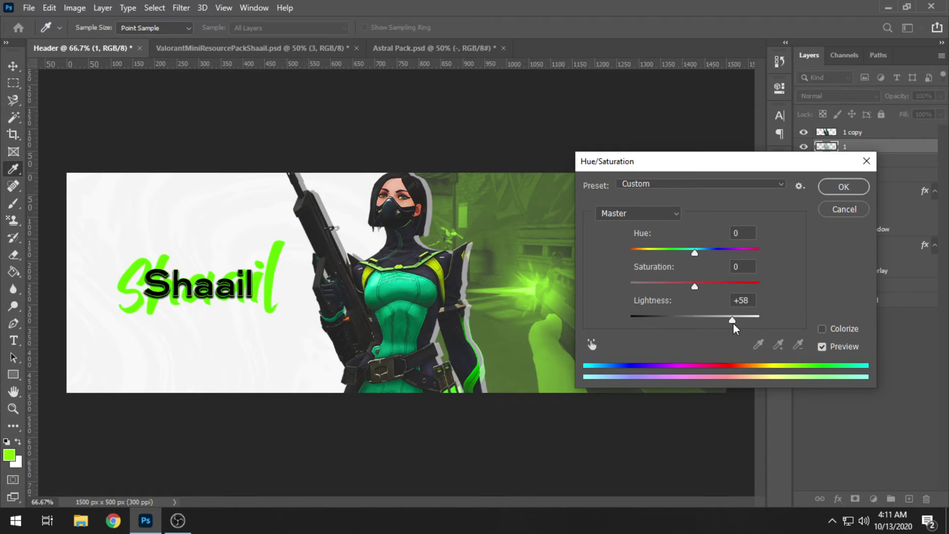
mouse_move(734, 323)
mouse_down()
mouse_move(655, 318)
mouse_move(763, 313)
mouse_move(738, 314)
mouse_up()
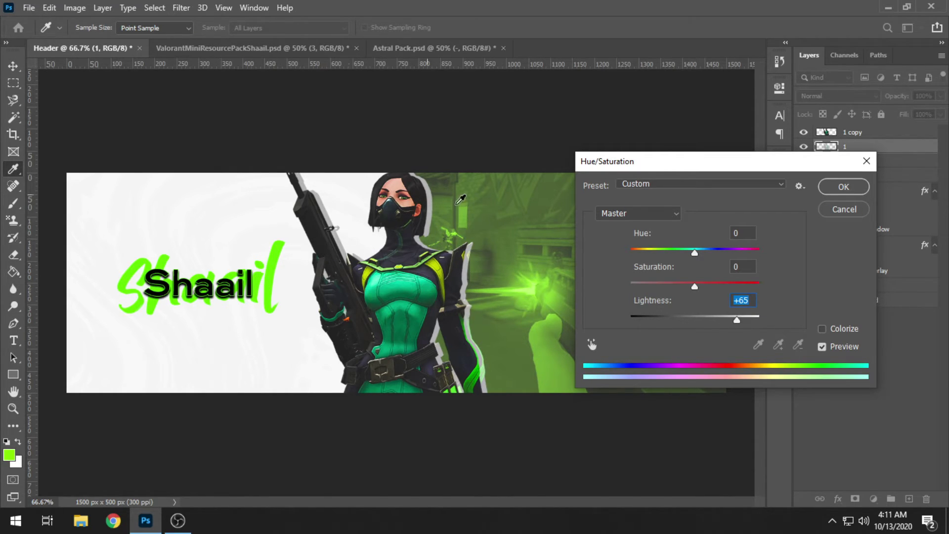
click(832, 191)
- Add a 2 px green inside stroke to the lightened lower Viper copy
right_click(861, 148)
click(730, 20)
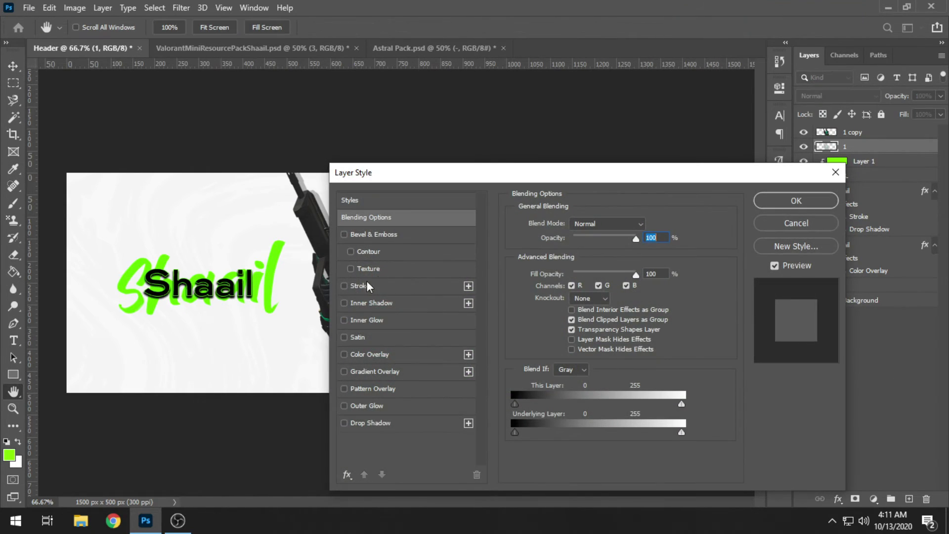
click(376, 277)
drag(464, 168, 696, 164)
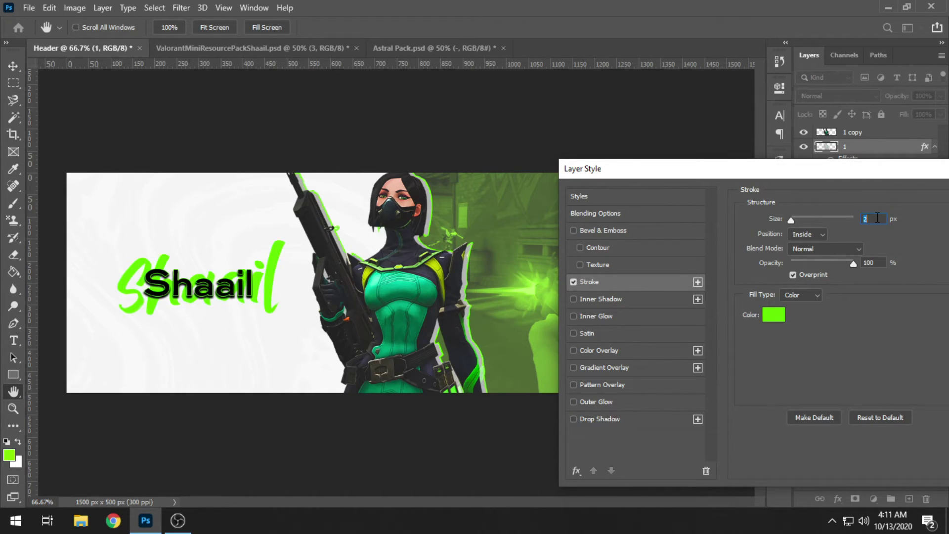
key(Up)
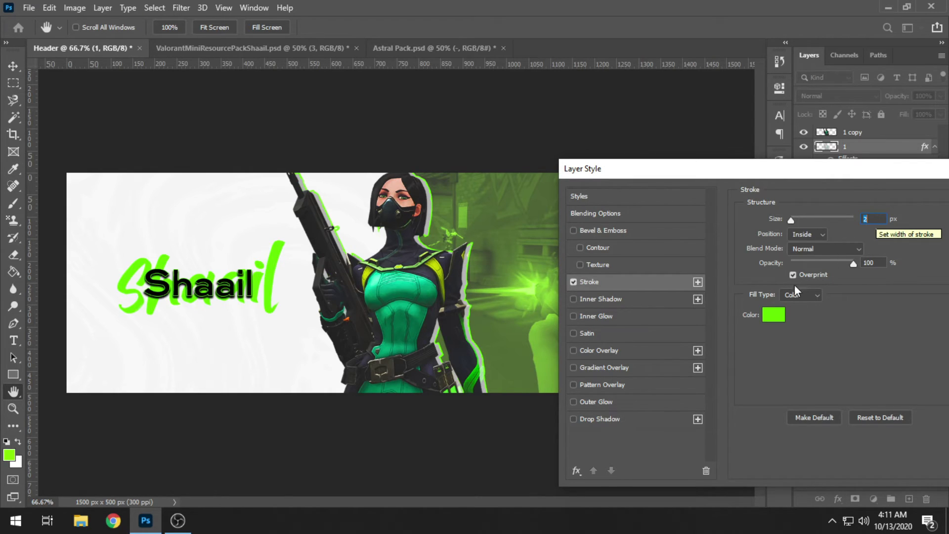
- Add a drop shadow with 4% spread and 1 px size to the lightened Viper copy and apply the layer style
click(646, 418)
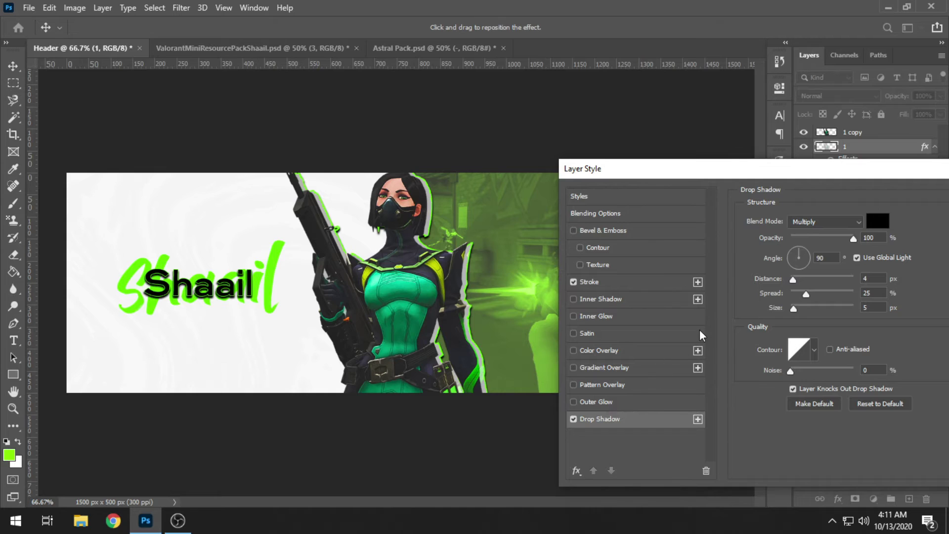
drag(803, 298, 793, 296)
click(882, 308)
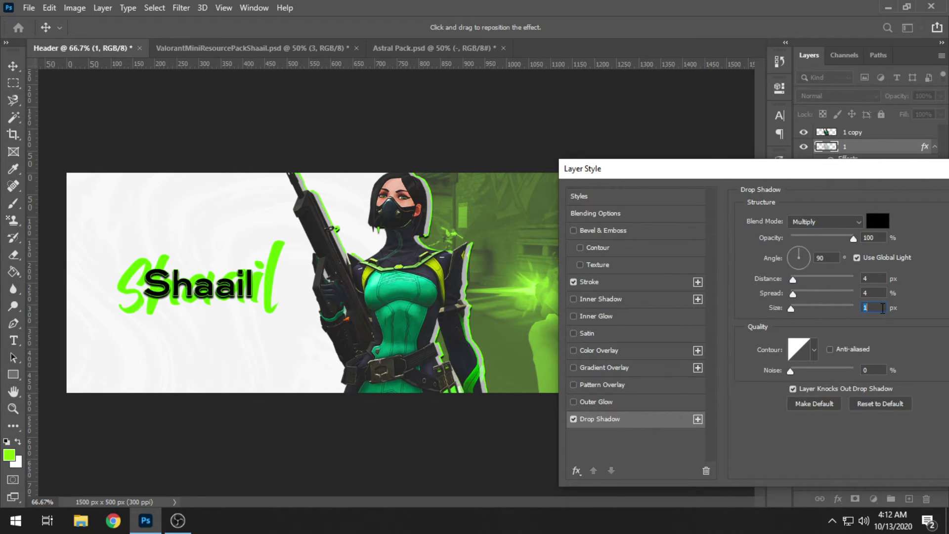
key(Down)
key(Return)
key(ctrl+minus)
key(ctrl+minus)
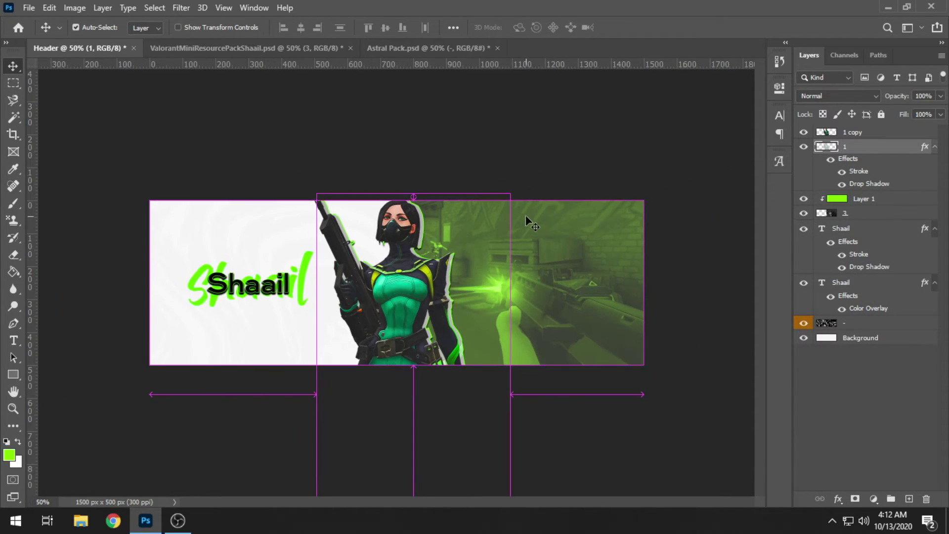
key(ctrl+plus)
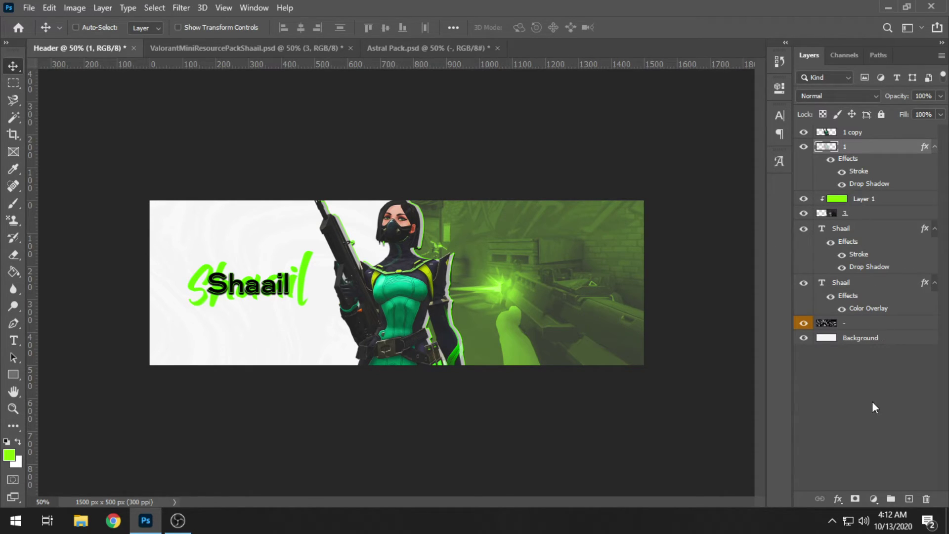
- Draw a green rectangle about 520 x 22 px below the name, above all other layers and running off the canvas's left edge
click(880, 132)
click(908, 498)
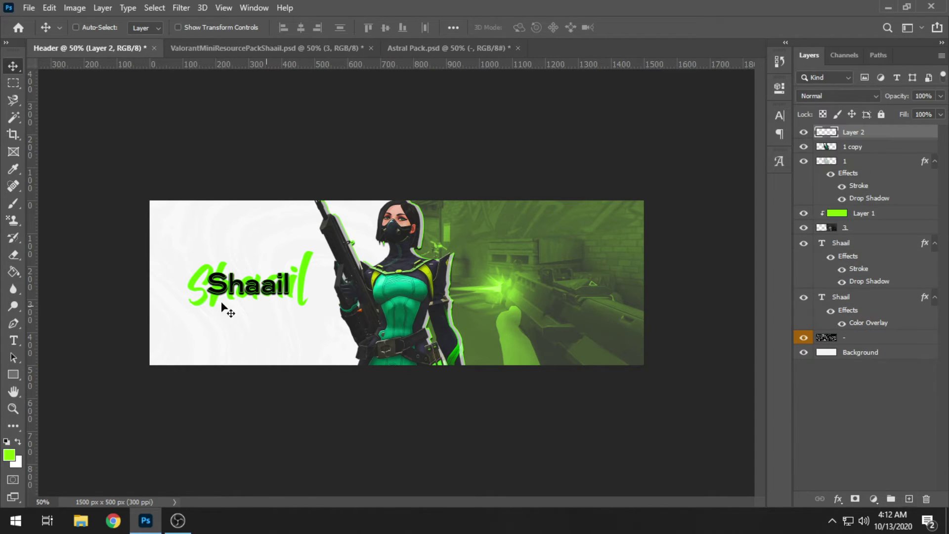
click(16, 377)
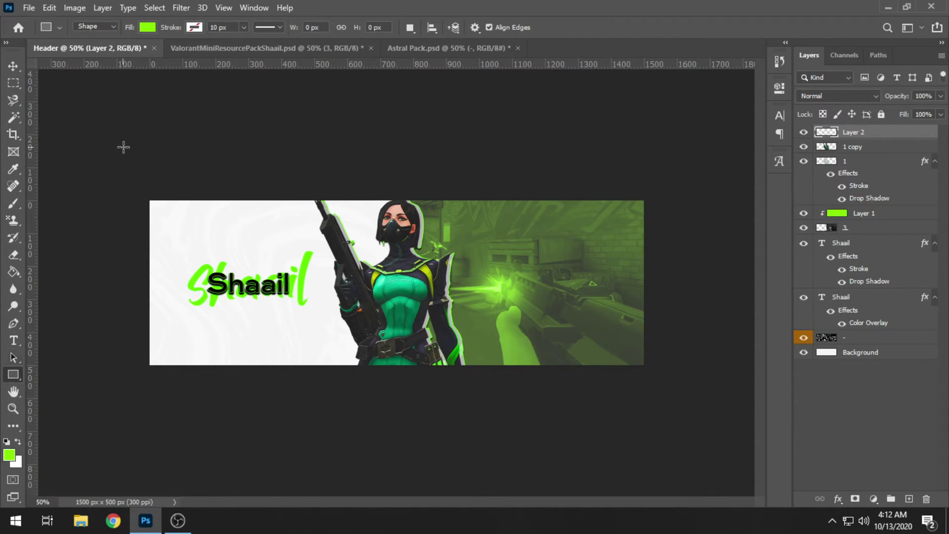
drag(122, 346, 293, 352)
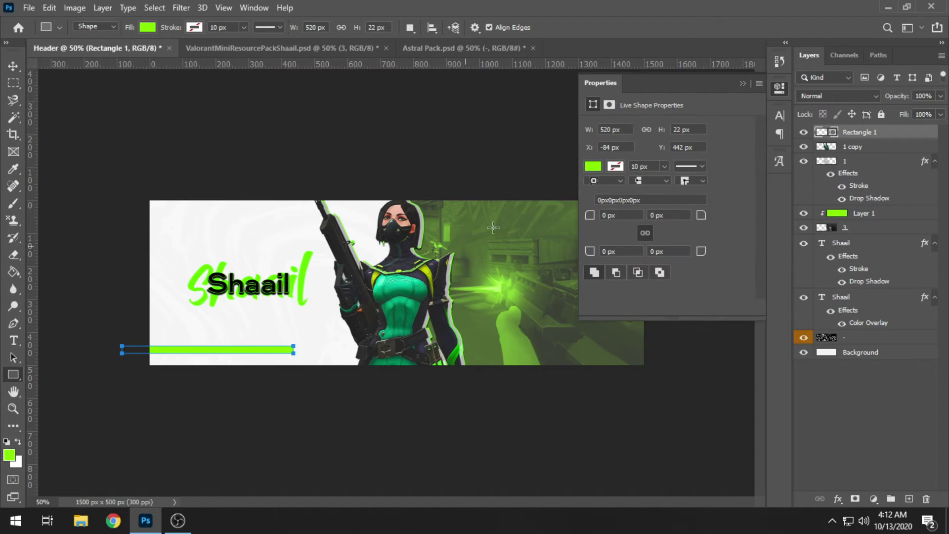
click(743, 83)
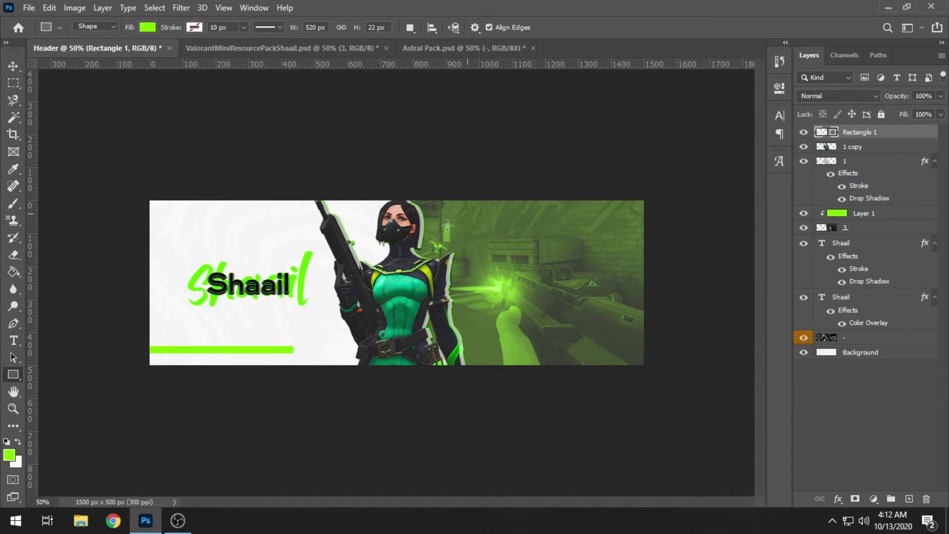
- Scale the green rectangle to about 82% width and 45% height to make a thinner bar across the canvas's left edge
key(ctrl+t)
drag(210, 356, 210, 352)
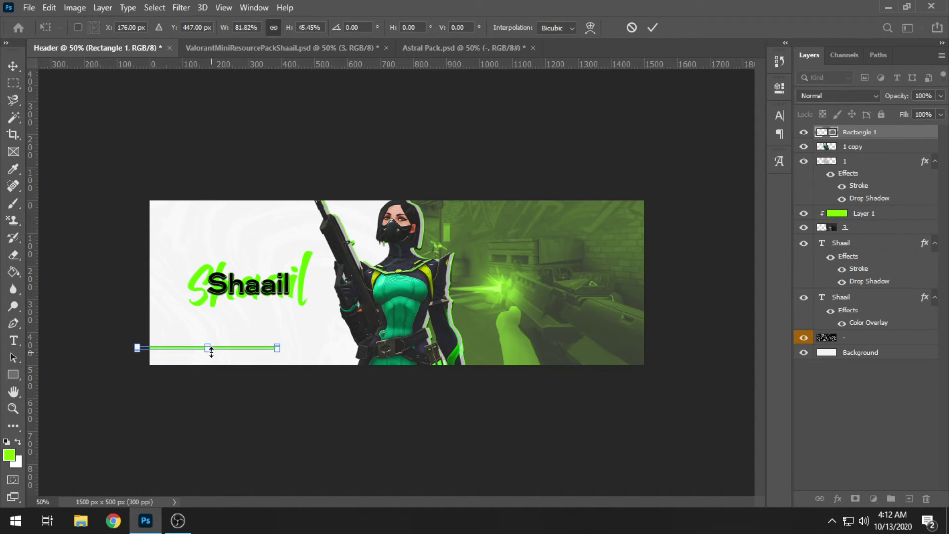
key(Return)
- Duplicate the green bar twice, staggering the copies below it toward the canvas's bottom edge, and stretch the lowest past the left edge
key(v)
key(ctrl+j)
drag(297, 342, 319, 362)
key(ctrl+j)
key(ctrl+t)
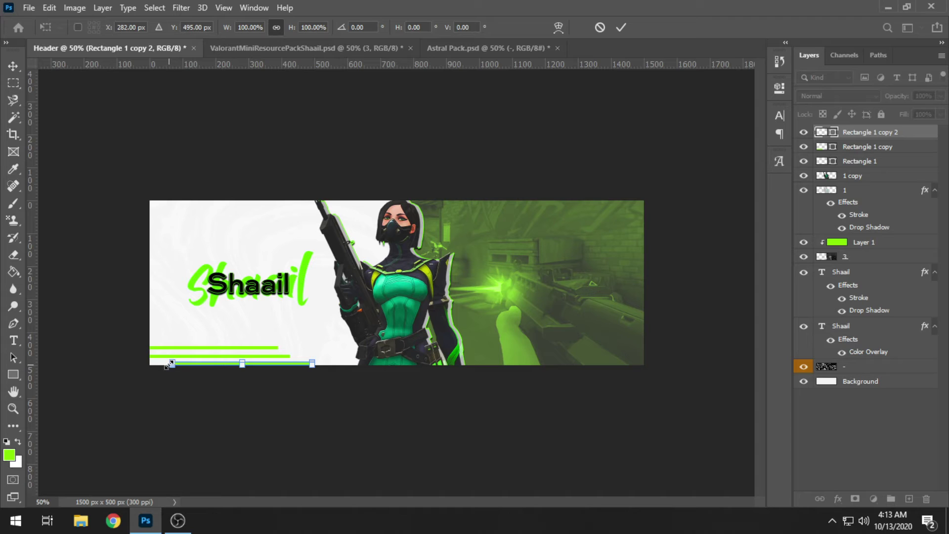
drag(168, 363, 137, 363)
key(Return)
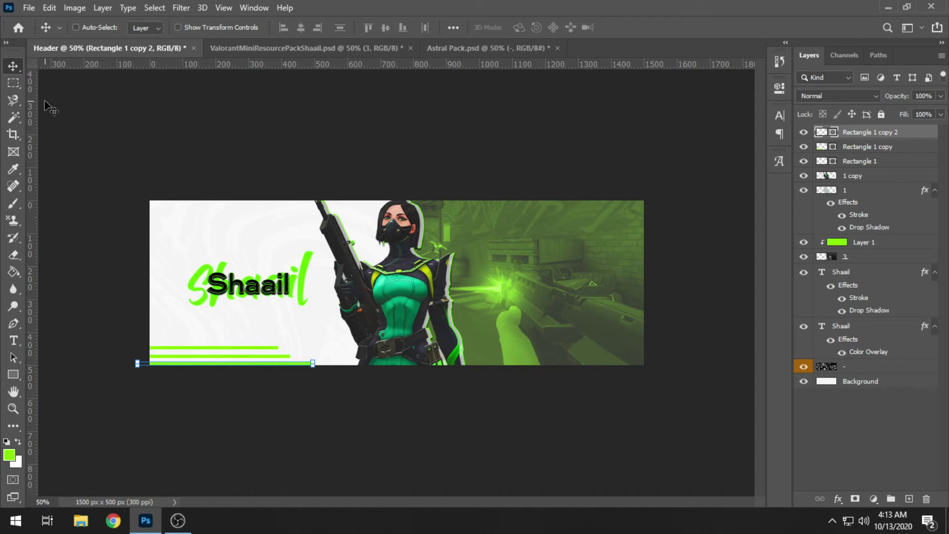
- Rasterize the three green bar layers and move them slightly up from the canvas's bottom edge
click(13, 83)
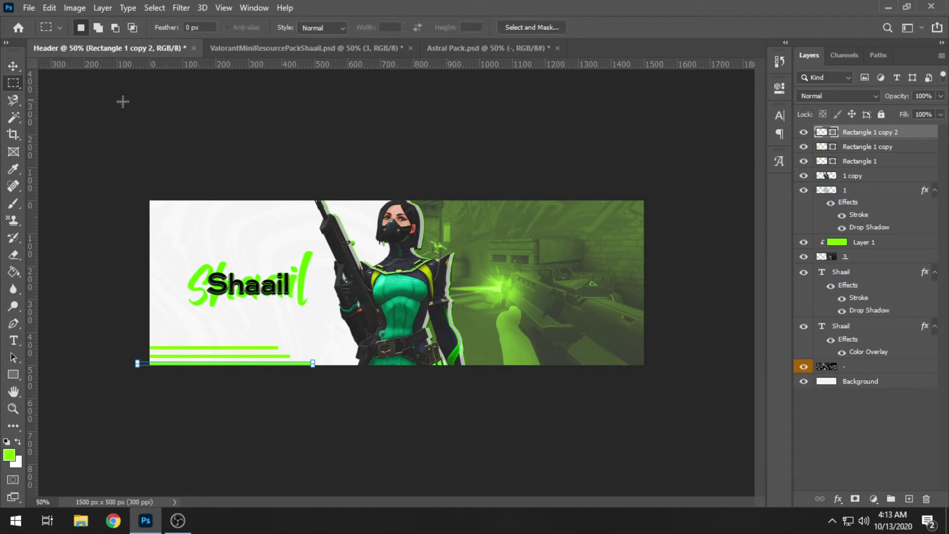
click(854, 151)
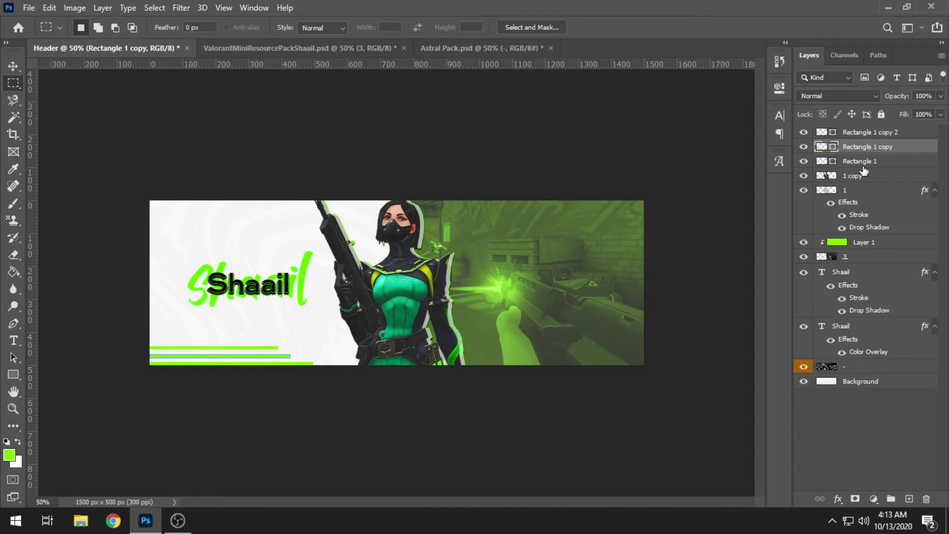
click(863, 165)
shift+click(877, 137)
right_click(878, 143)
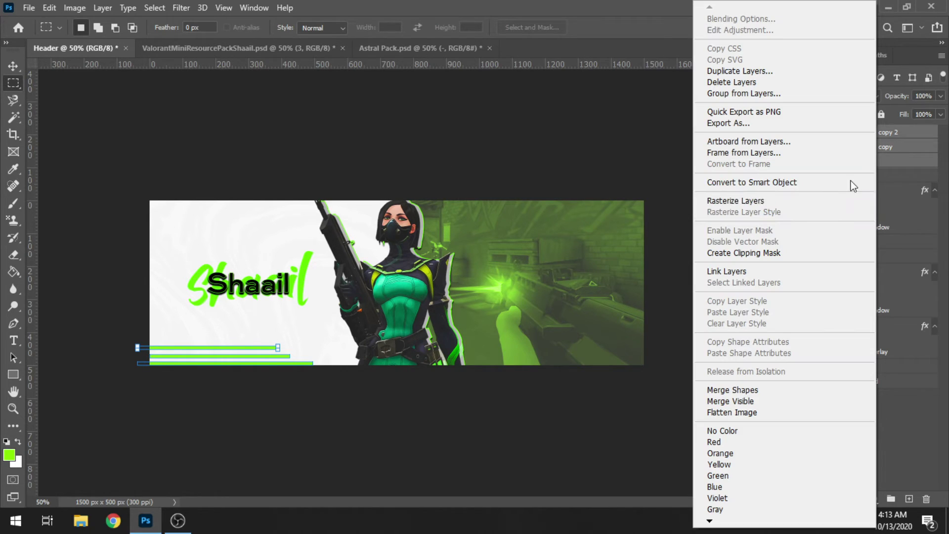
click(761, 201)
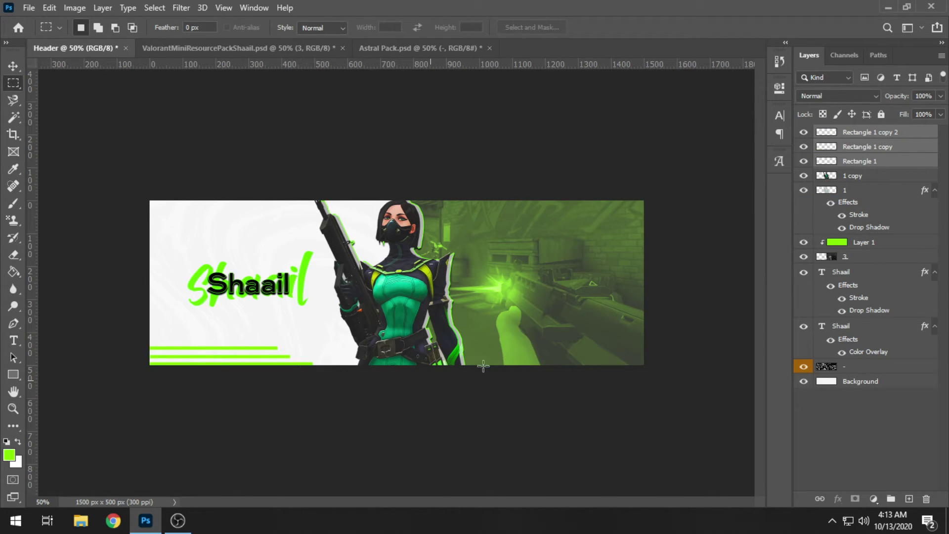
key(v)
drag(308, 312, 308, 304)
- Try merging the three green bars and adding a 60ff00 Color Overlay, and undo both changes
key(ctrl+e)
right_click(853, 129)
click(781, 19)
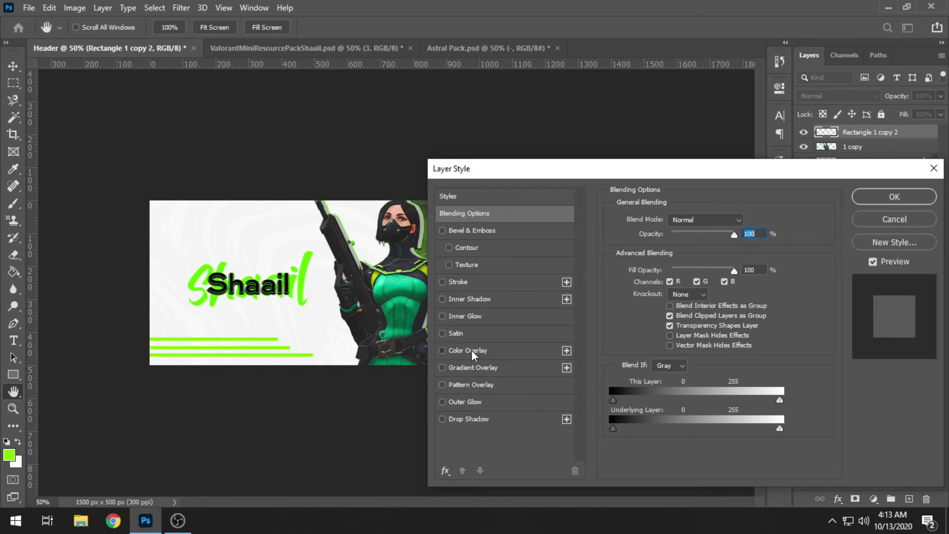
click(471, 350)
click(749, 224)
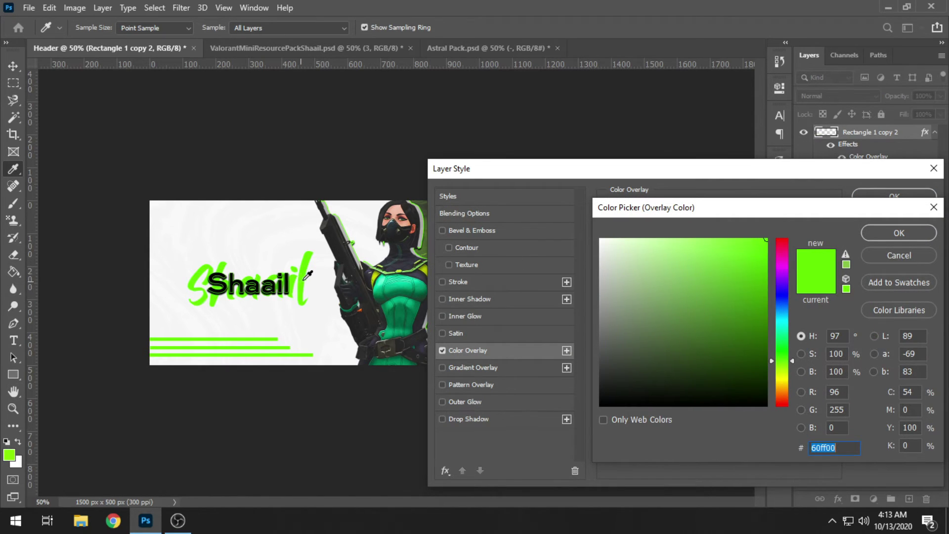
key(Return)
key(Return)
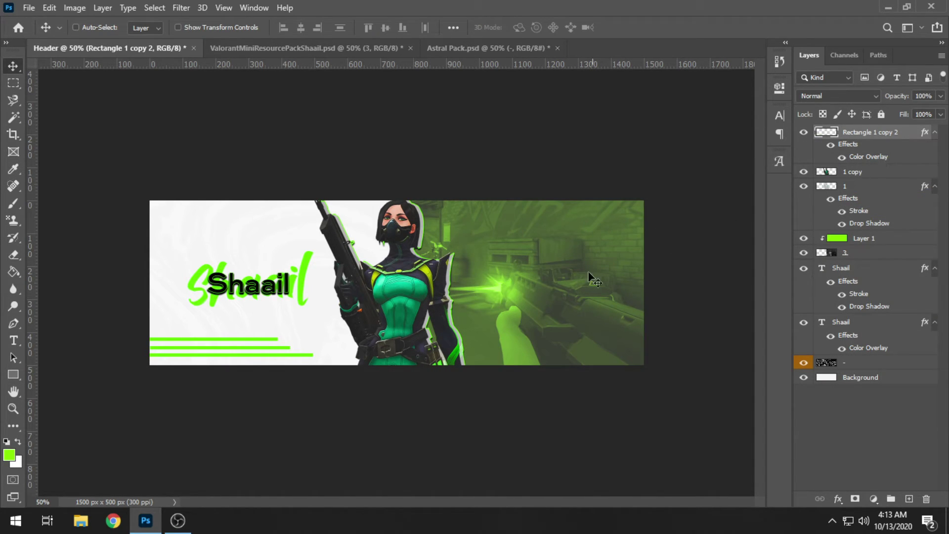
key(ctrl+z)
key(ctrl+z)
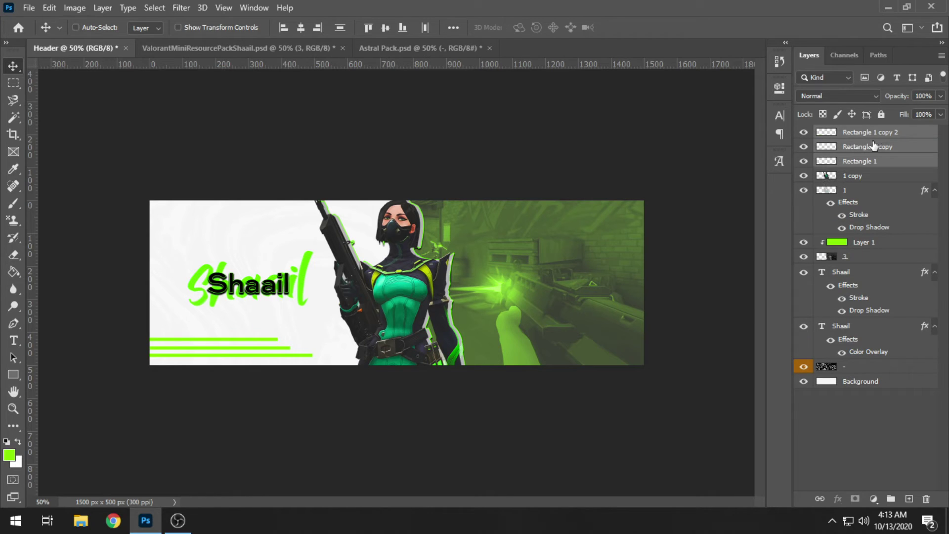
- Merge the three rasterized bars into one layer and apply a green Color Overlay with Normal blending at 100% opacity
click(883, 137)
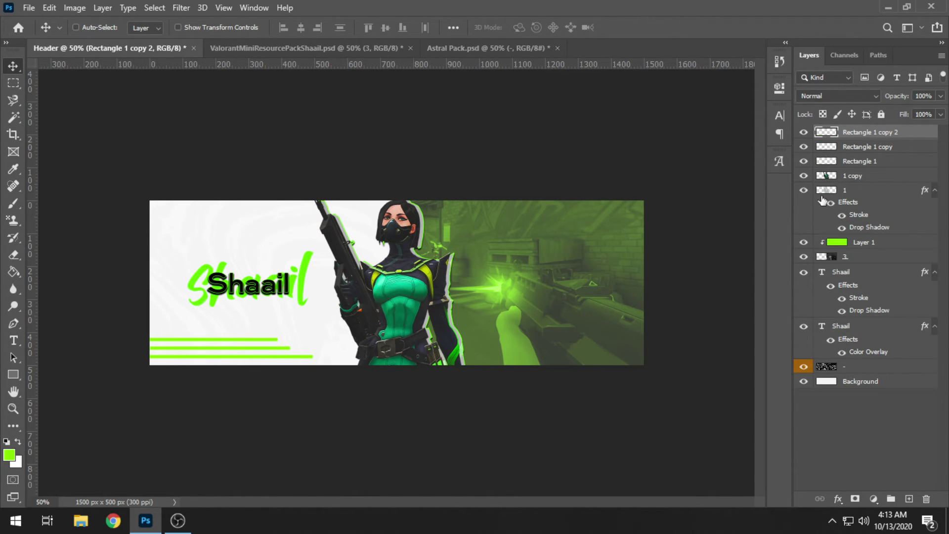
shift+click(870, 163)
key(ctrl+e)
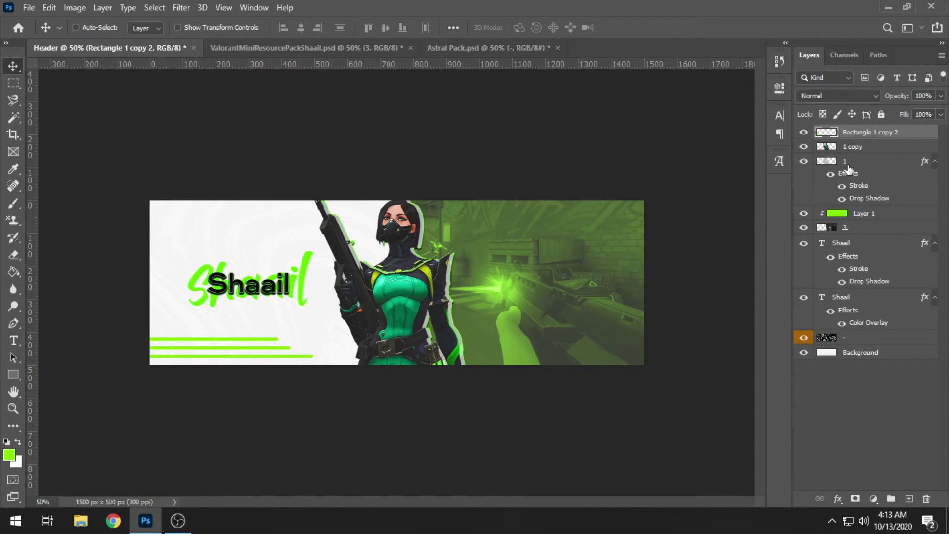
right_click(880, 136)
click(786, 20)
click(473, 349)
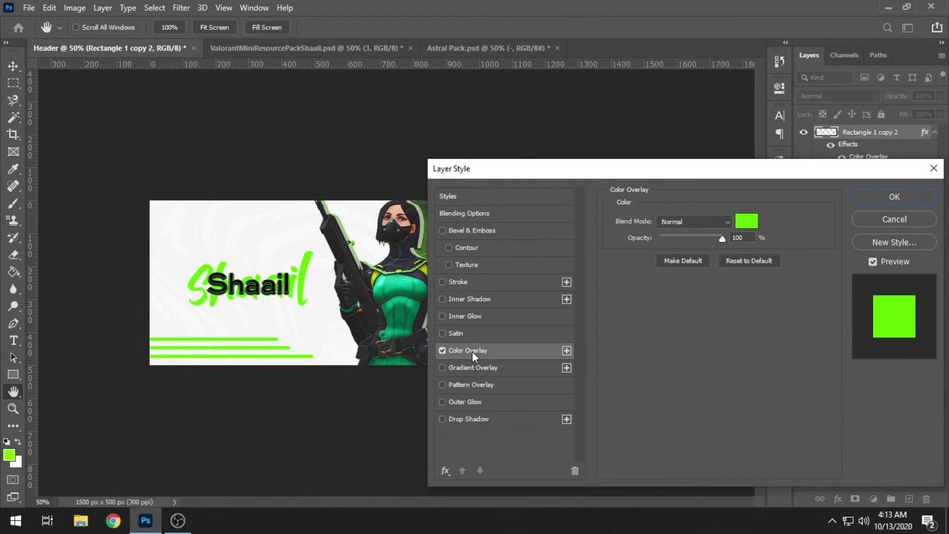
key(Return)
key(ctrl+plus)
key(ctrl+plus)
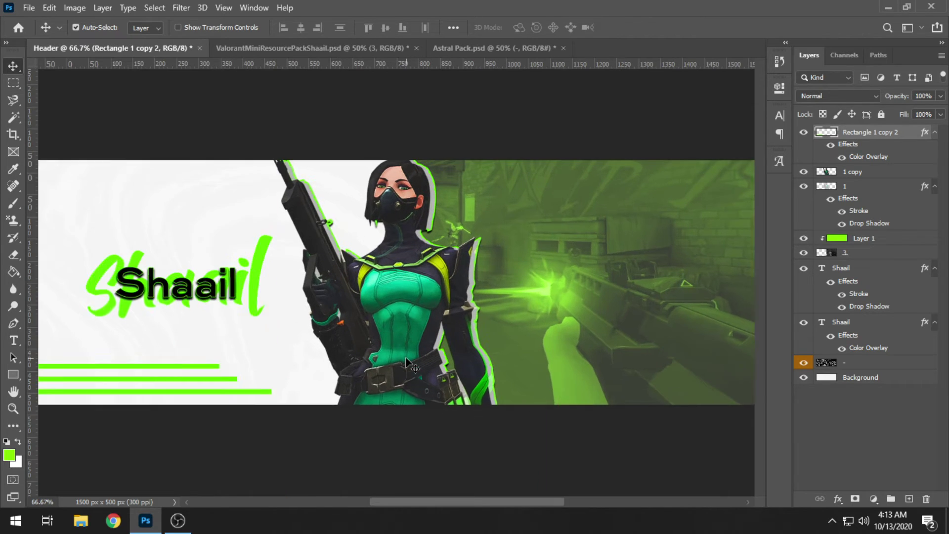
key(ctrl+minus)
mouse_move(267, 382)
mouse_down()
mouse_move(278, 382)
mouse_move(267, 381)
mouse_up()
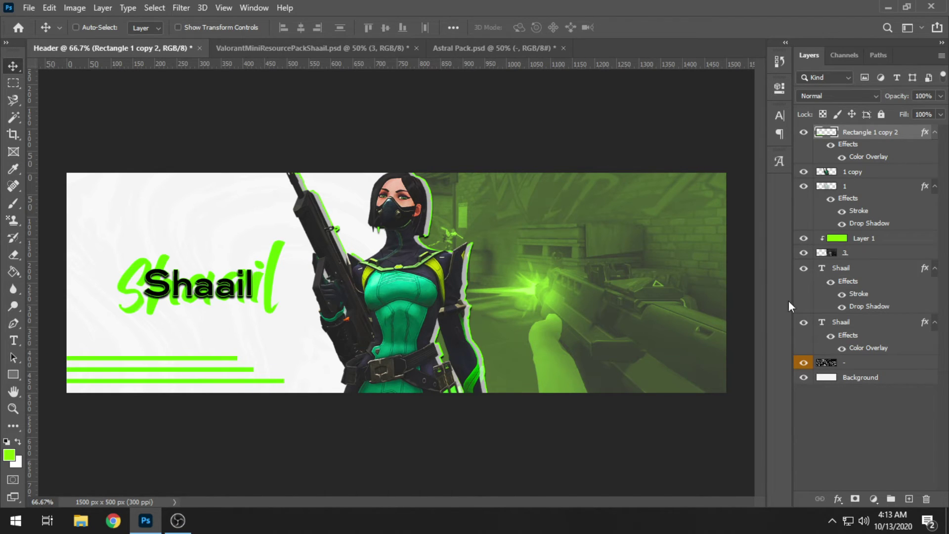
right_click(875, 132)
click(769, 18)
click(473, 423)
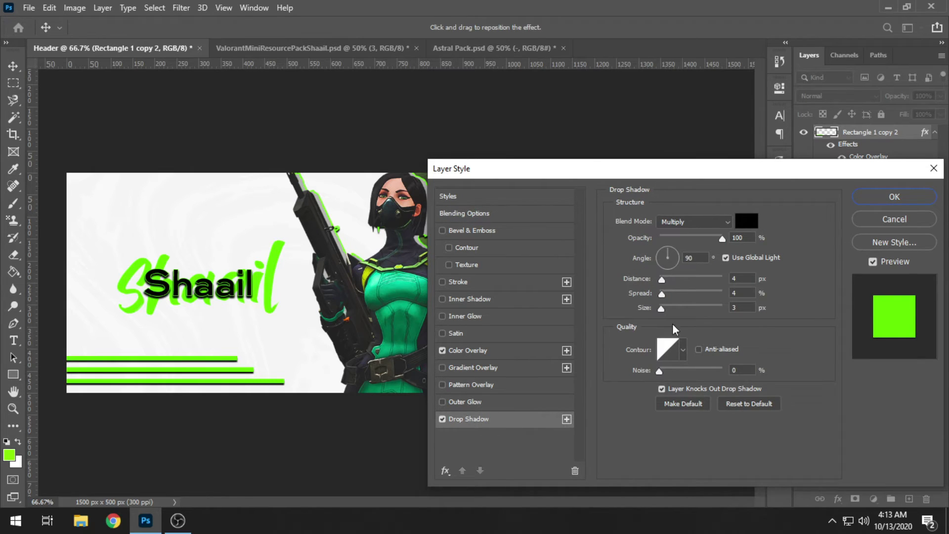
drag(662, 296, 718, 295)
click(894, 219)
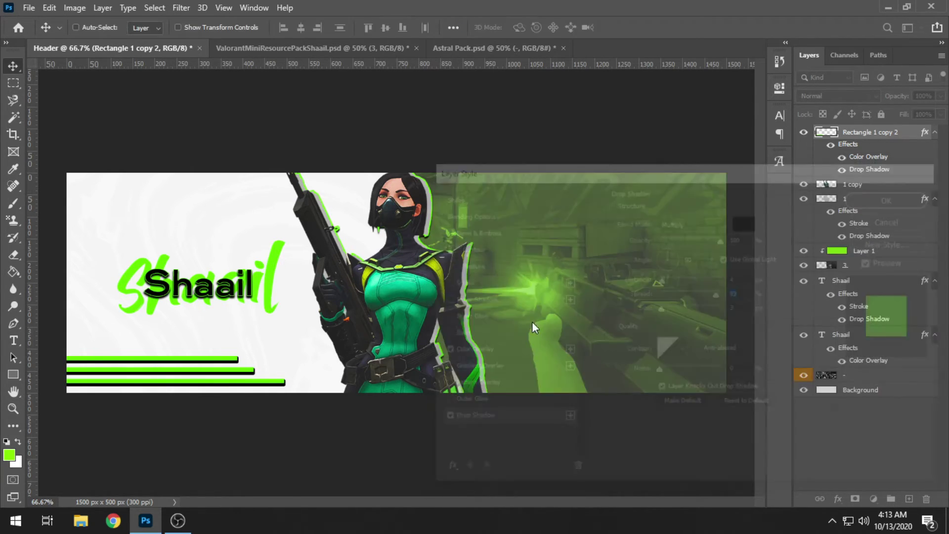
- Duplicate the merged bars, clear the lower copy's layer style and turn it black with the Hue/Saturation Lightness setting
key(ctrl+j)
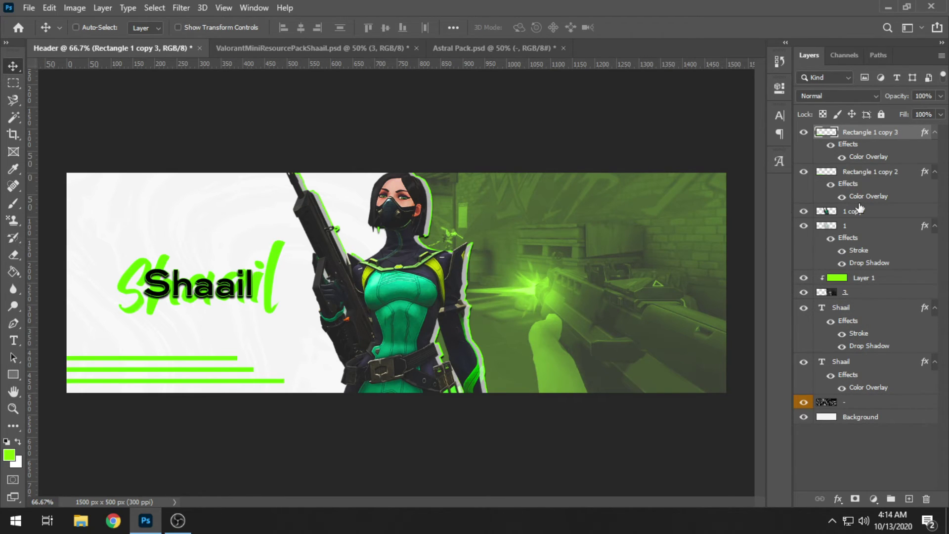
click(887, 174)
right_click(861, 174)
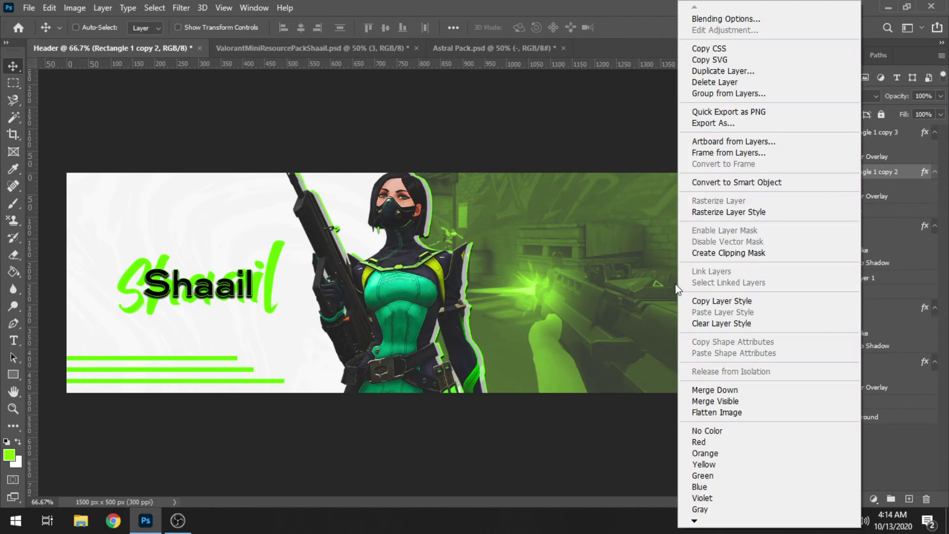
click(722, 323)
key(ctrl+u)
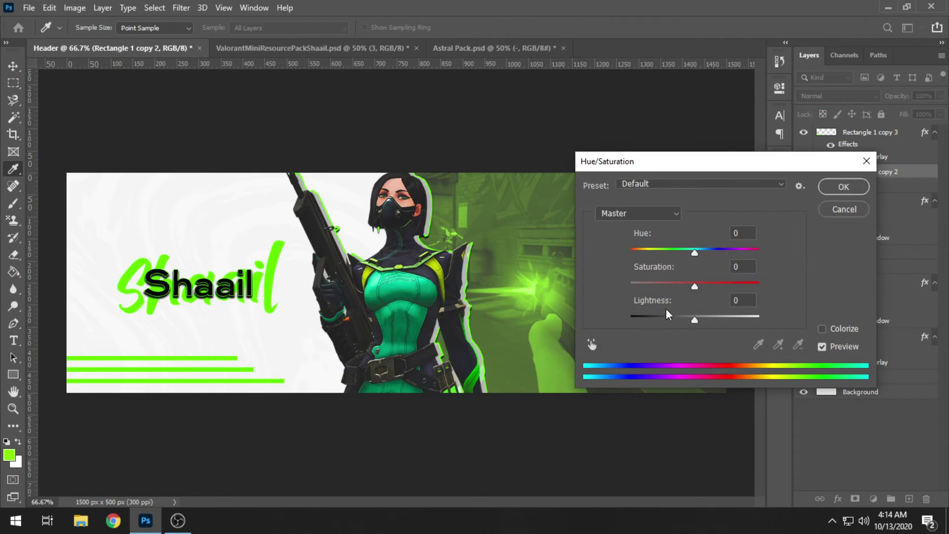
drag(691, 323, 629, 320)
key(Return)
- Offset the black bars so each sits directly above its matching green bar
key(v)
drag(385, 357, 384, 362)
drag(320, 350, 264, 359)
key(ctrl+z)
key(ctrl+z)
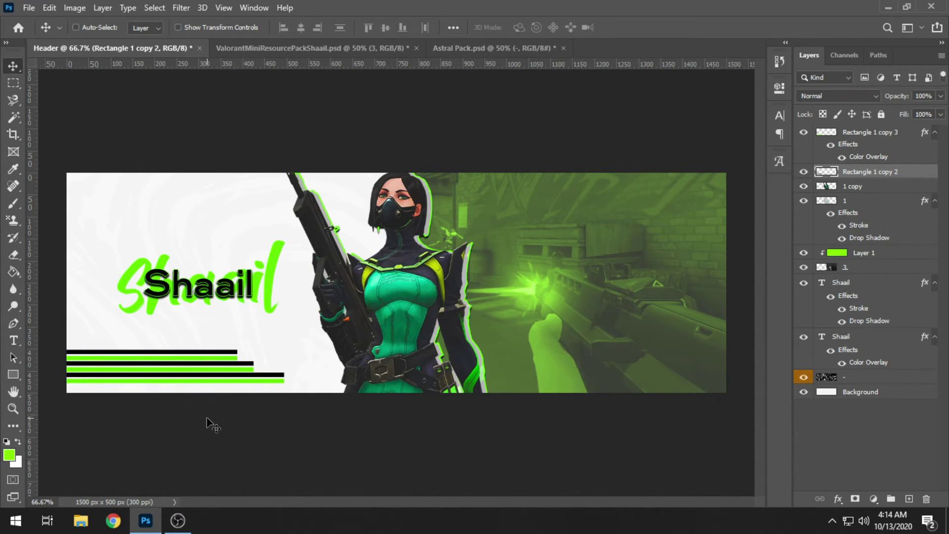
drag(205, 420, 204, 415)
- Extend the black and green bar layers together along the canvas's bottom edge and place them beneath both Viper layers
ctrl+click(869, 135)
drag(318, 350, 481, 368)
key(ctrl+t)
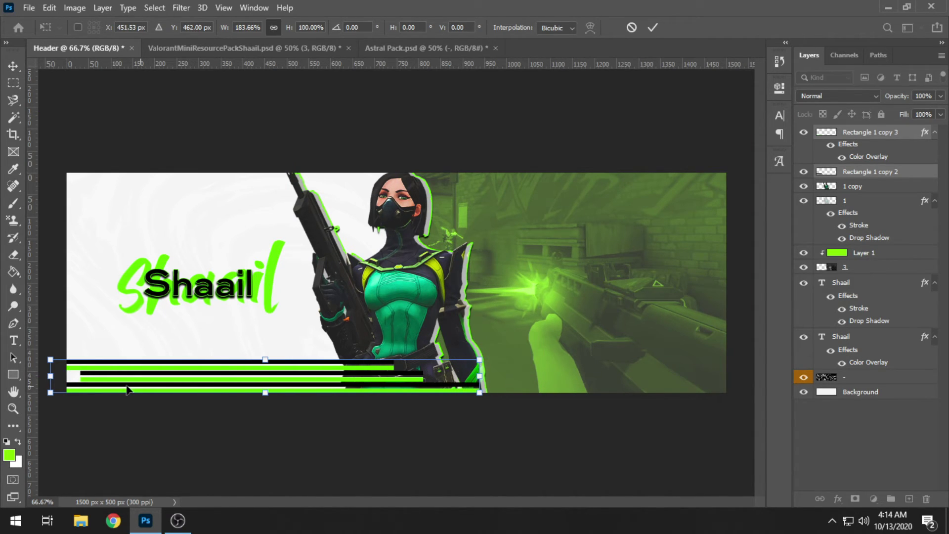
drag(57, 377, 19, 376)
key(Return)
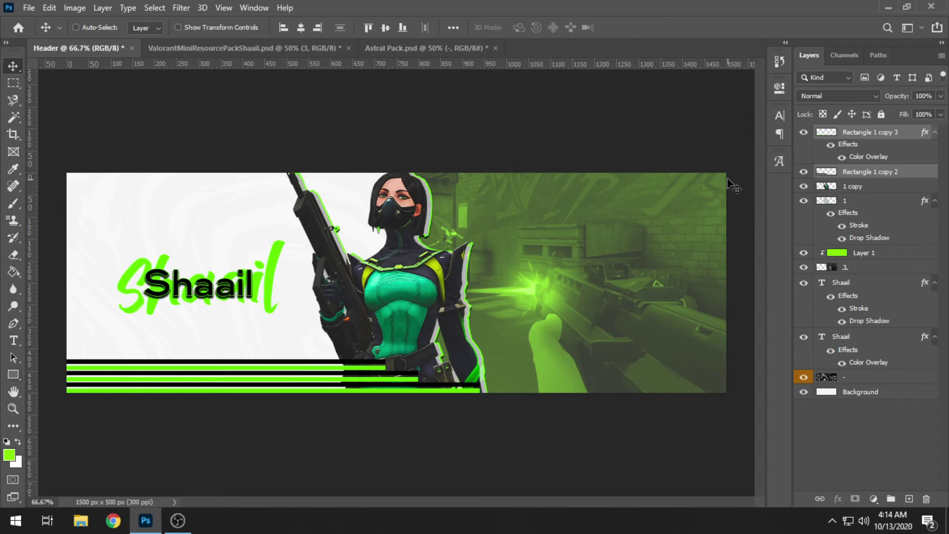
drag(866, 137, 859, 237)
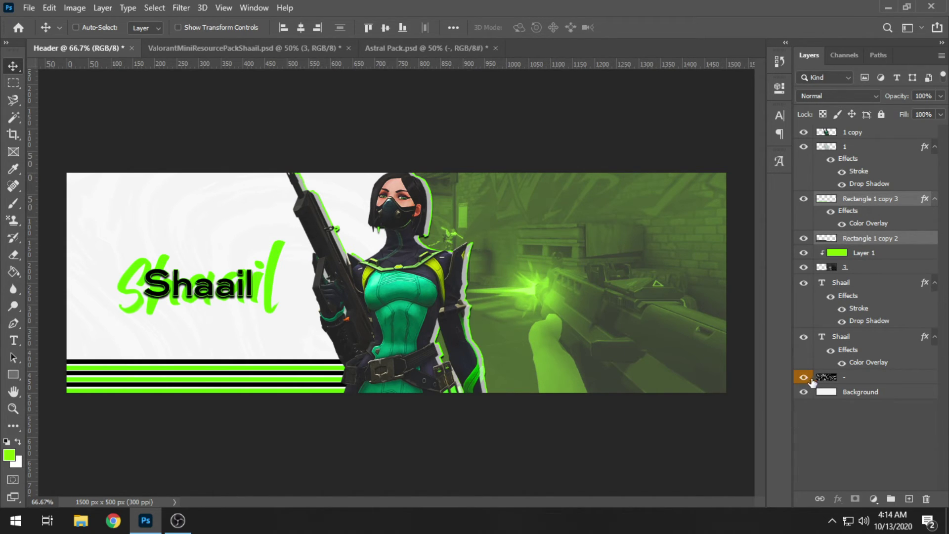
- Group all layers from the background up to the top Viper layer and name the group Header
click(851, 394)
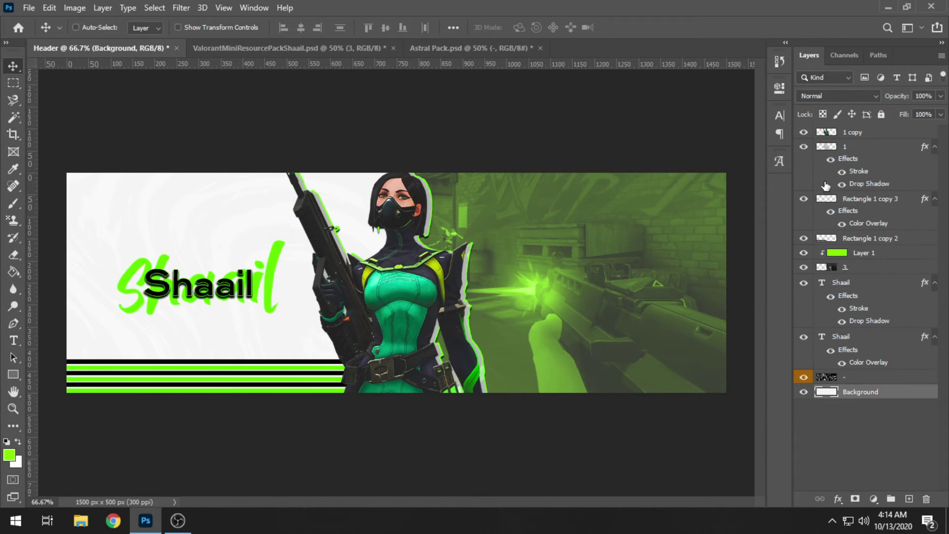
shift+click(848, 137)
key(ctrl)
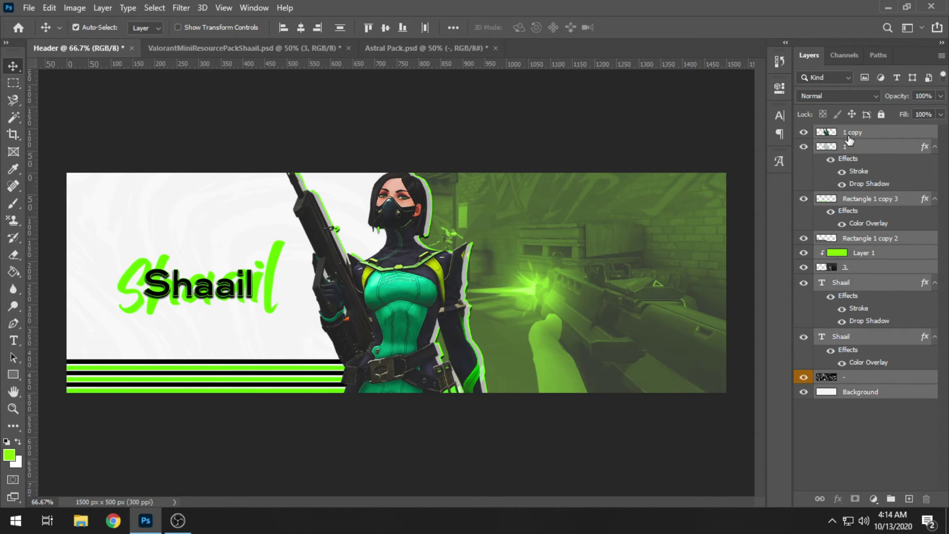
key(ctrl+g)
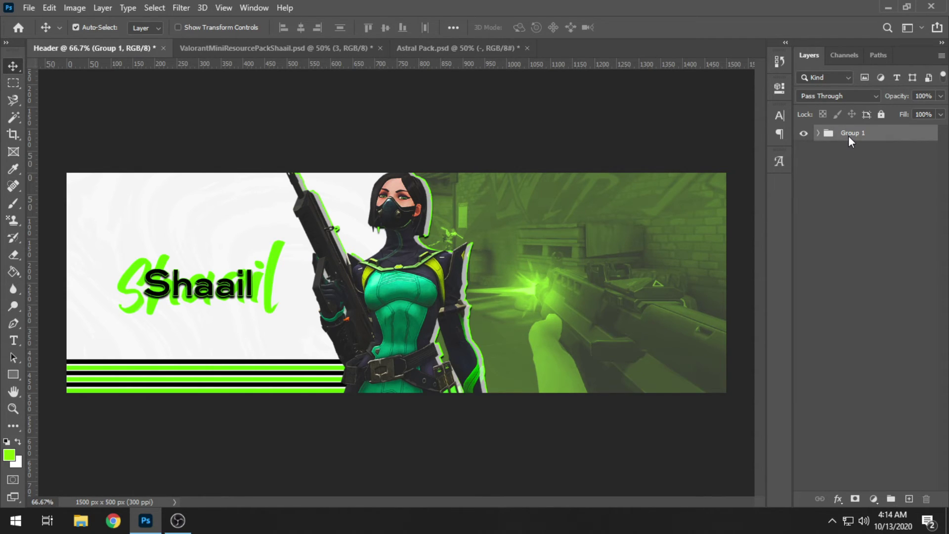
double_click(851, 133)
text(Header)
key(Return)
- Duplicate and merge the Header group, cut and paste it as a canvas-sized layer, and delete the emptied merged copy
key(ctrl)
key(ctrl+j)
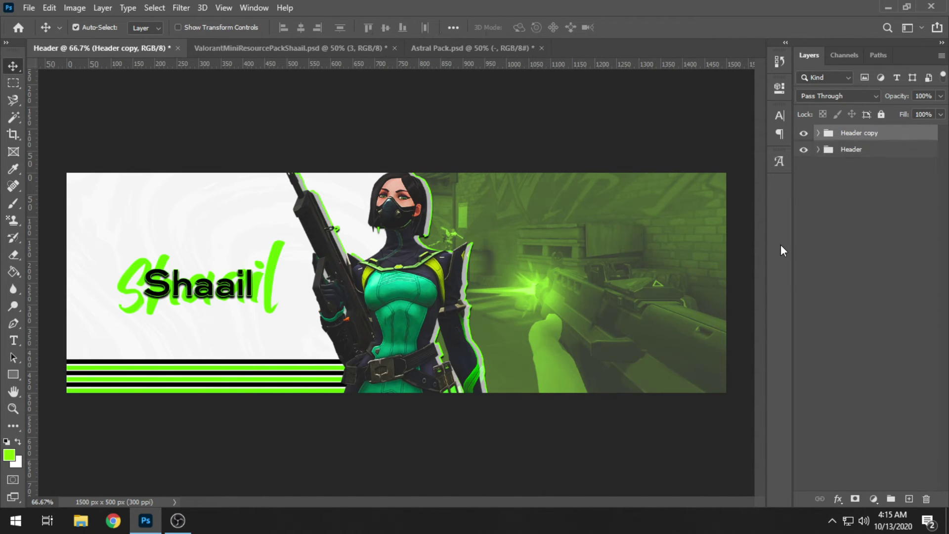
key(ctrl+e)
key(ctrl+a)
key(ctrl+x)
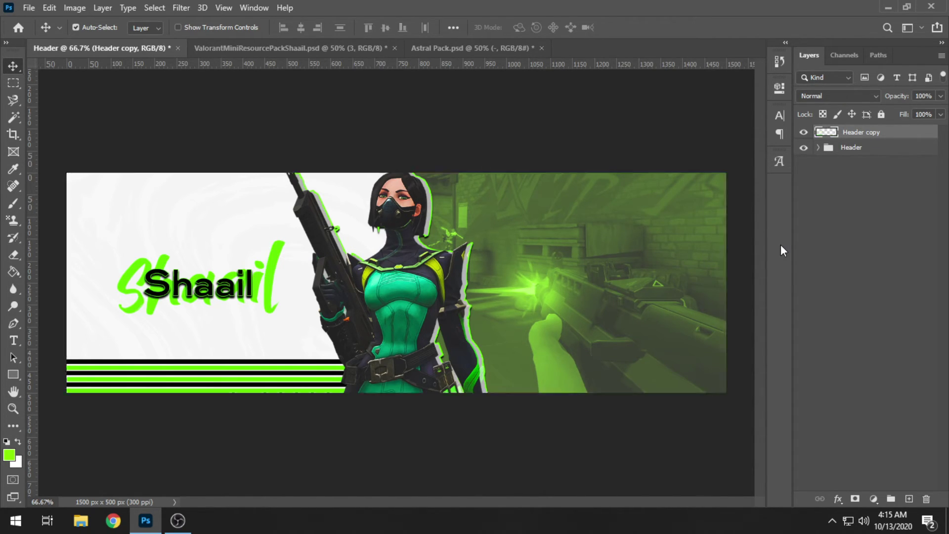
key(ctrl+v)
click(874, 145)
key(Delete)
click(874, 129)
- Open the Camera Raw filter on the merged header layer and apply the Vivid color preset
click(176, 8)
click(214, 86)
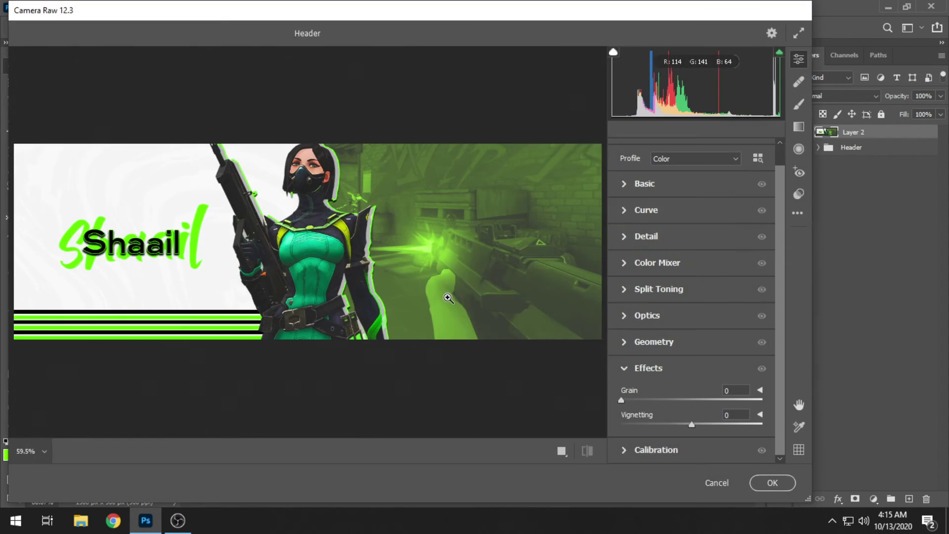
click(624, 184)
click(622, 153)
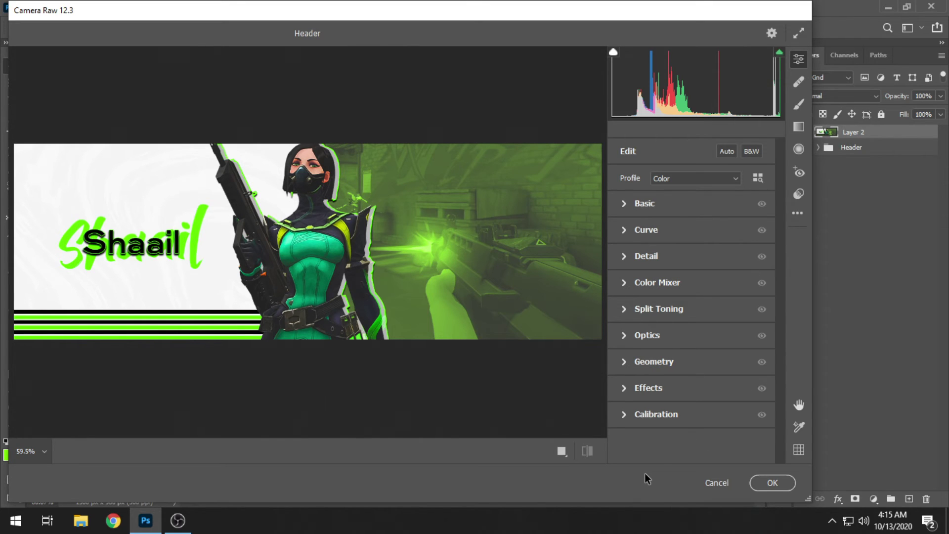
click(793, 199)
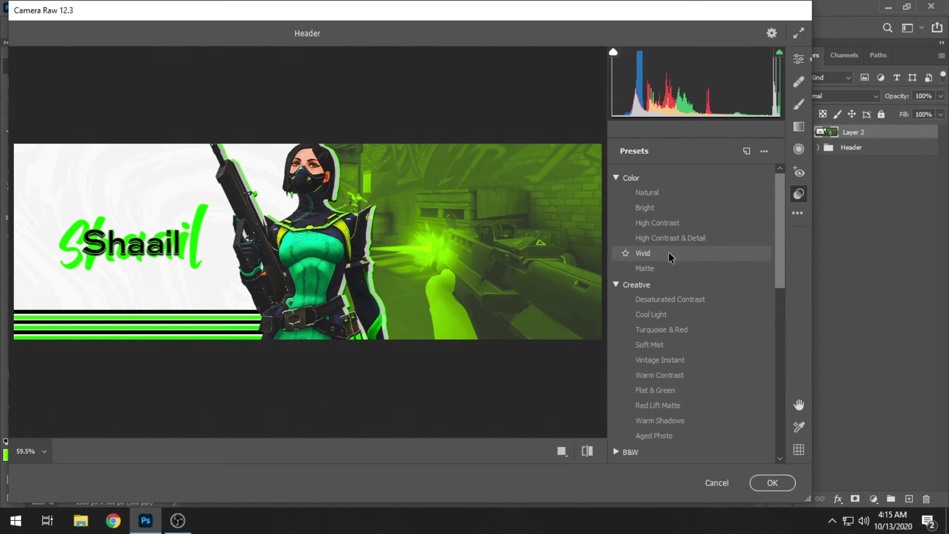
click(668, 254)
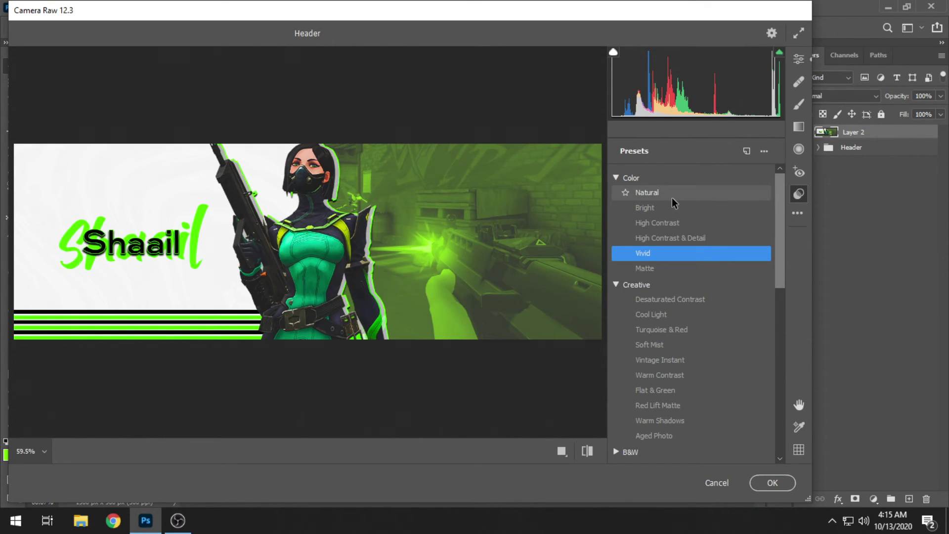
- Apply the Lift Shadows curve preset to the header in Camera Raw
scroll(639, 387, down, 3)
scroll(640, 386, down, 2)
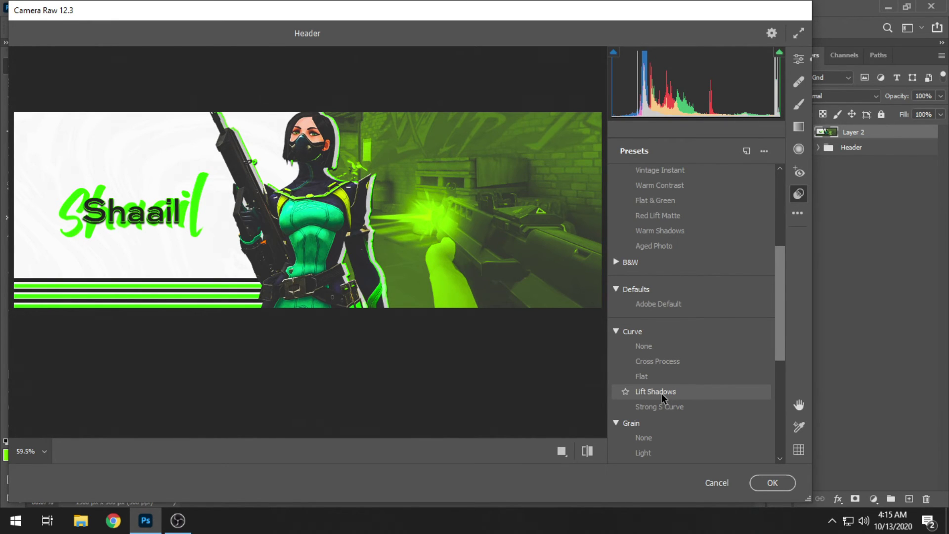
click(670, 389)
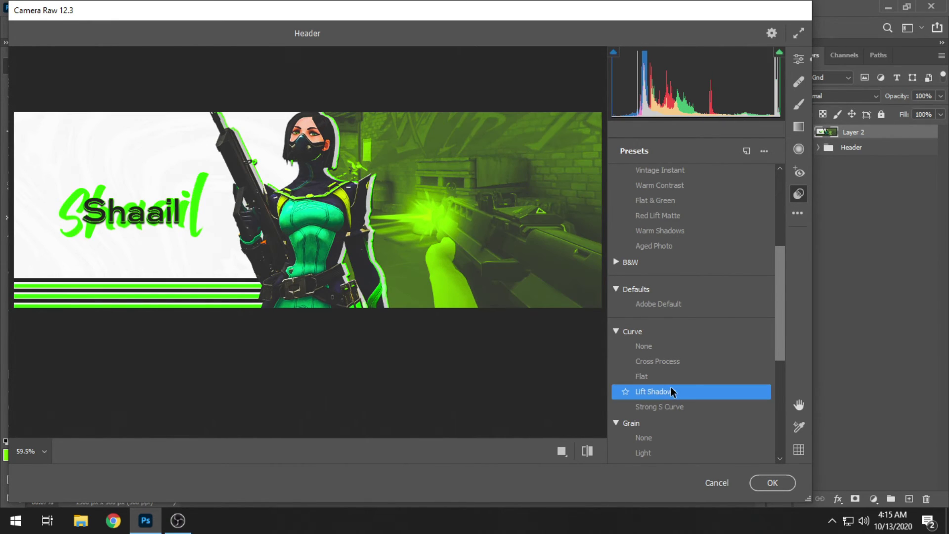
scroll(712, 405, down, 2)
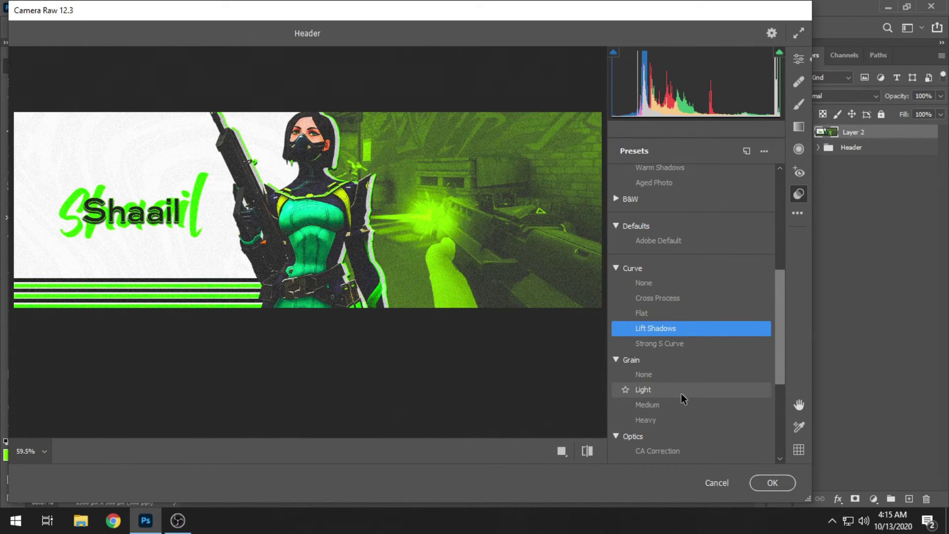
double_click(320, 250)
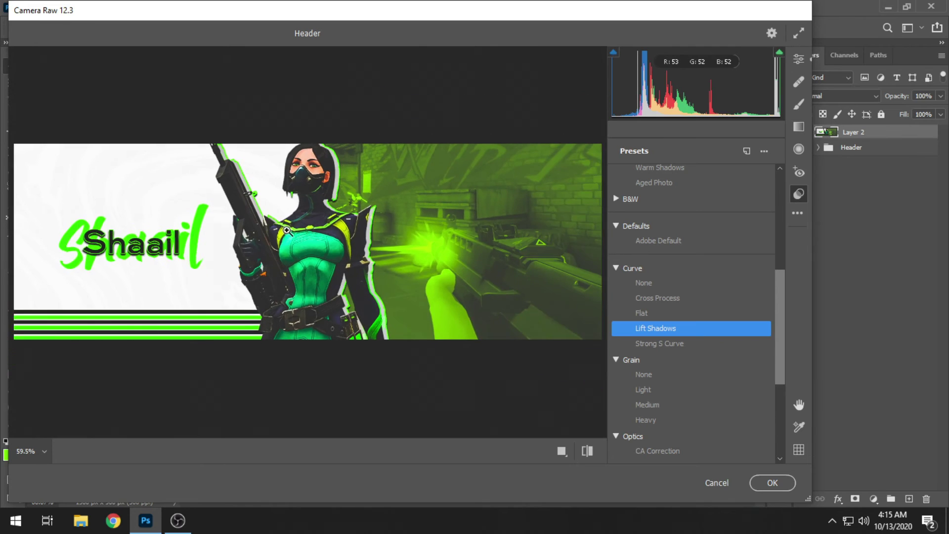
click(320, 251)
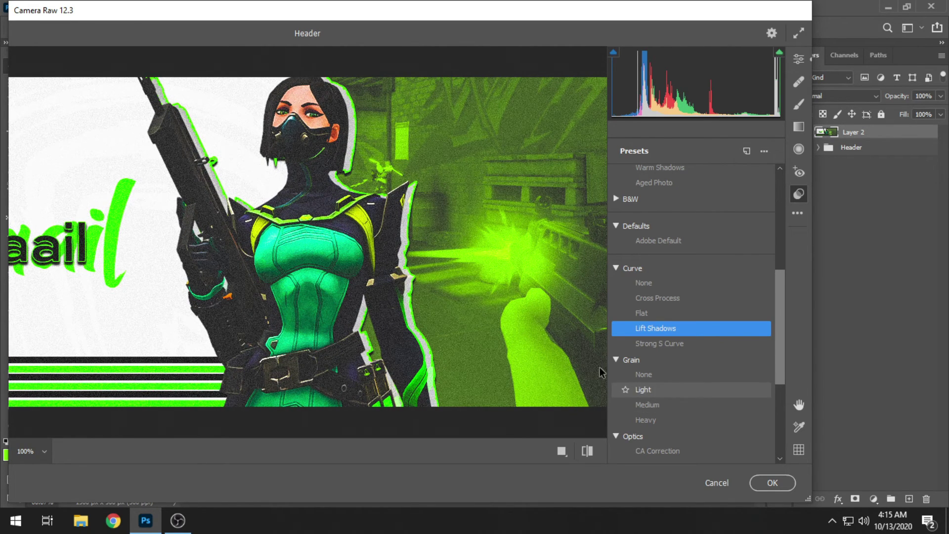
click(483, 317)
- Try the CA Correction and Lens Correction optics presets in turn and settle on Lens + CA Correction
scroll(707, 405, down, 3)
click(694, 387)
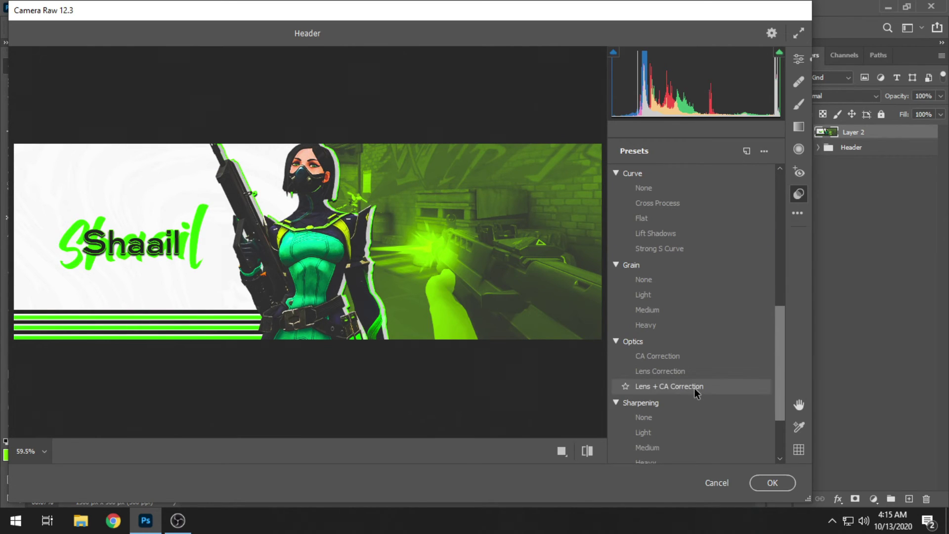
click(653, 358)
click(660, 373)
click(663, 383)
click(663, 359)
click(663, 382)
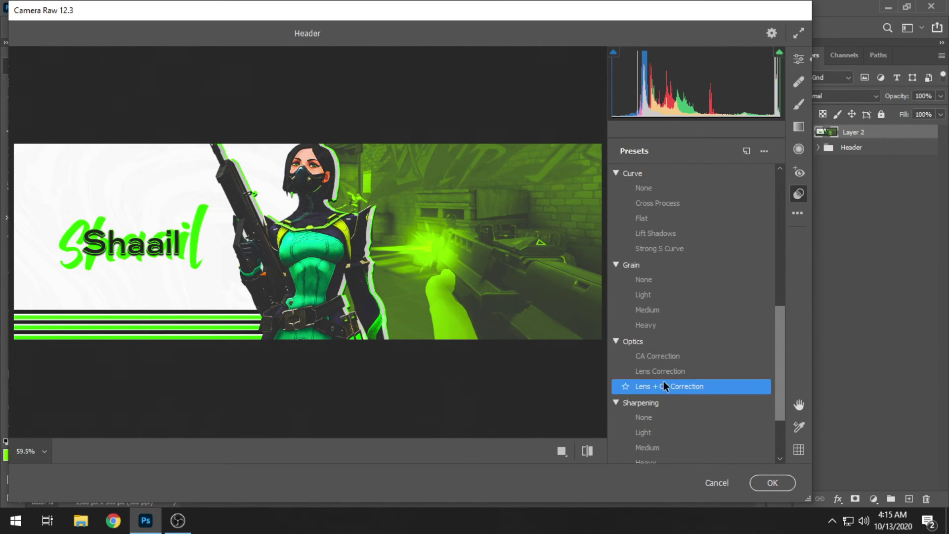
click(665, 359)
click(668, 384)
click(668, 368)
click(664, 384)
- Add the Medium vignetting and Light grain presets and commit the Camera Raw adjustments to the header layer
scroll(663, 385, down, 2)
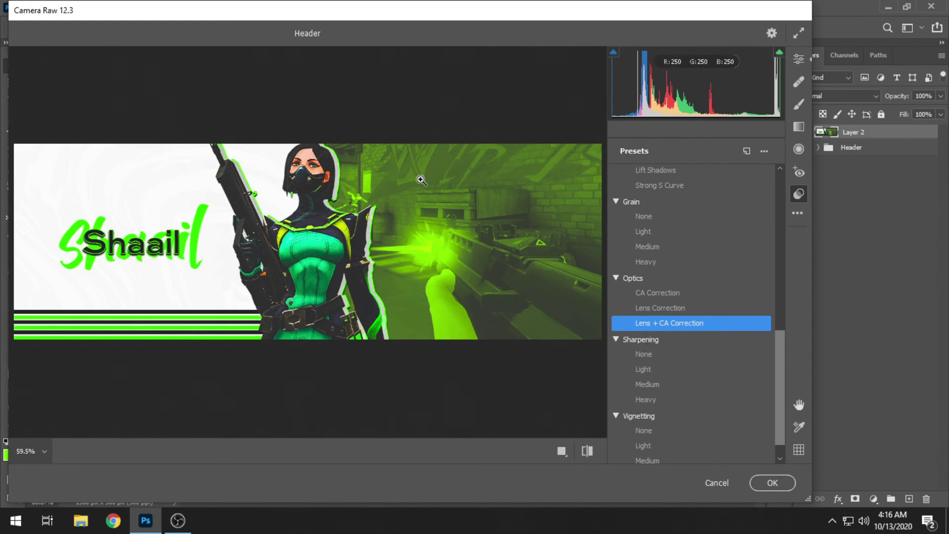
scroll(674, 456, down, 1)
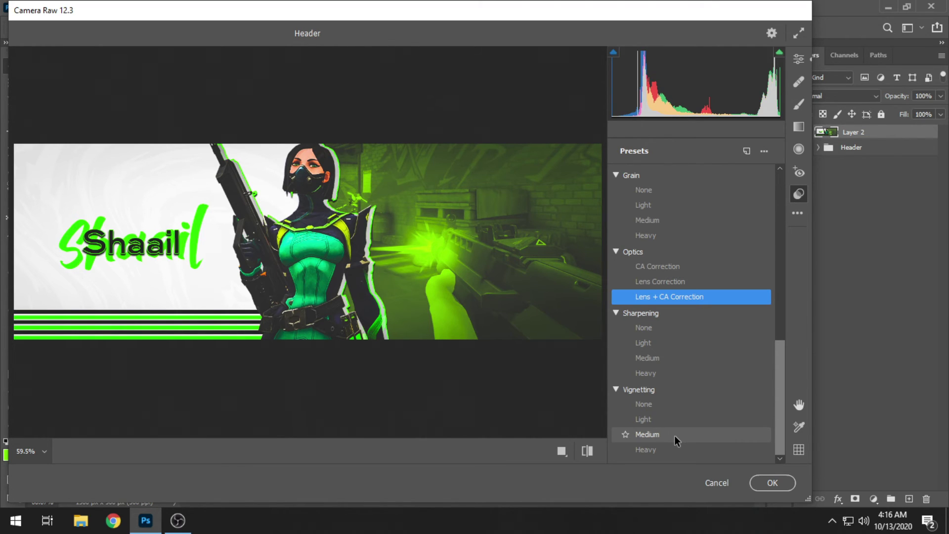
click(674, 435)
scroll(674, 435, up, 2)
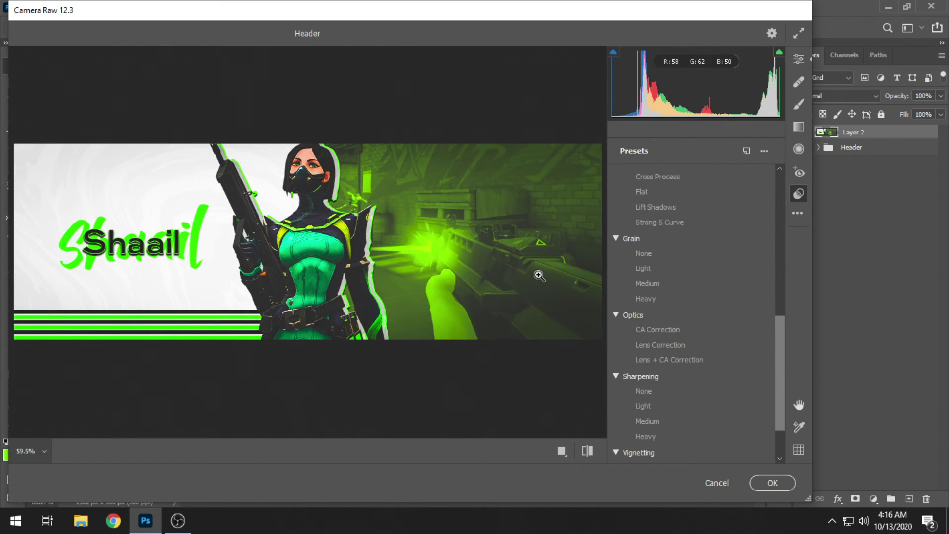
click(687, 270)
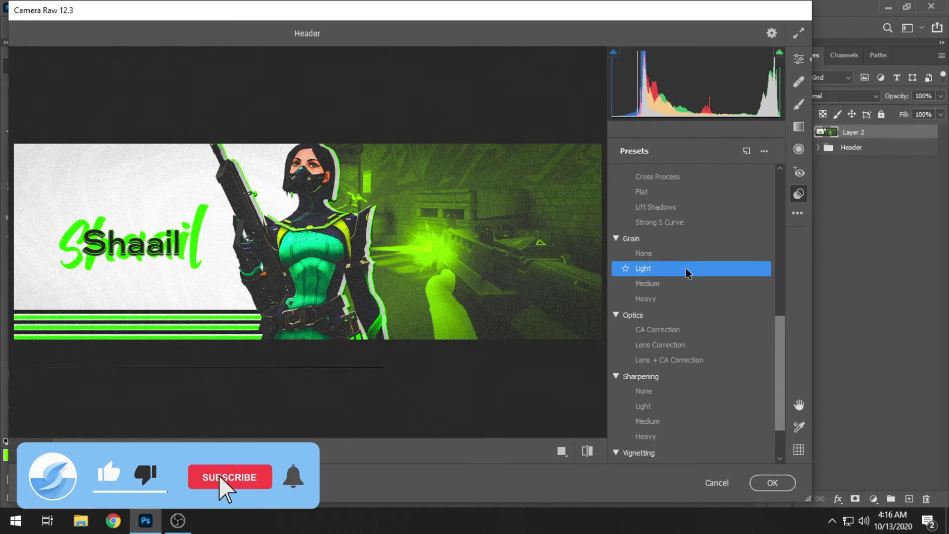
click(773, 483)
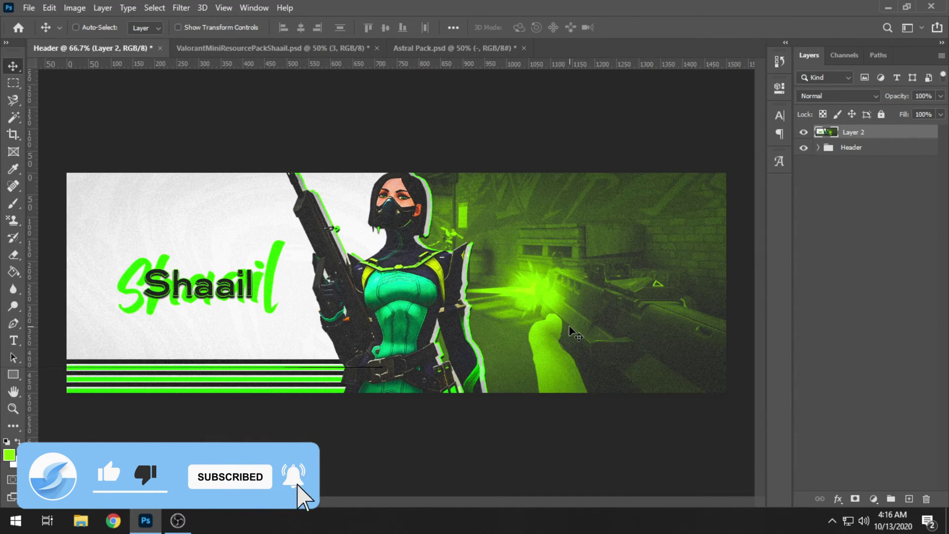